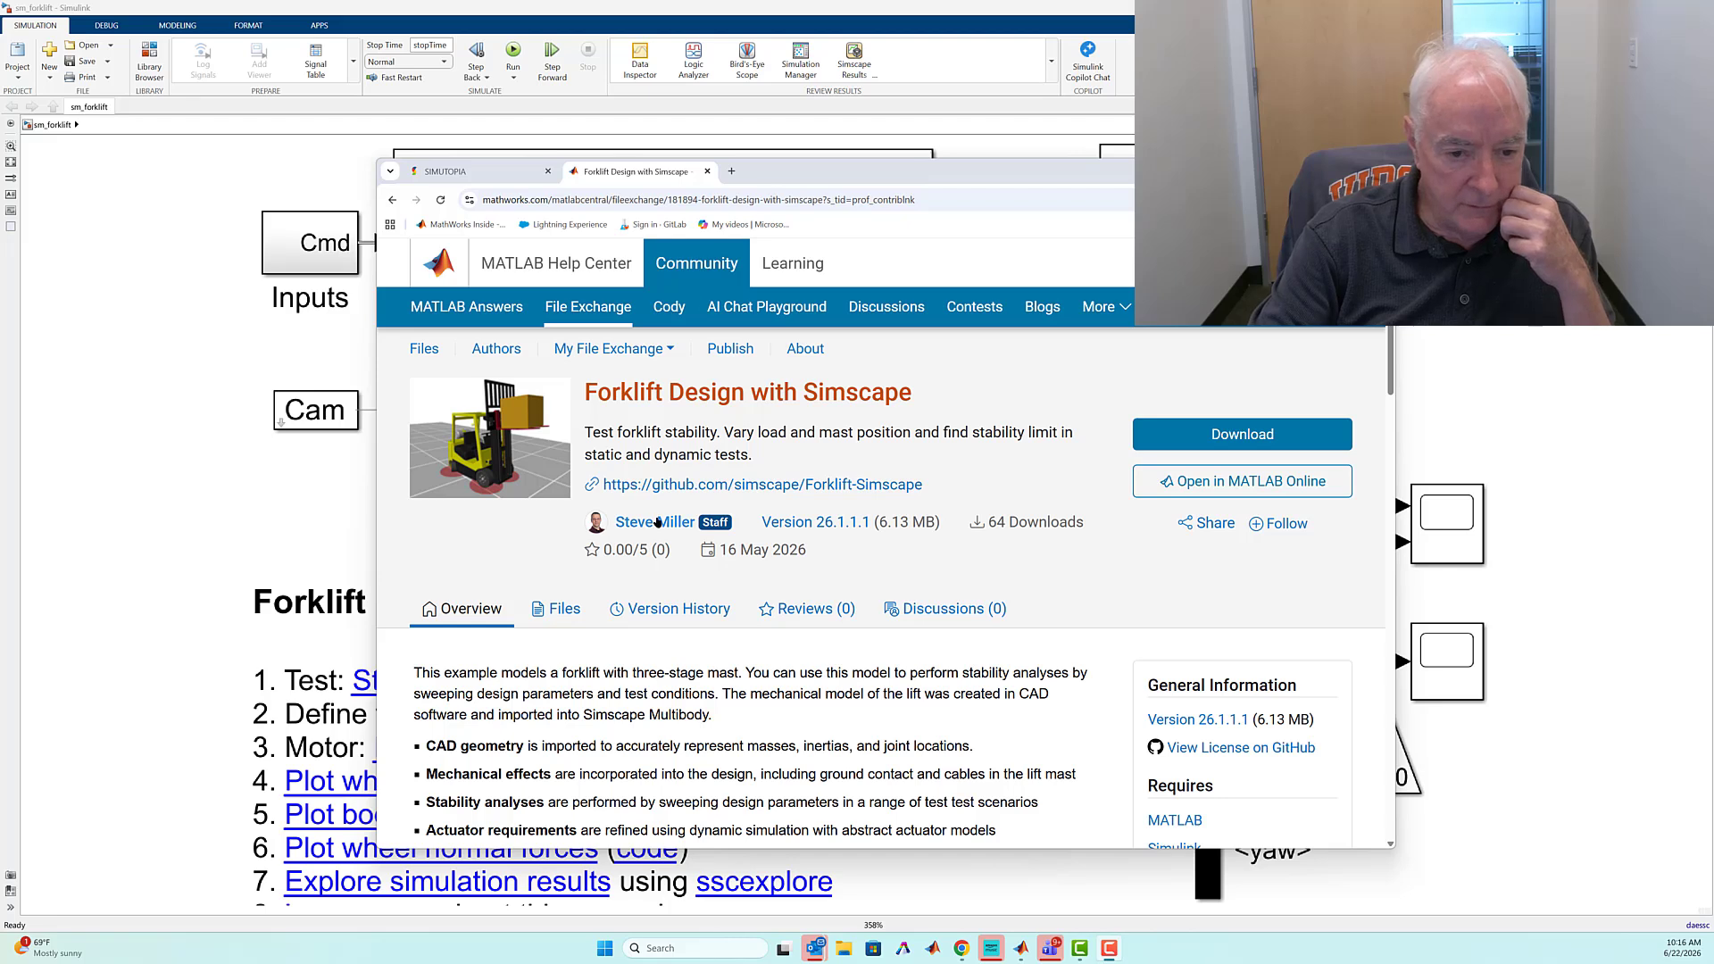
# Switch from the forklift File Exchange page to the SIMUTOPIA website and review the team profiles in its About Us section
pyautogui.moveTo(657, 523)
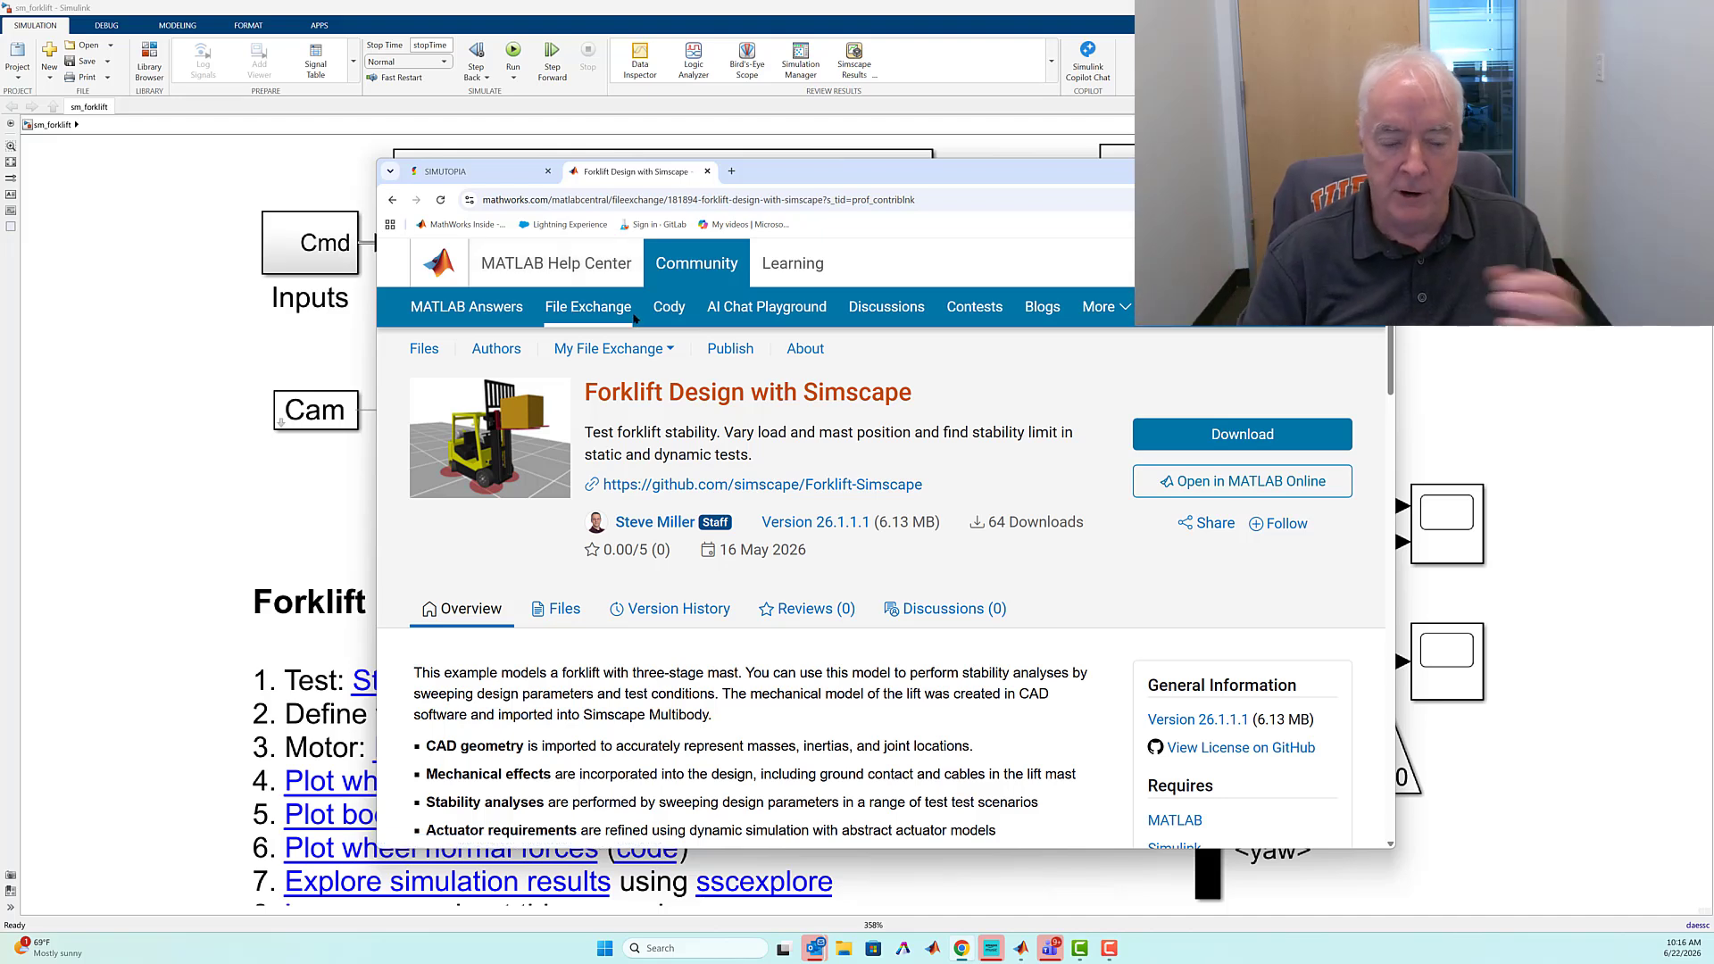
pyautogui.click(482, 174)
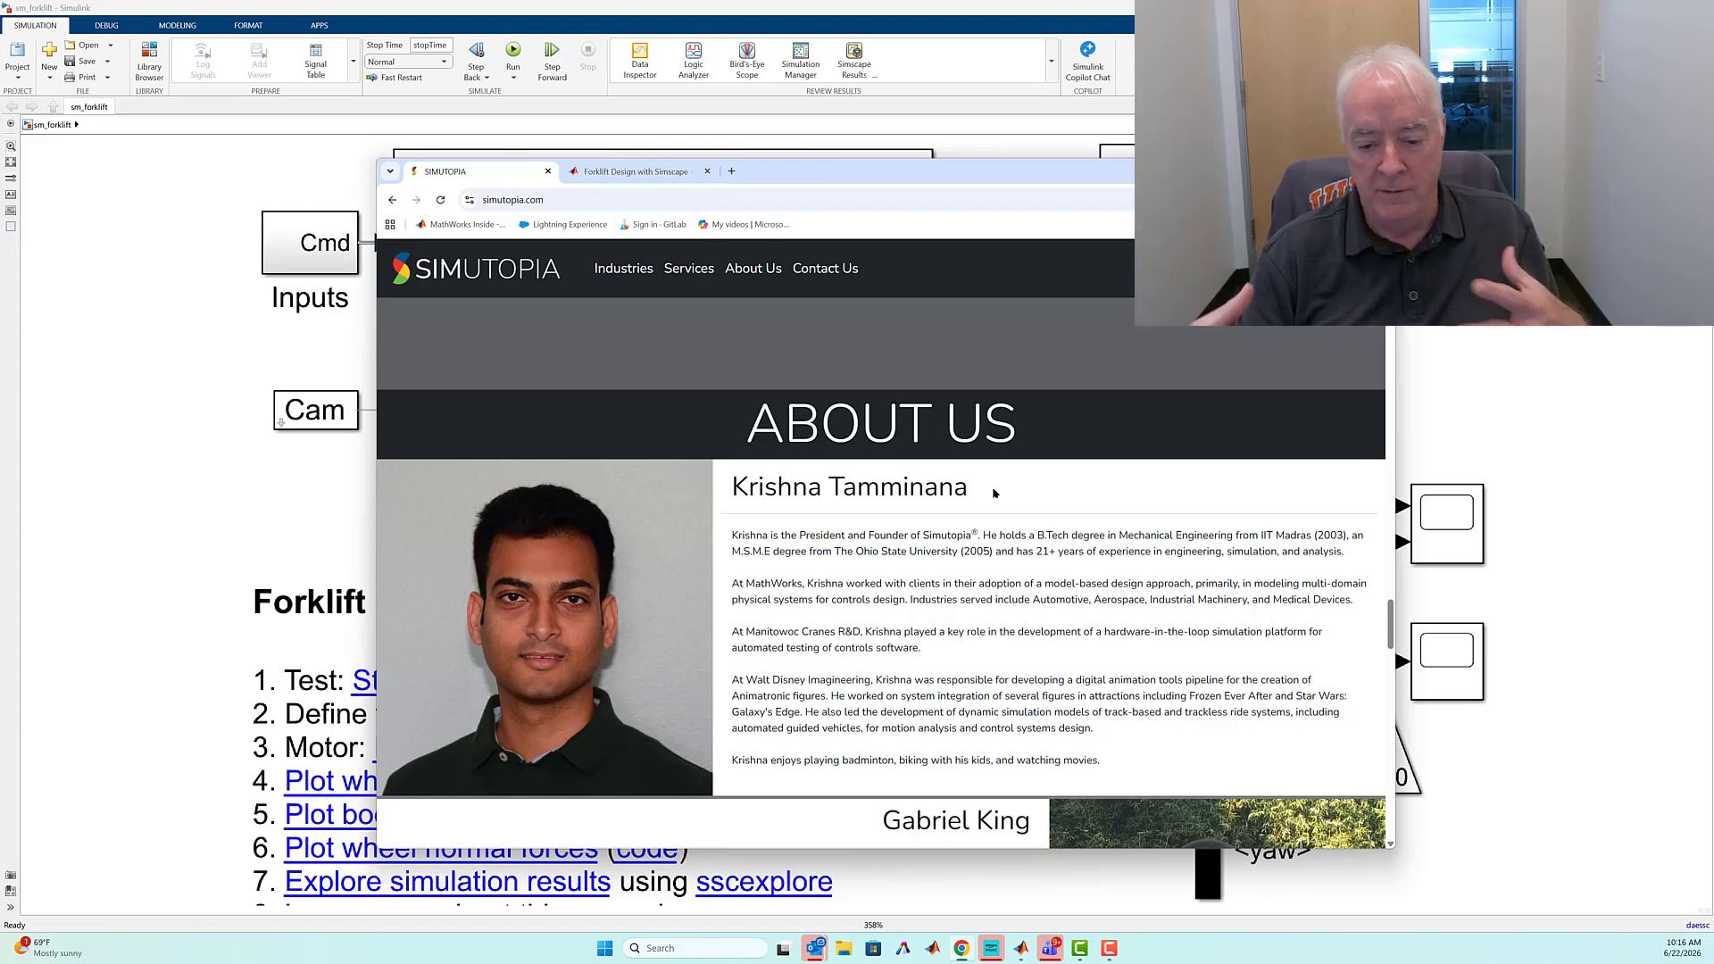
pyautogui.scroll(-3, 735, 573)
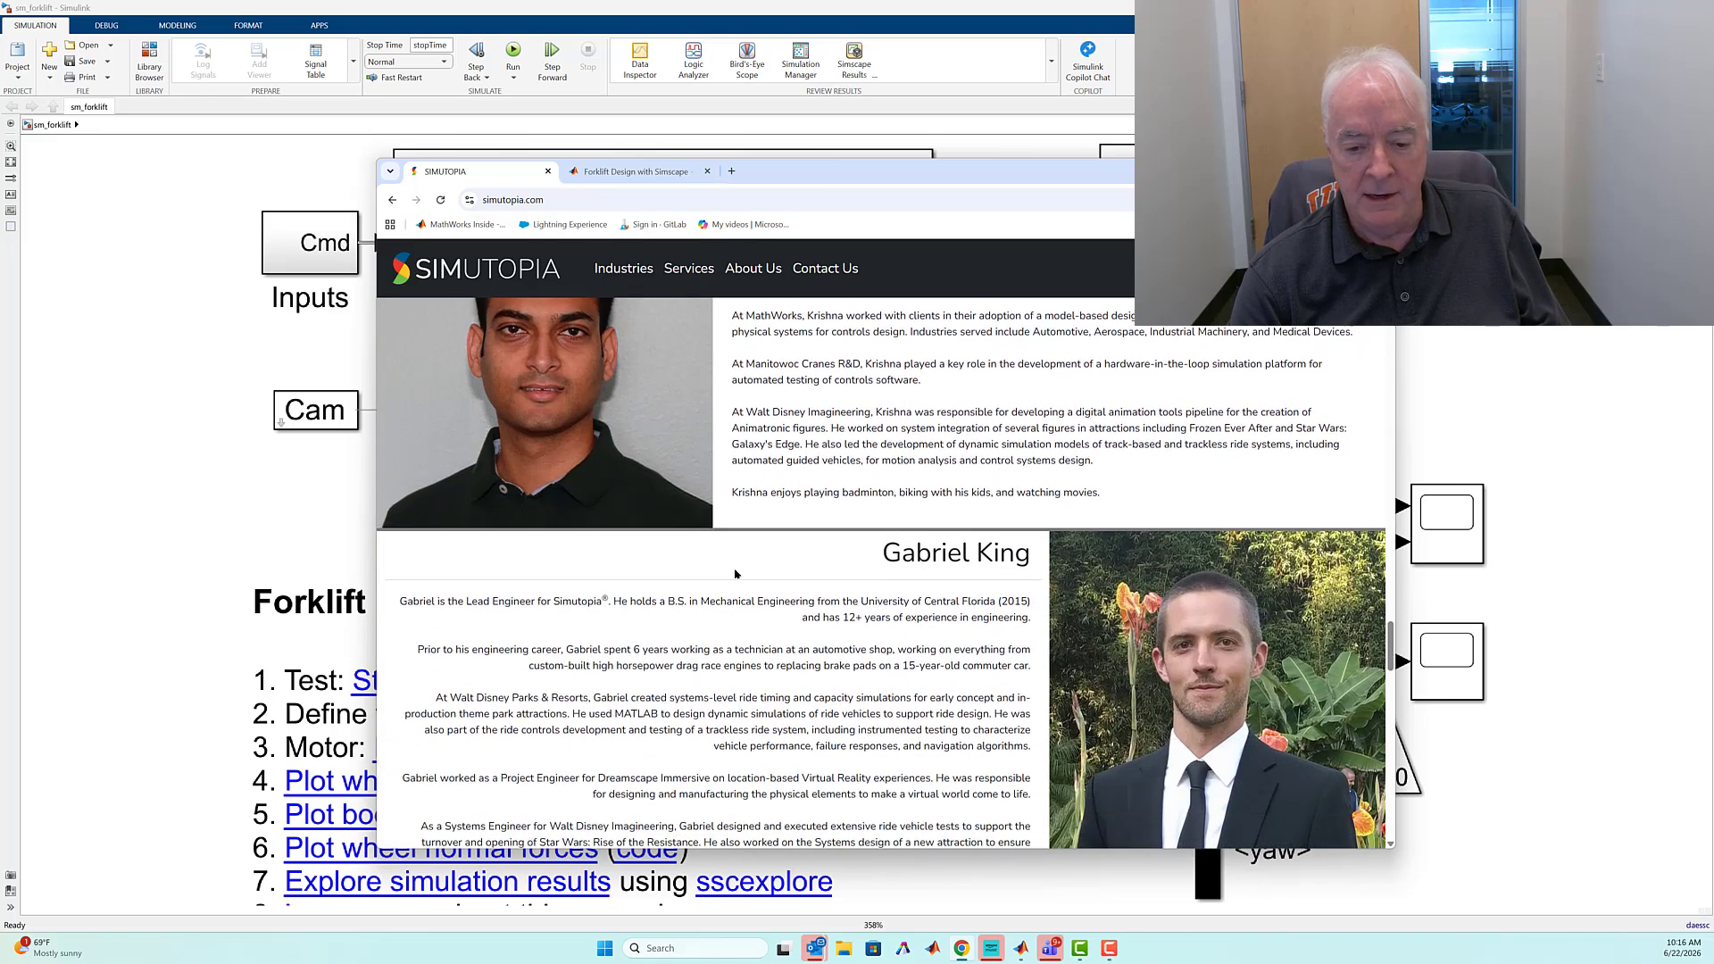
pyautogui.scroll(-1, 875, 559)
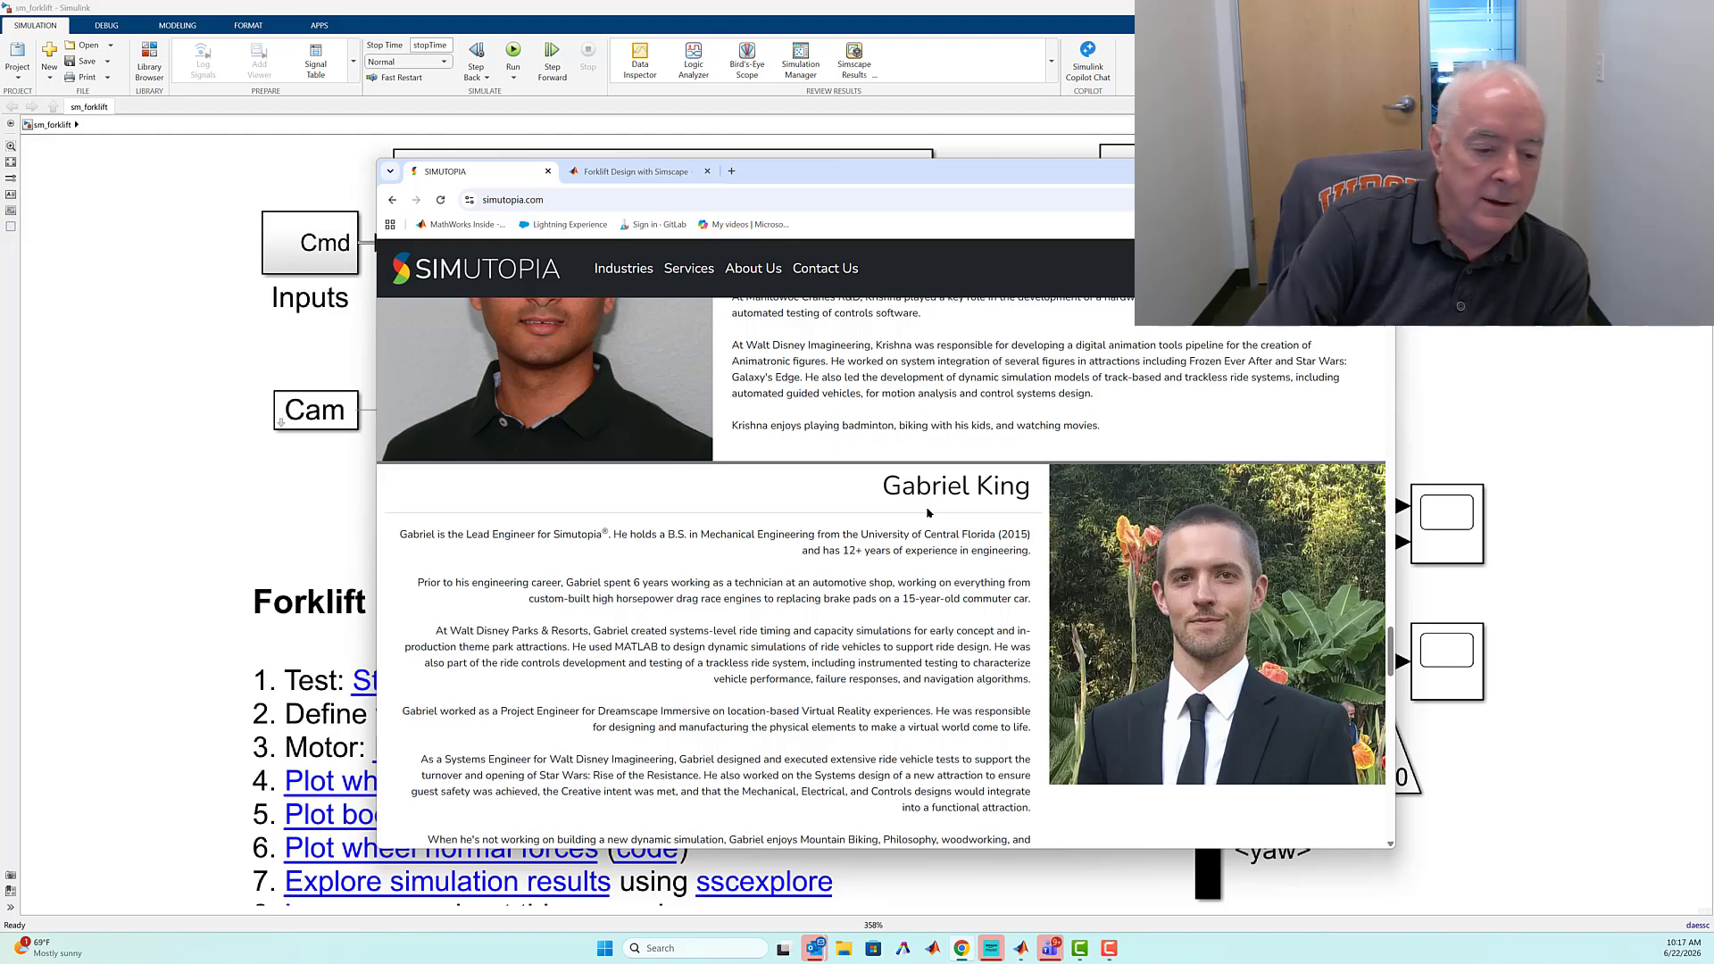
# Switch to the sm_forklift model in Simulink and view its forklift animation in Multibody Explorer before returning to the model
pyautogui.click(149, 259)
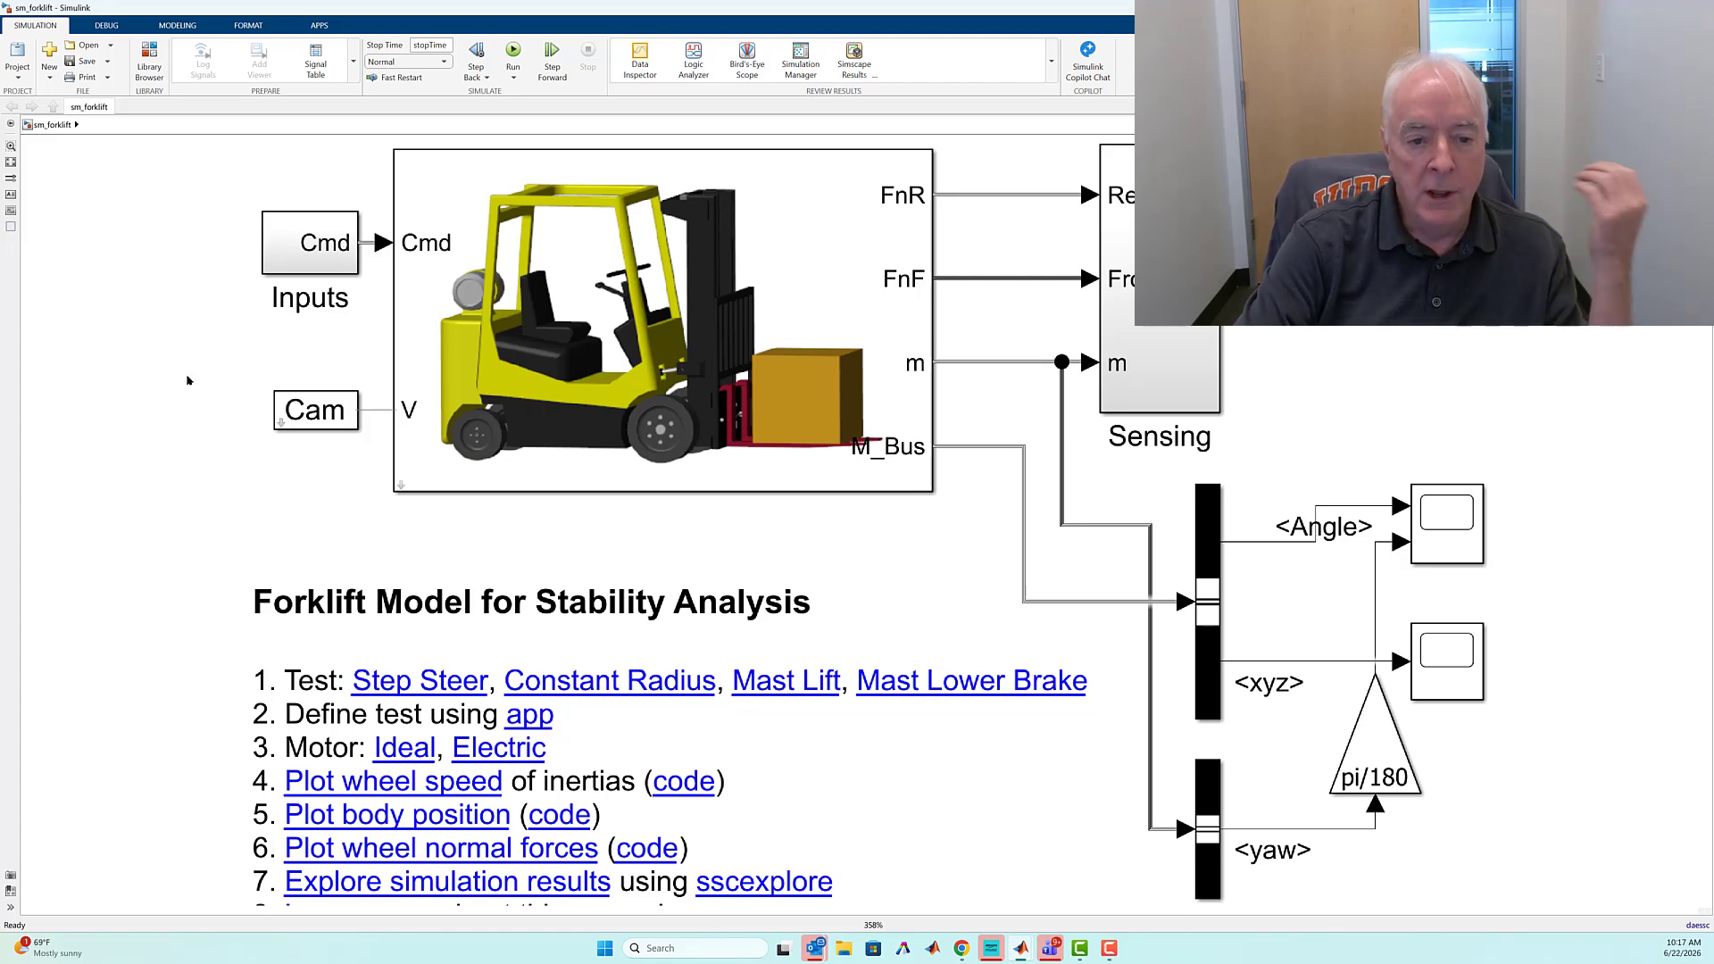
pyautogui.click(1078, 948)
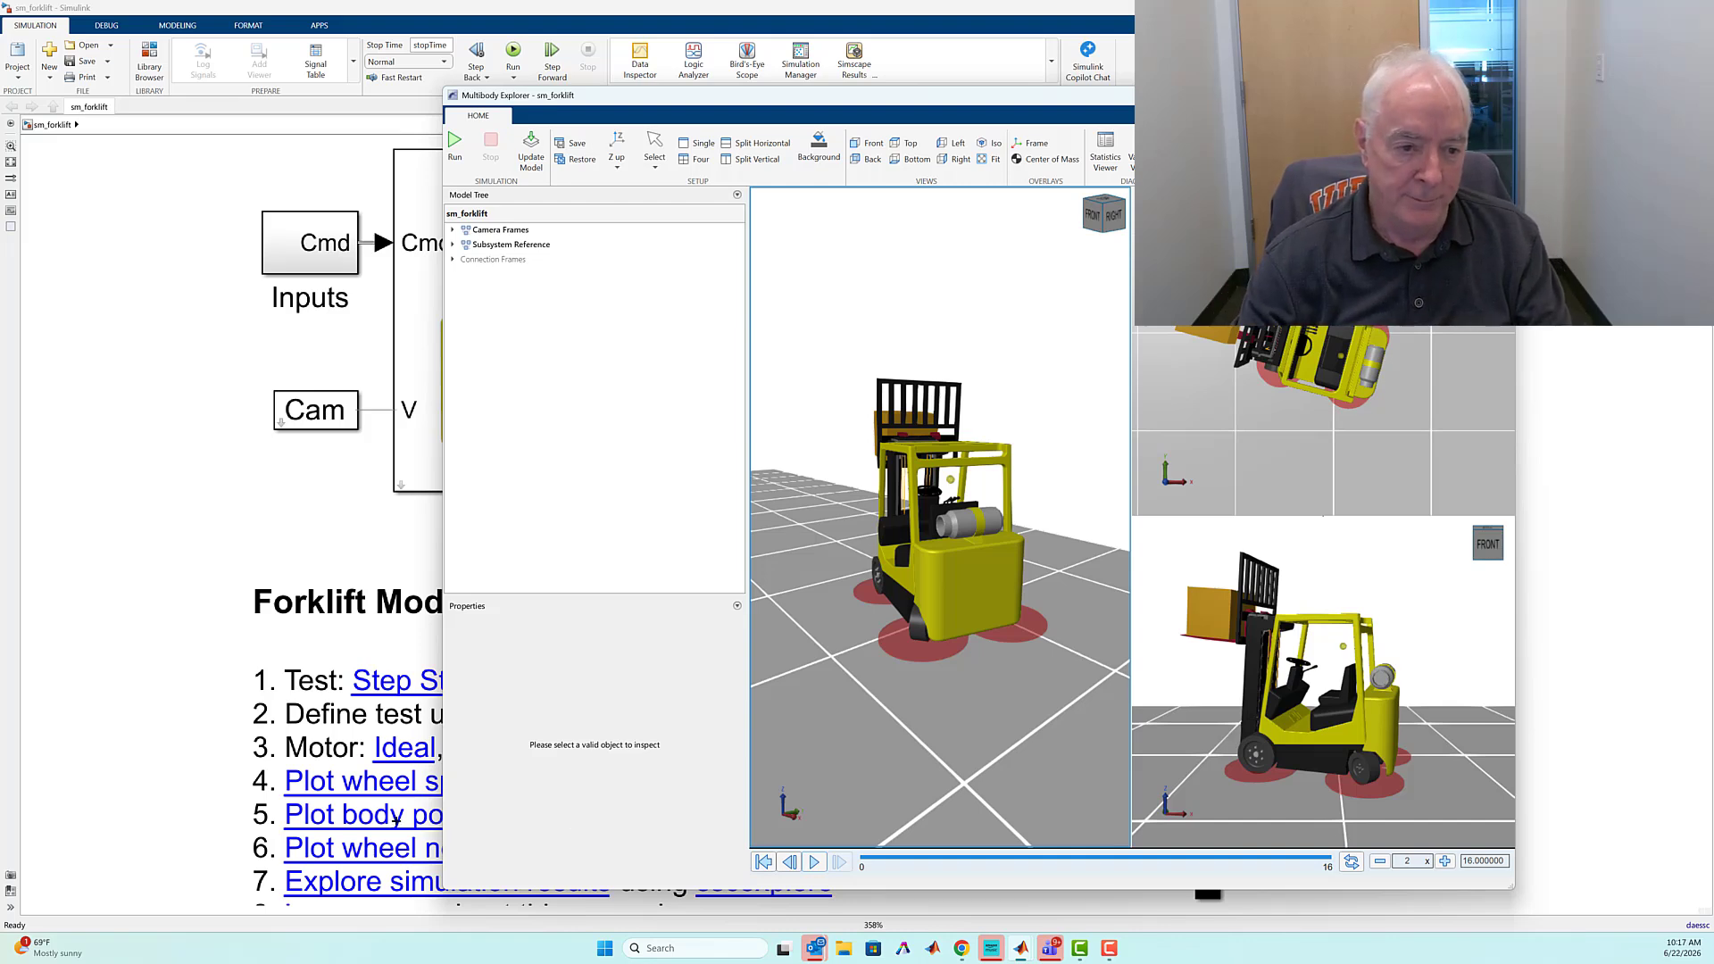
pyautogui.click(144, 487)
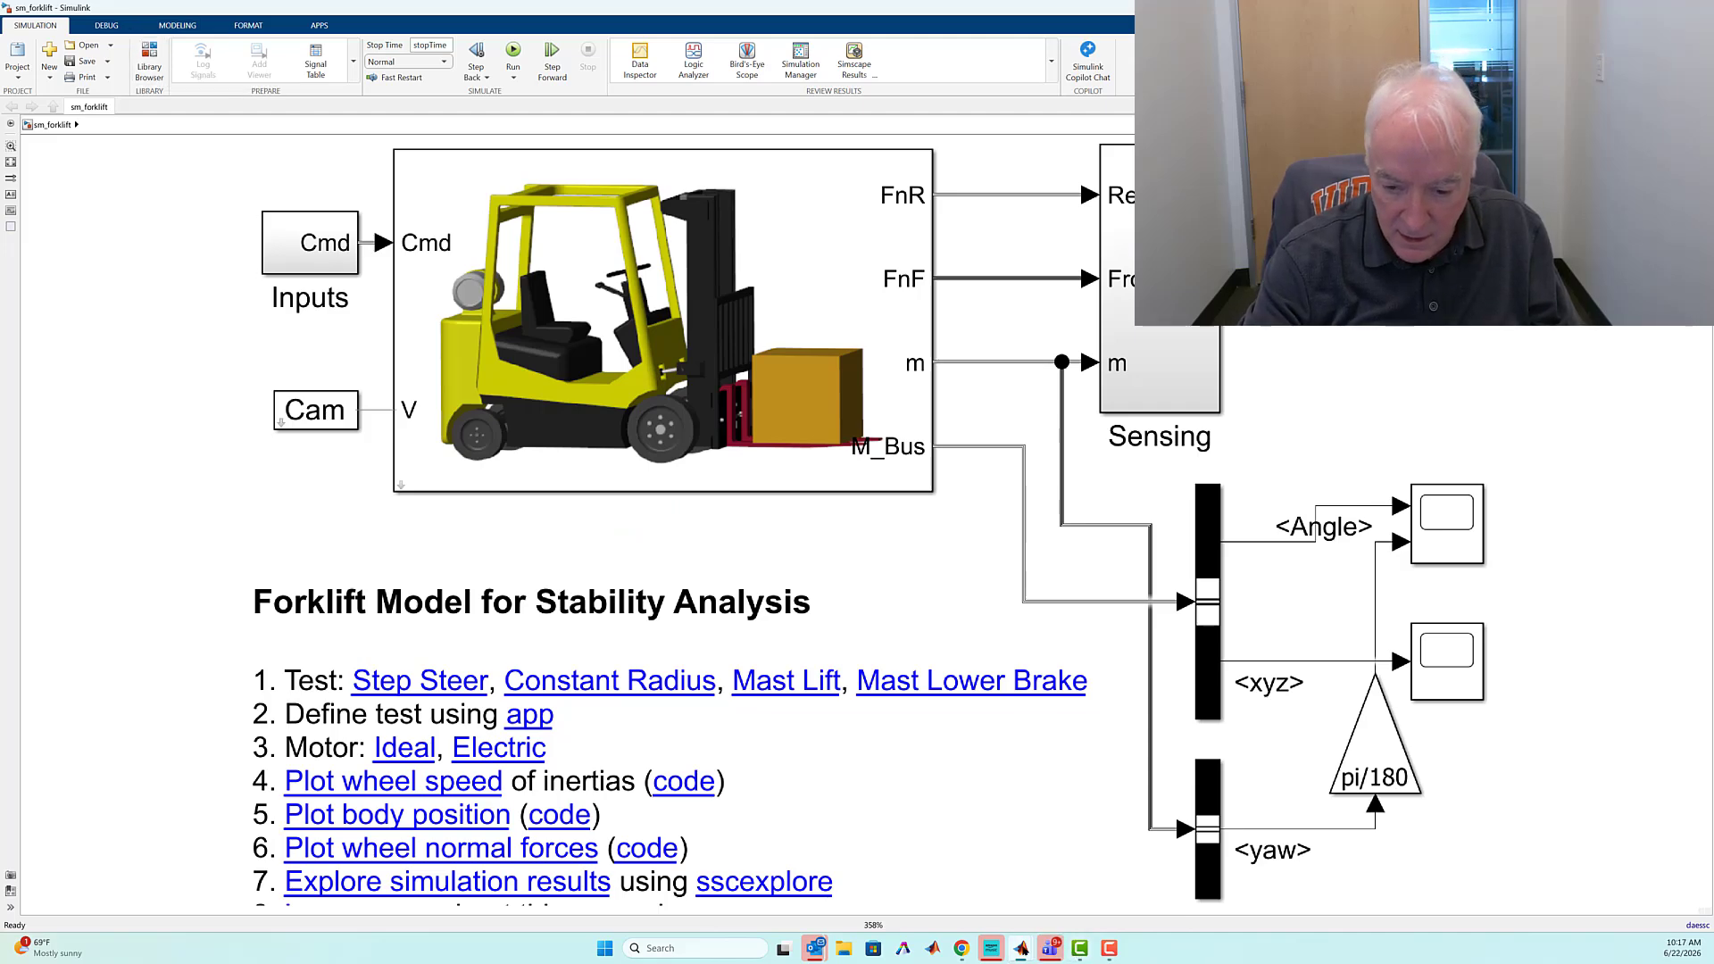
# Create a blank Simulink model from the Library Browser and place its window beside the library
pyautogui.moveTo(1021, 948)
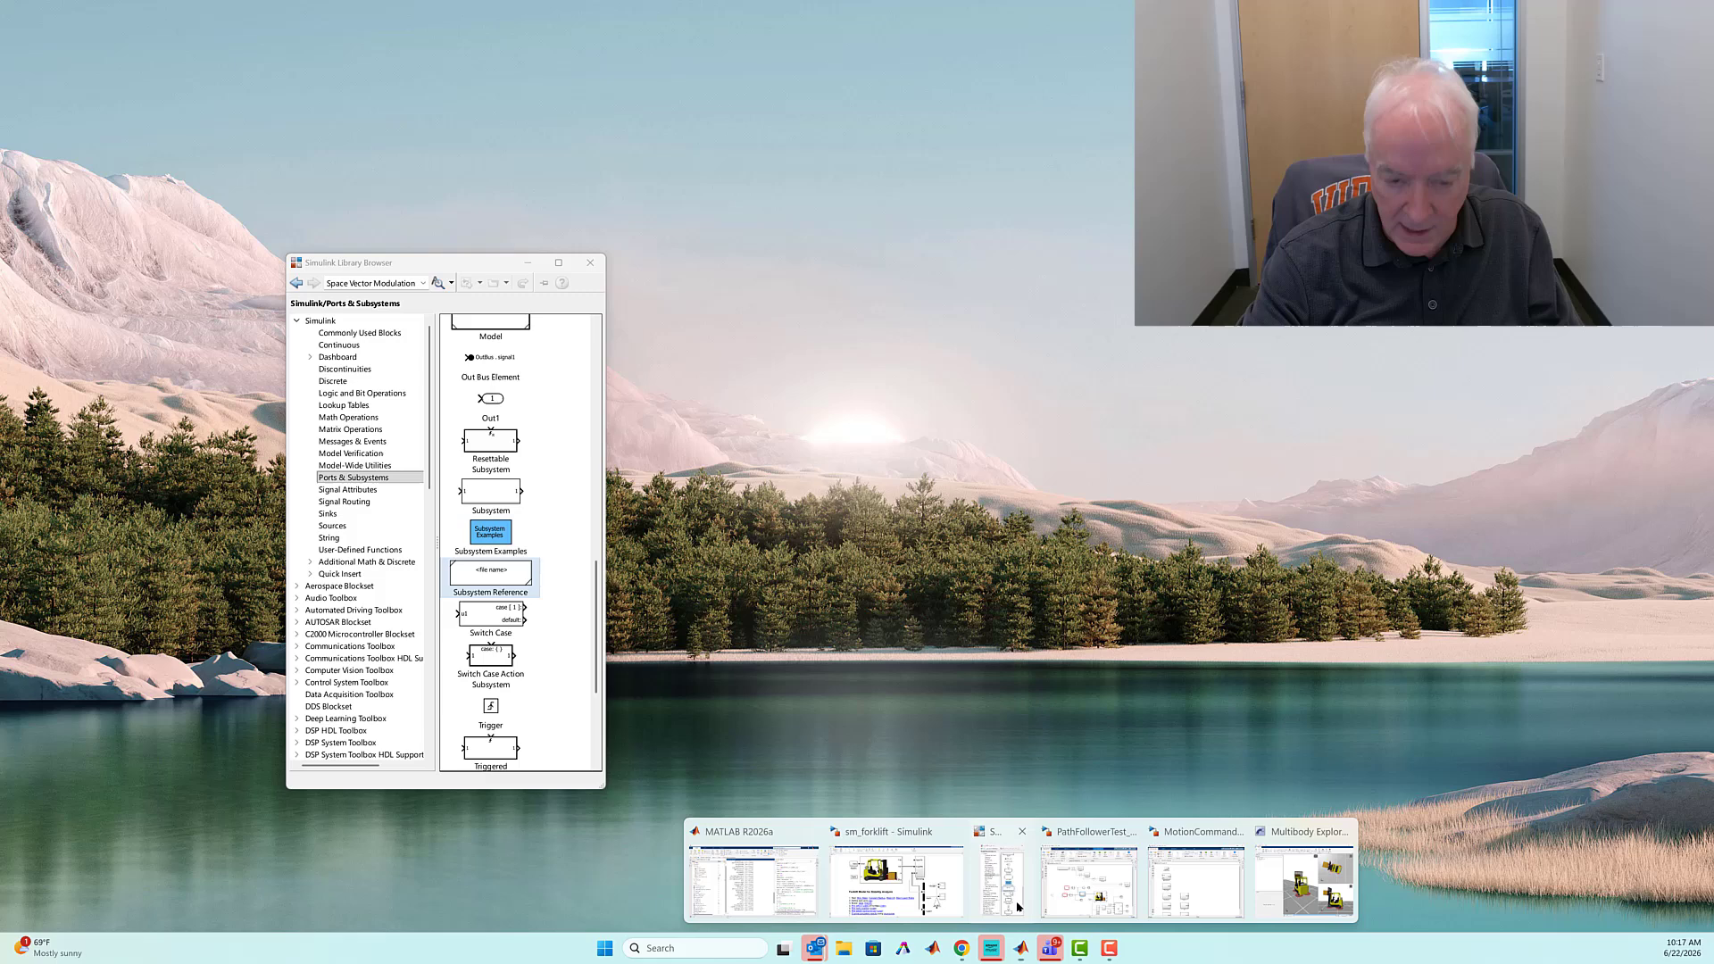
pyautogui.click(1001, 875)
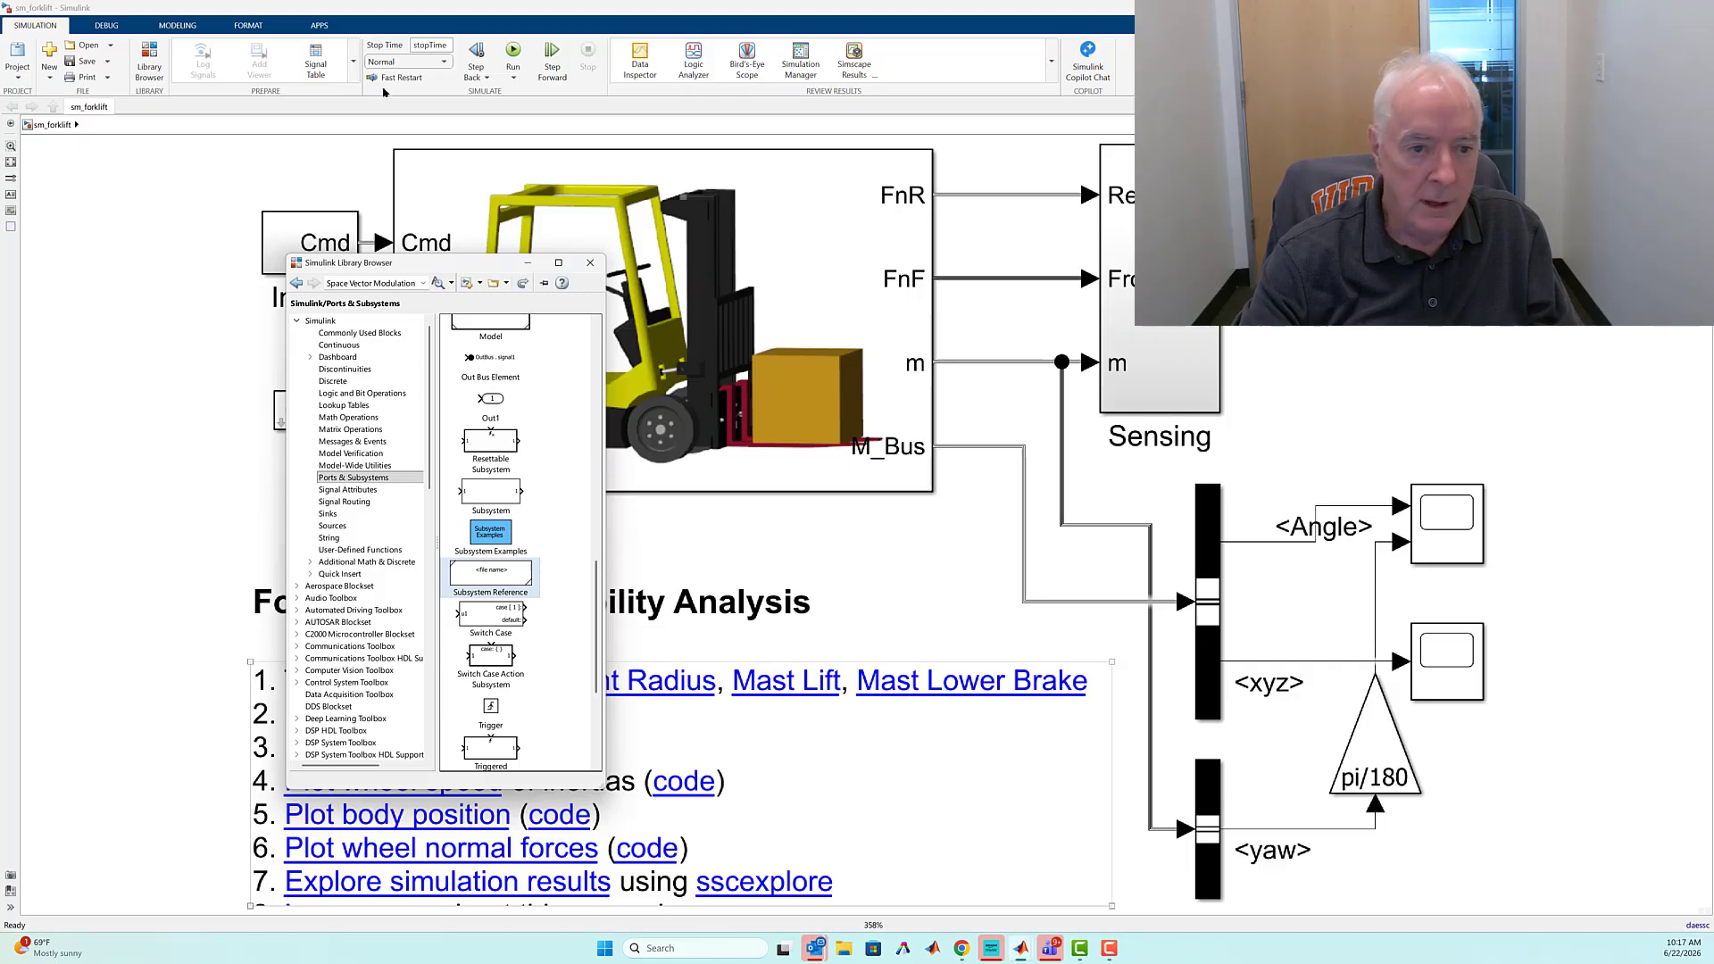
pyautogui.click(467, 284)
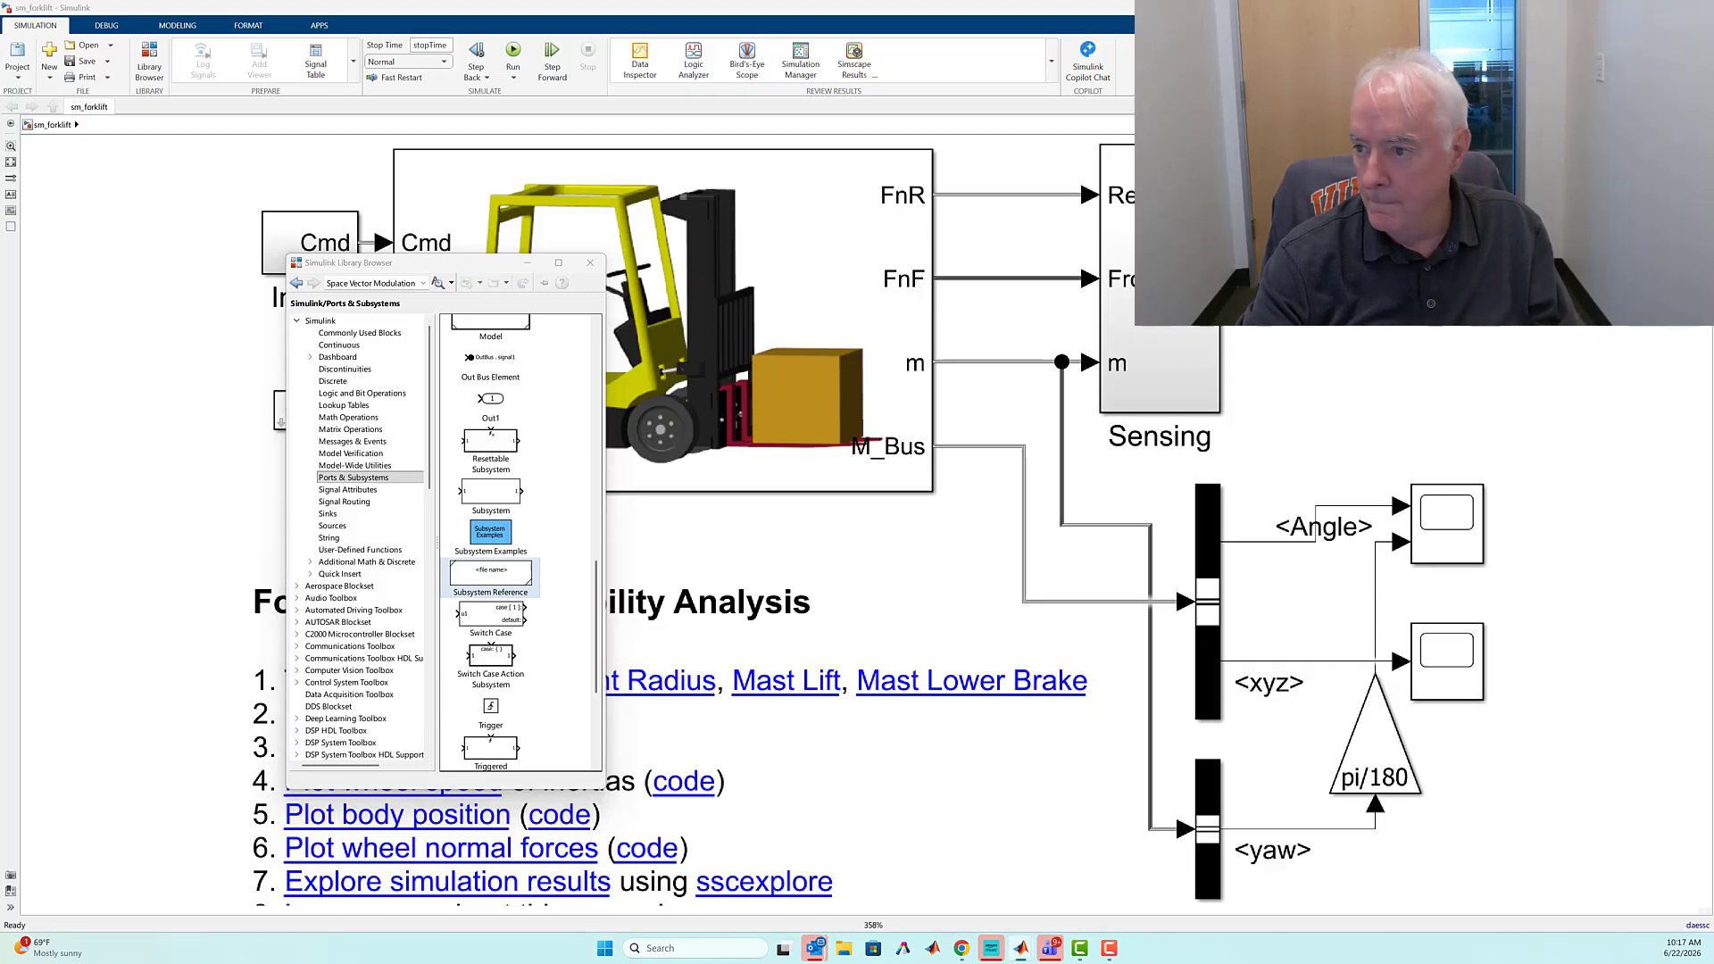
pyautogui.moveTo(1713, 447); pyautogui.dragTo(878, 262)
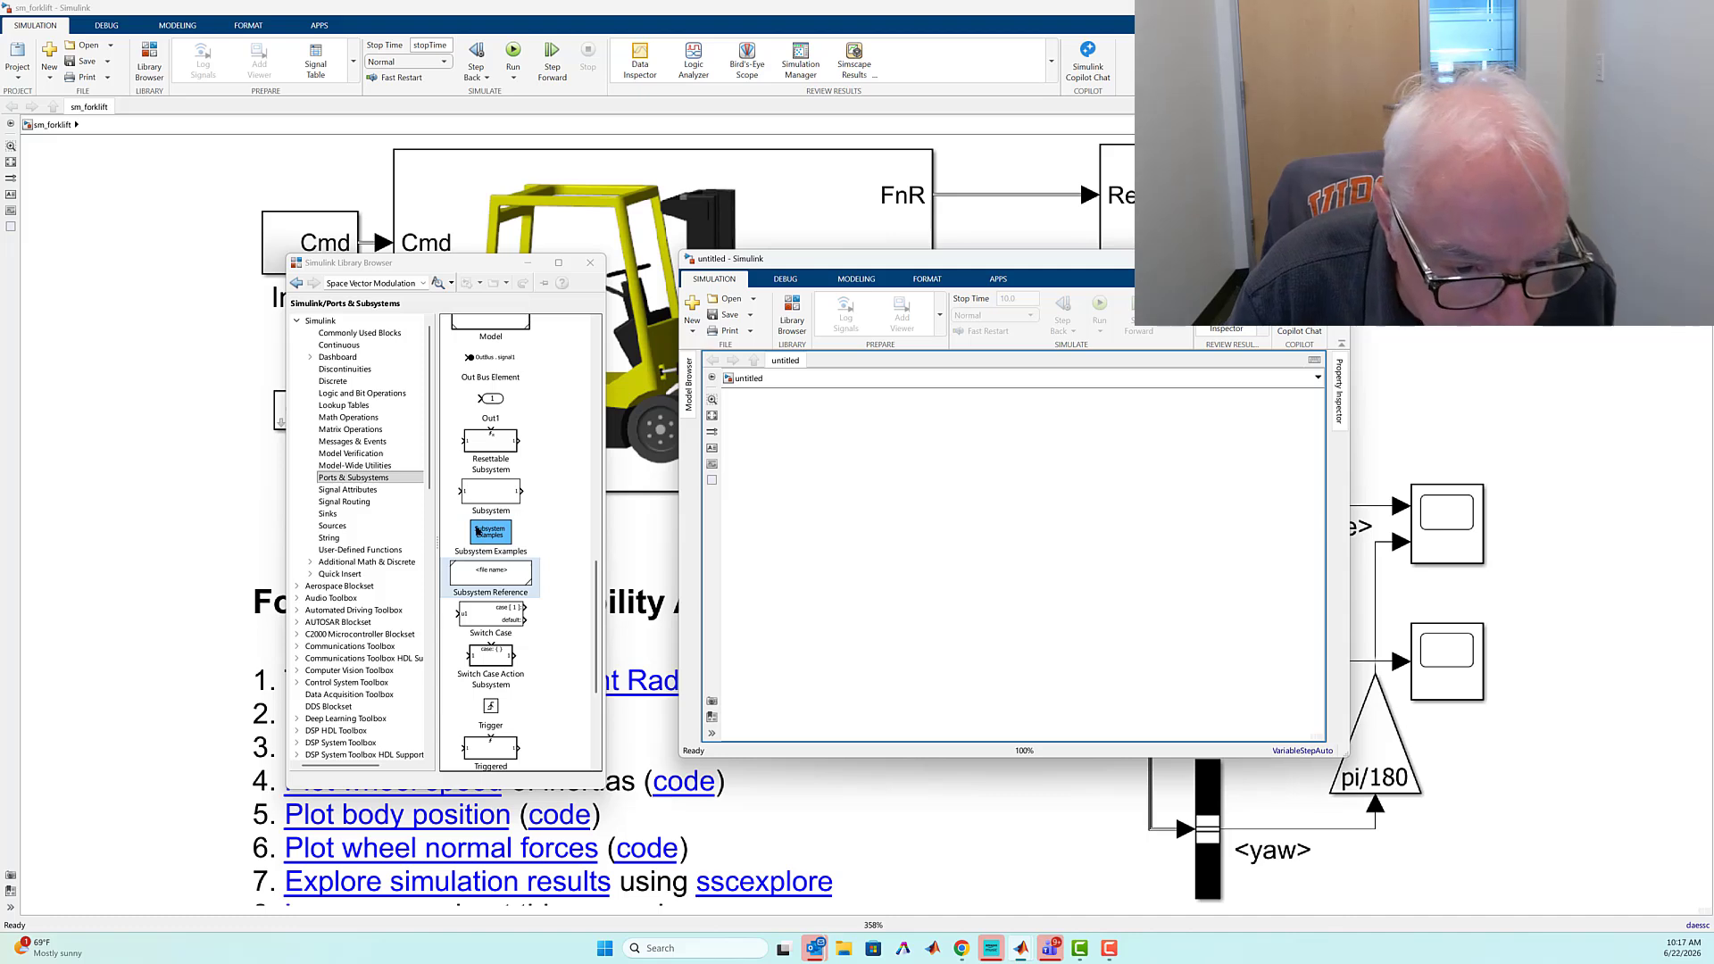
# Add a Subsystem Reference block to the blank model, point it to the Forklift file, and enlarge the block
pyautogui.moveTo(496, 509); pyautogui.dragTo(959, 528)
pyautogui.doubleClick(963, 527)
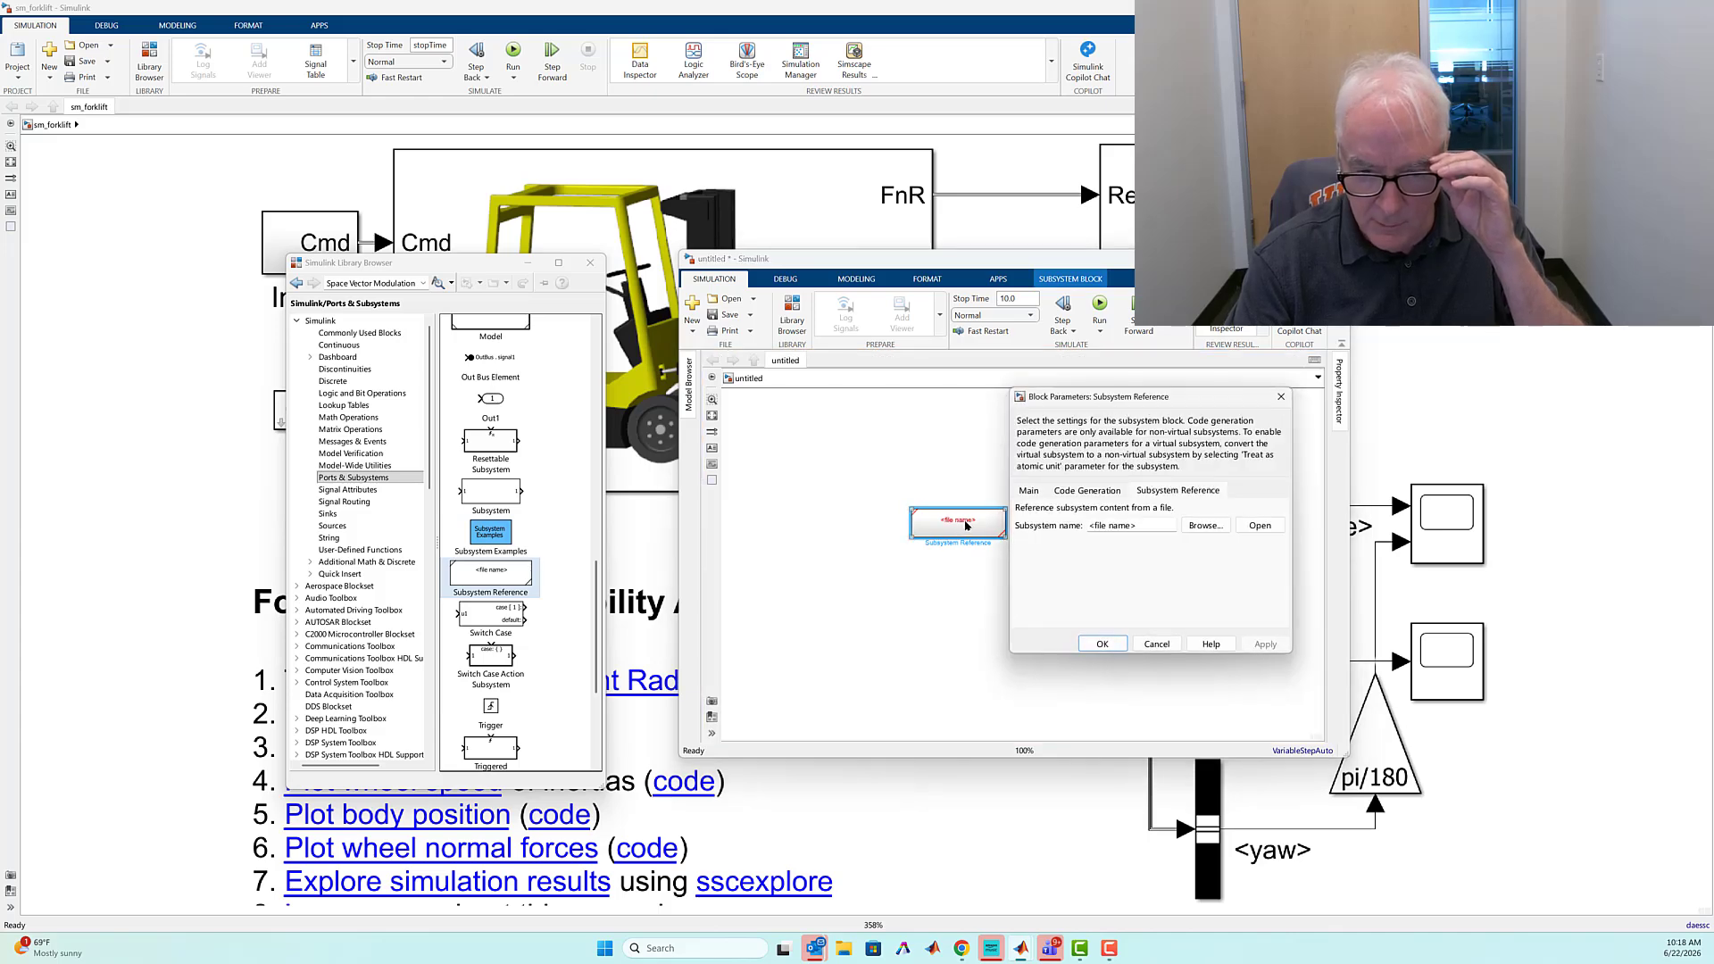
pyautogui.click(1205, 526)
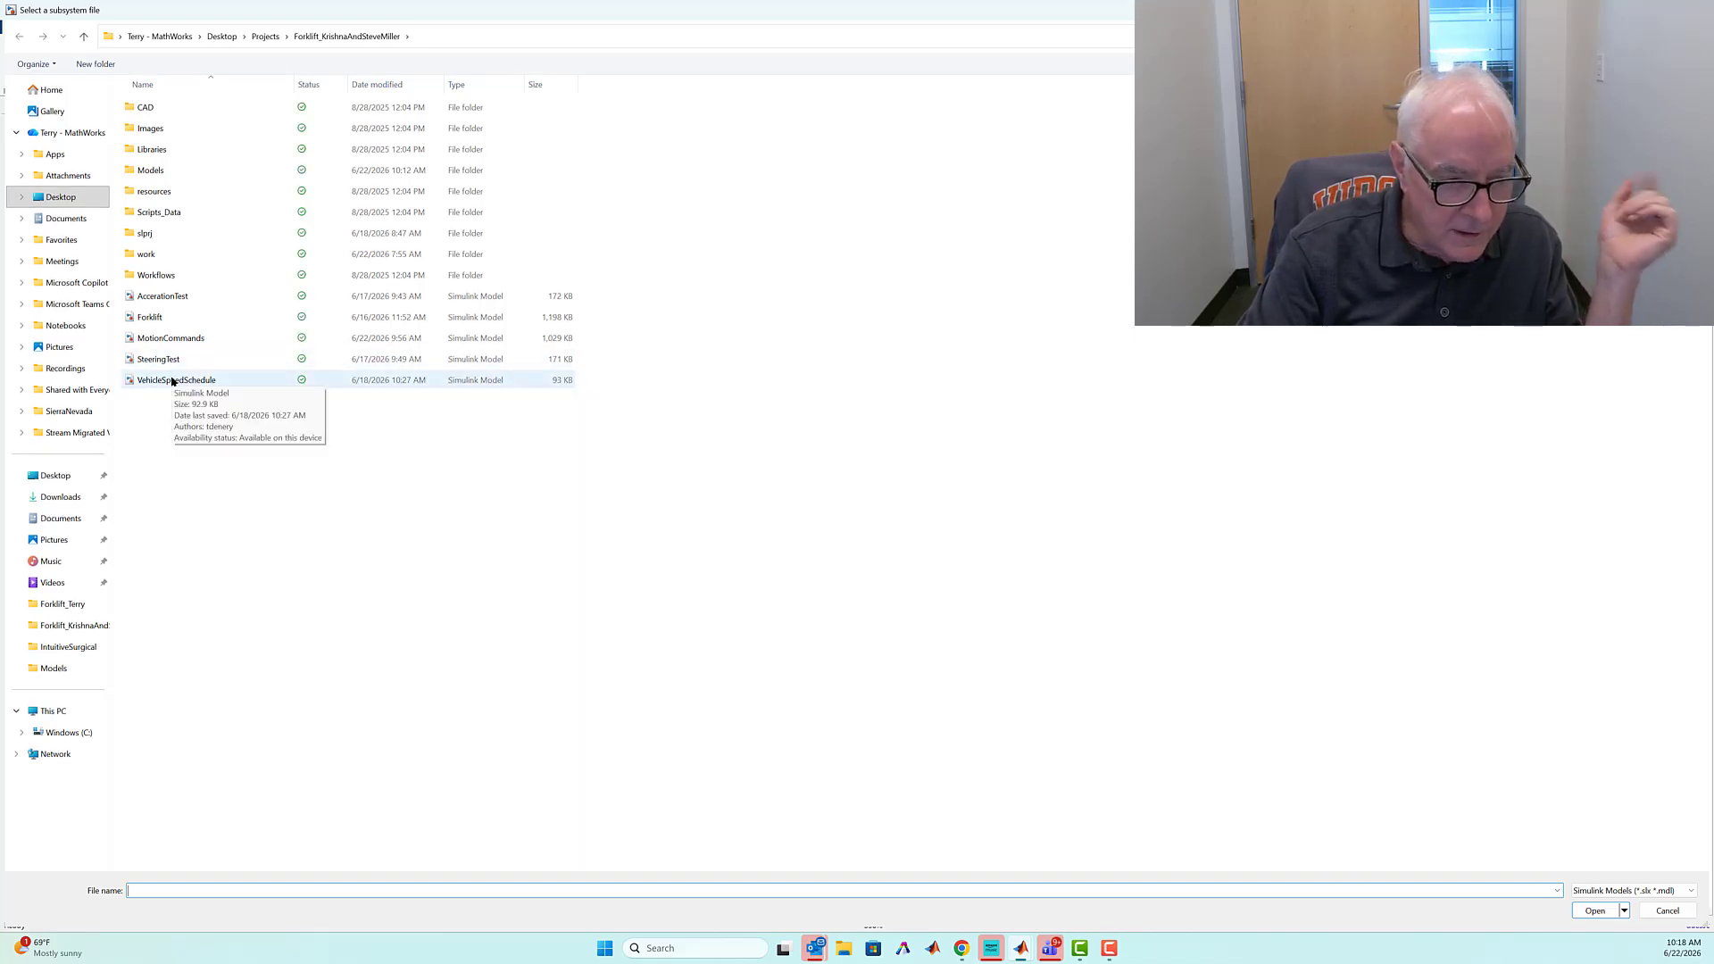
pyautogui.click(143, 318)
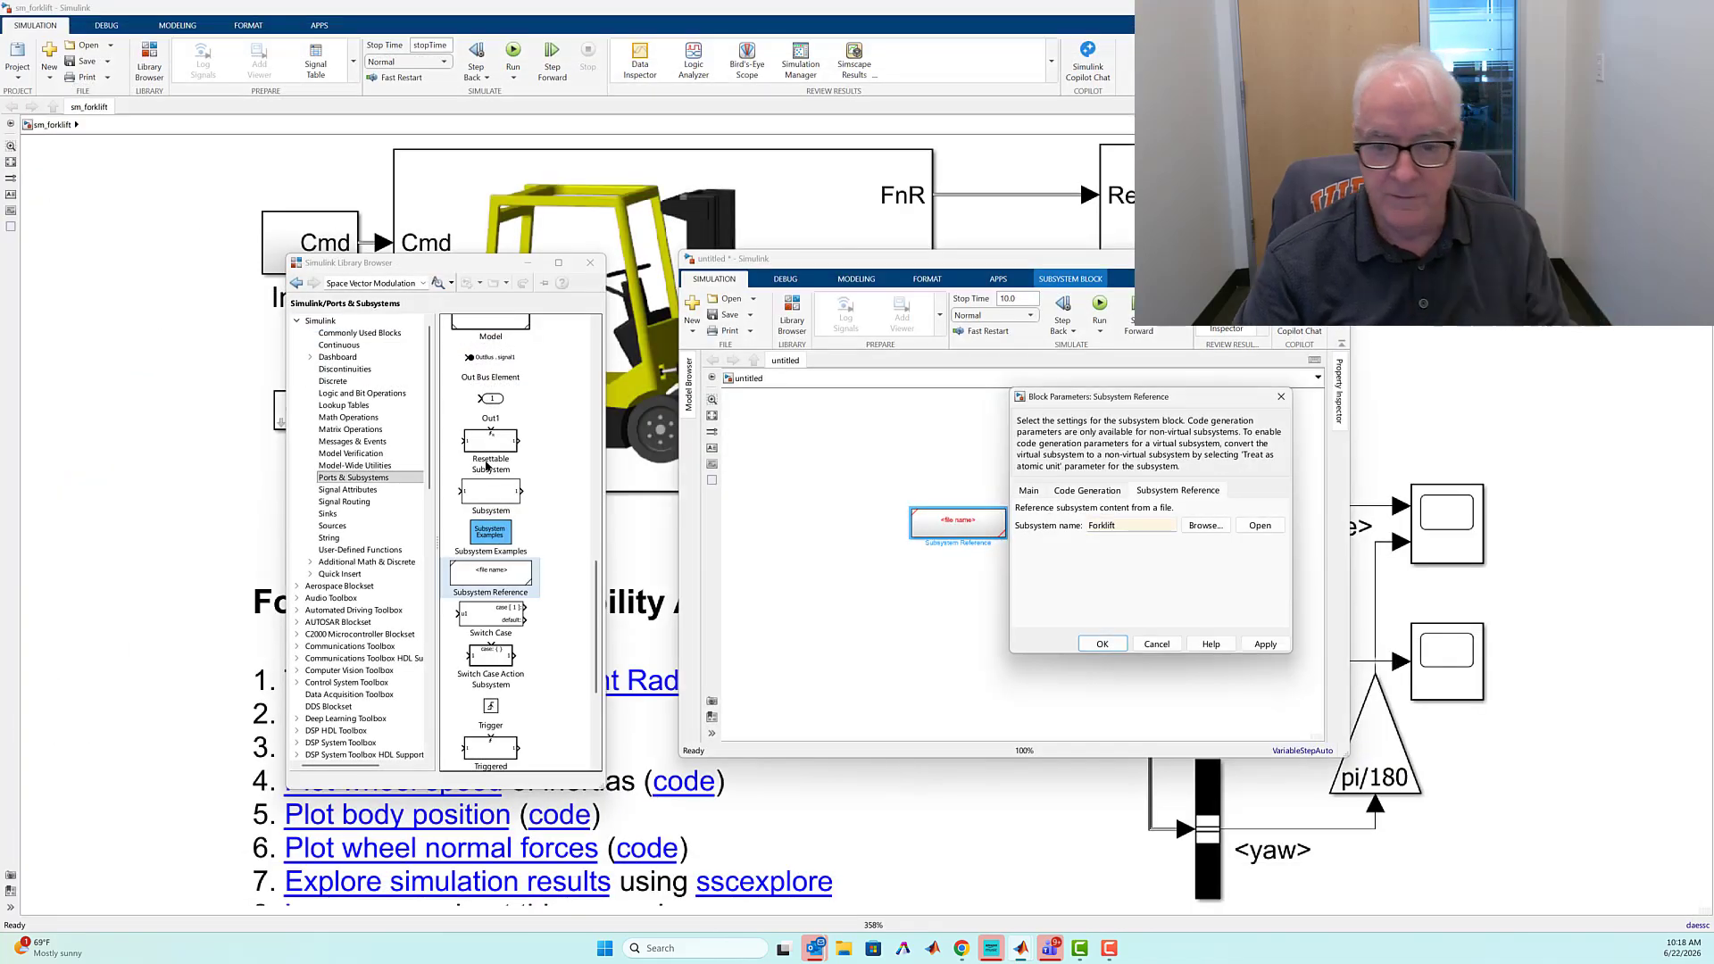
pyautogui.press('Return')
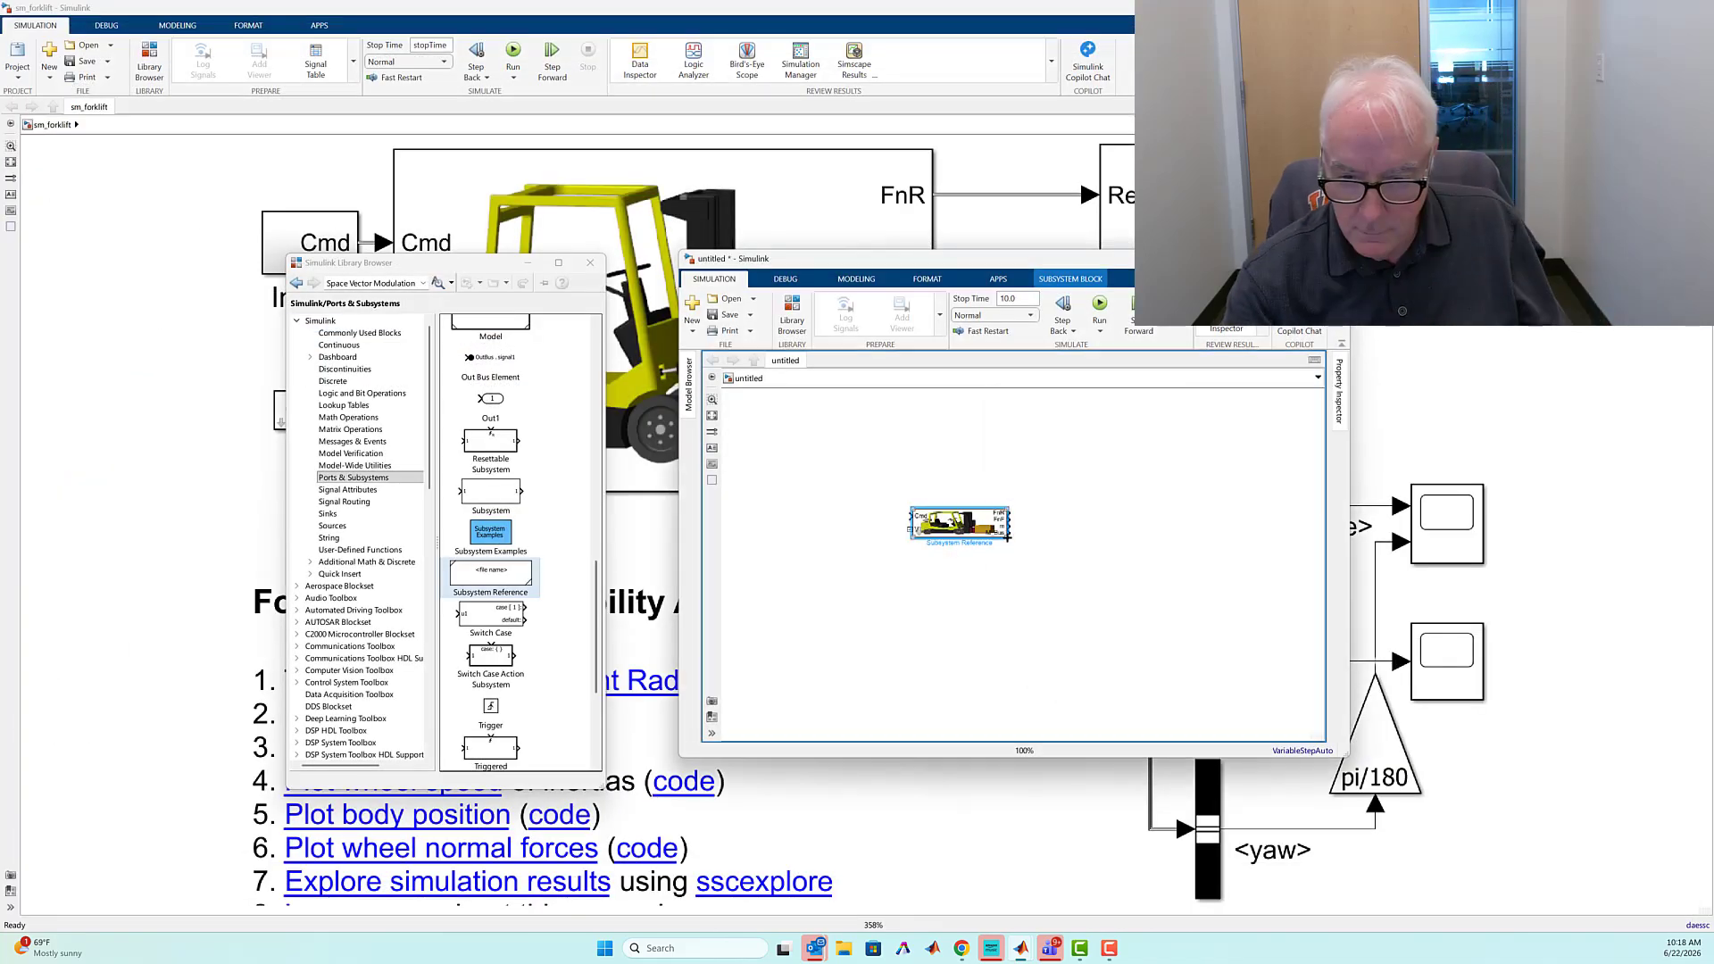
pyautogui.moveTo(1012, 561); pyautogui.dragTo(1052, 511)
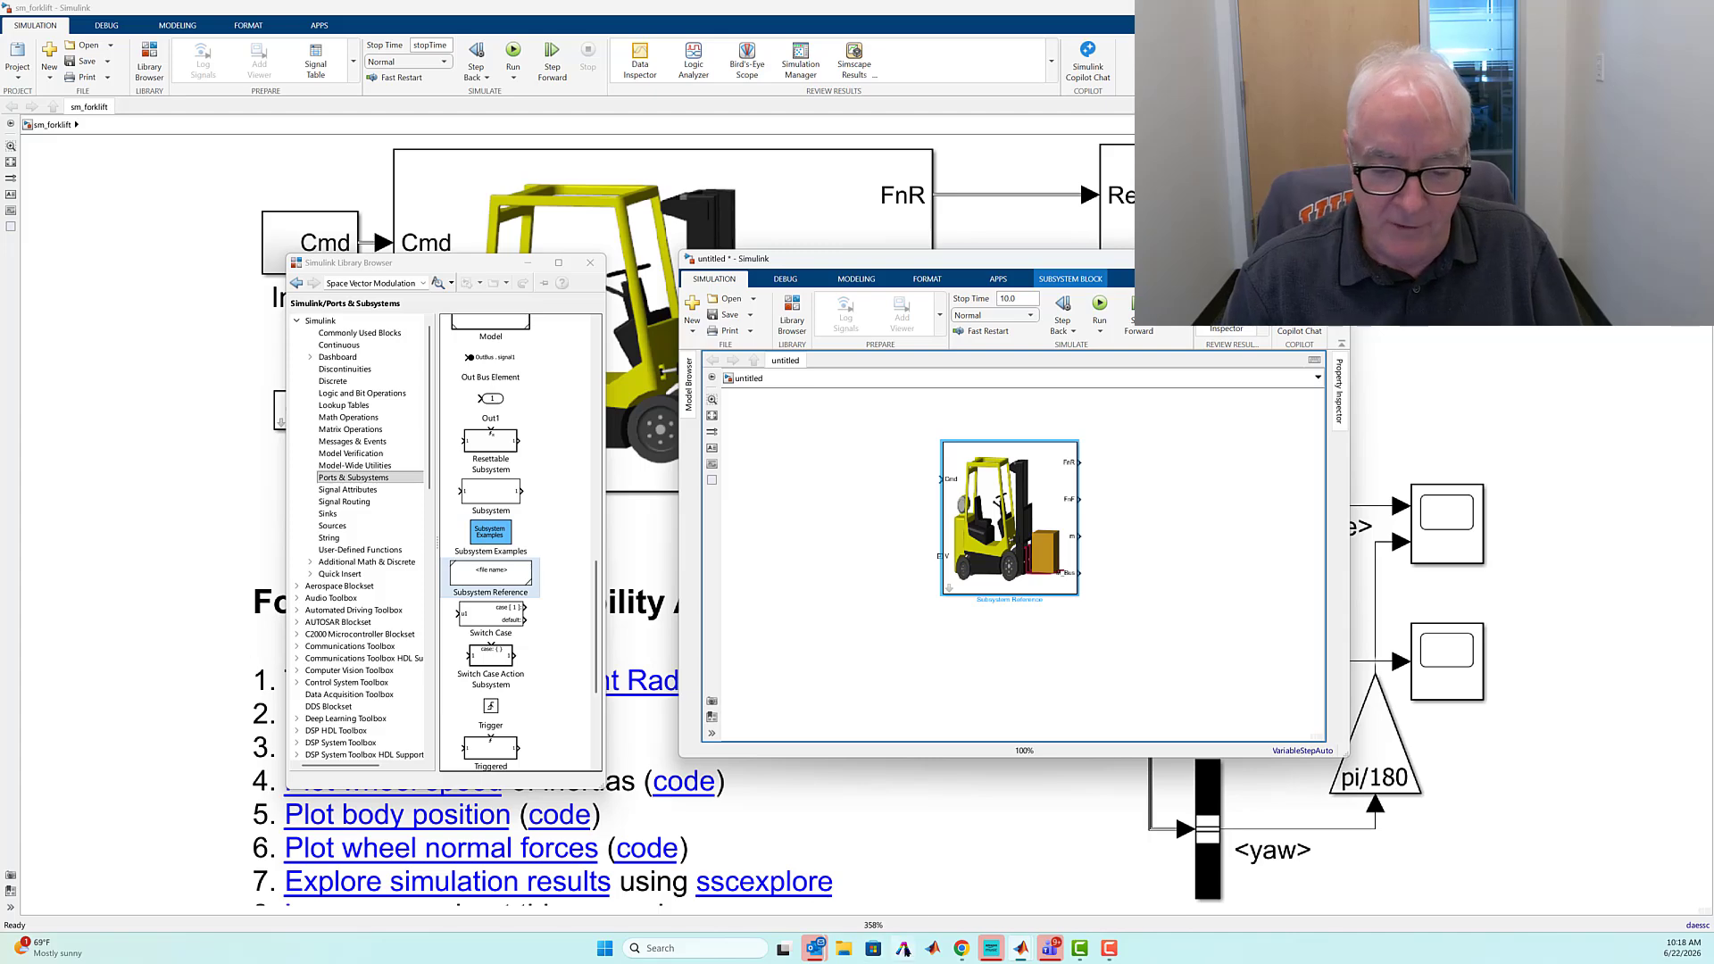
# Copy the Acceleration block from MotionCommands into the new model, connect it to the forklift's Cmd input, and run the simulation
pyautogui.moveTo(1021, 950)
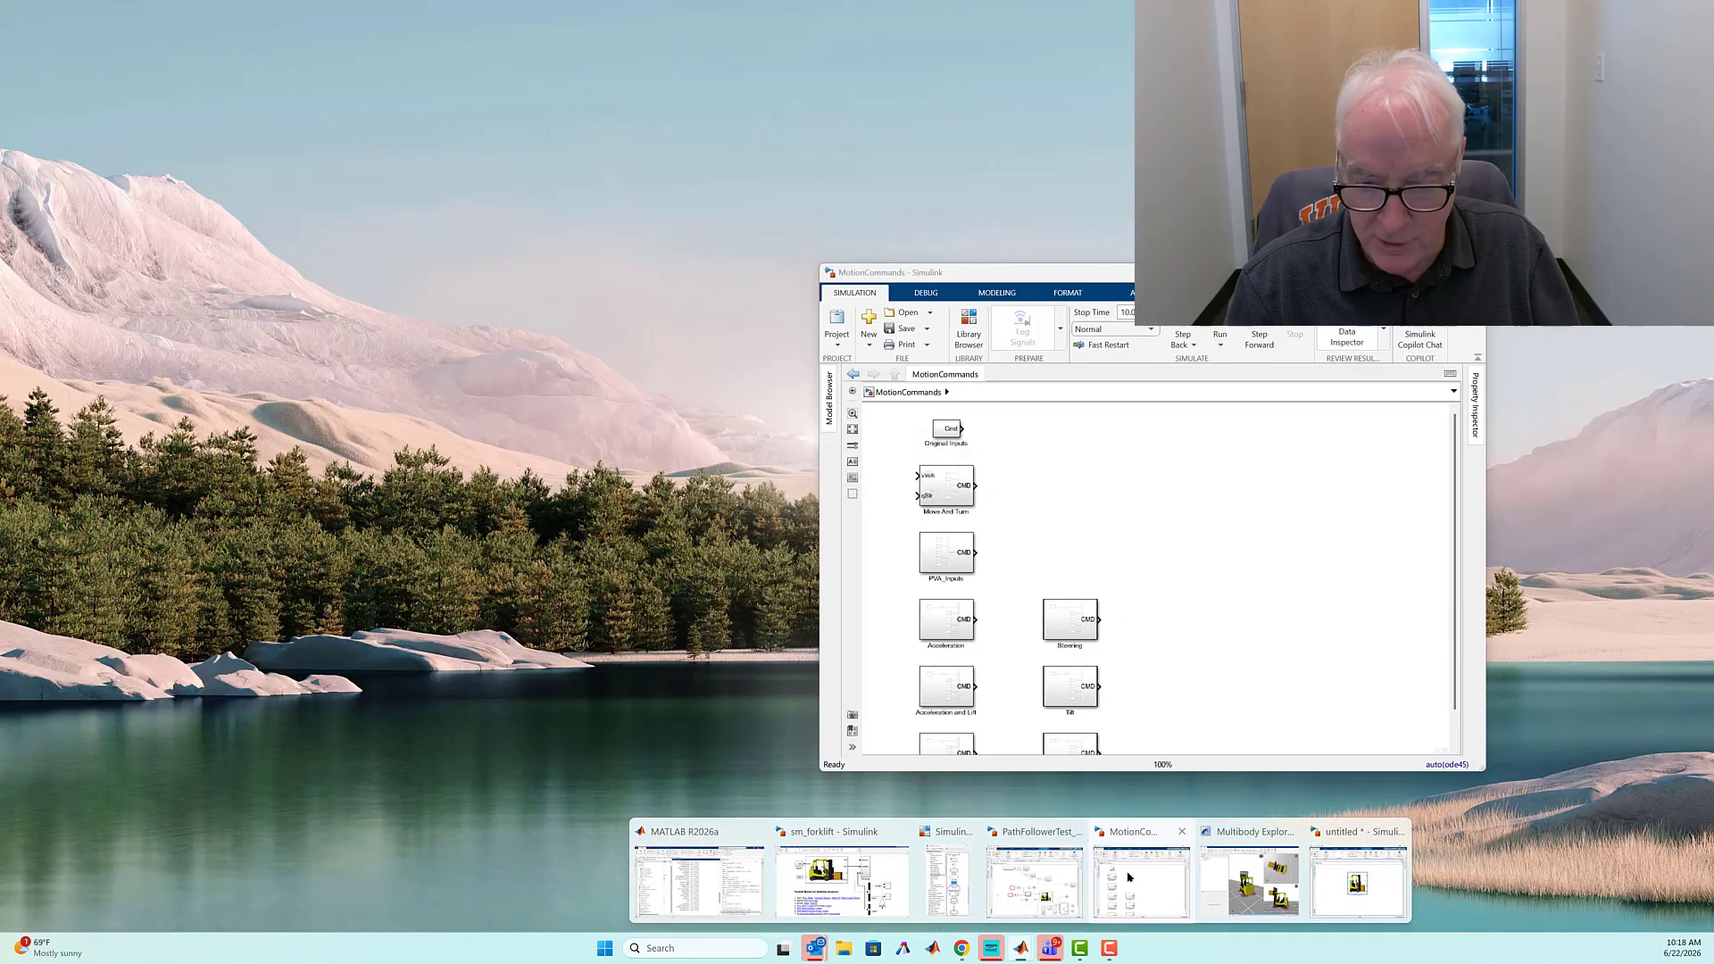
pyautogui.click(1143, 915)
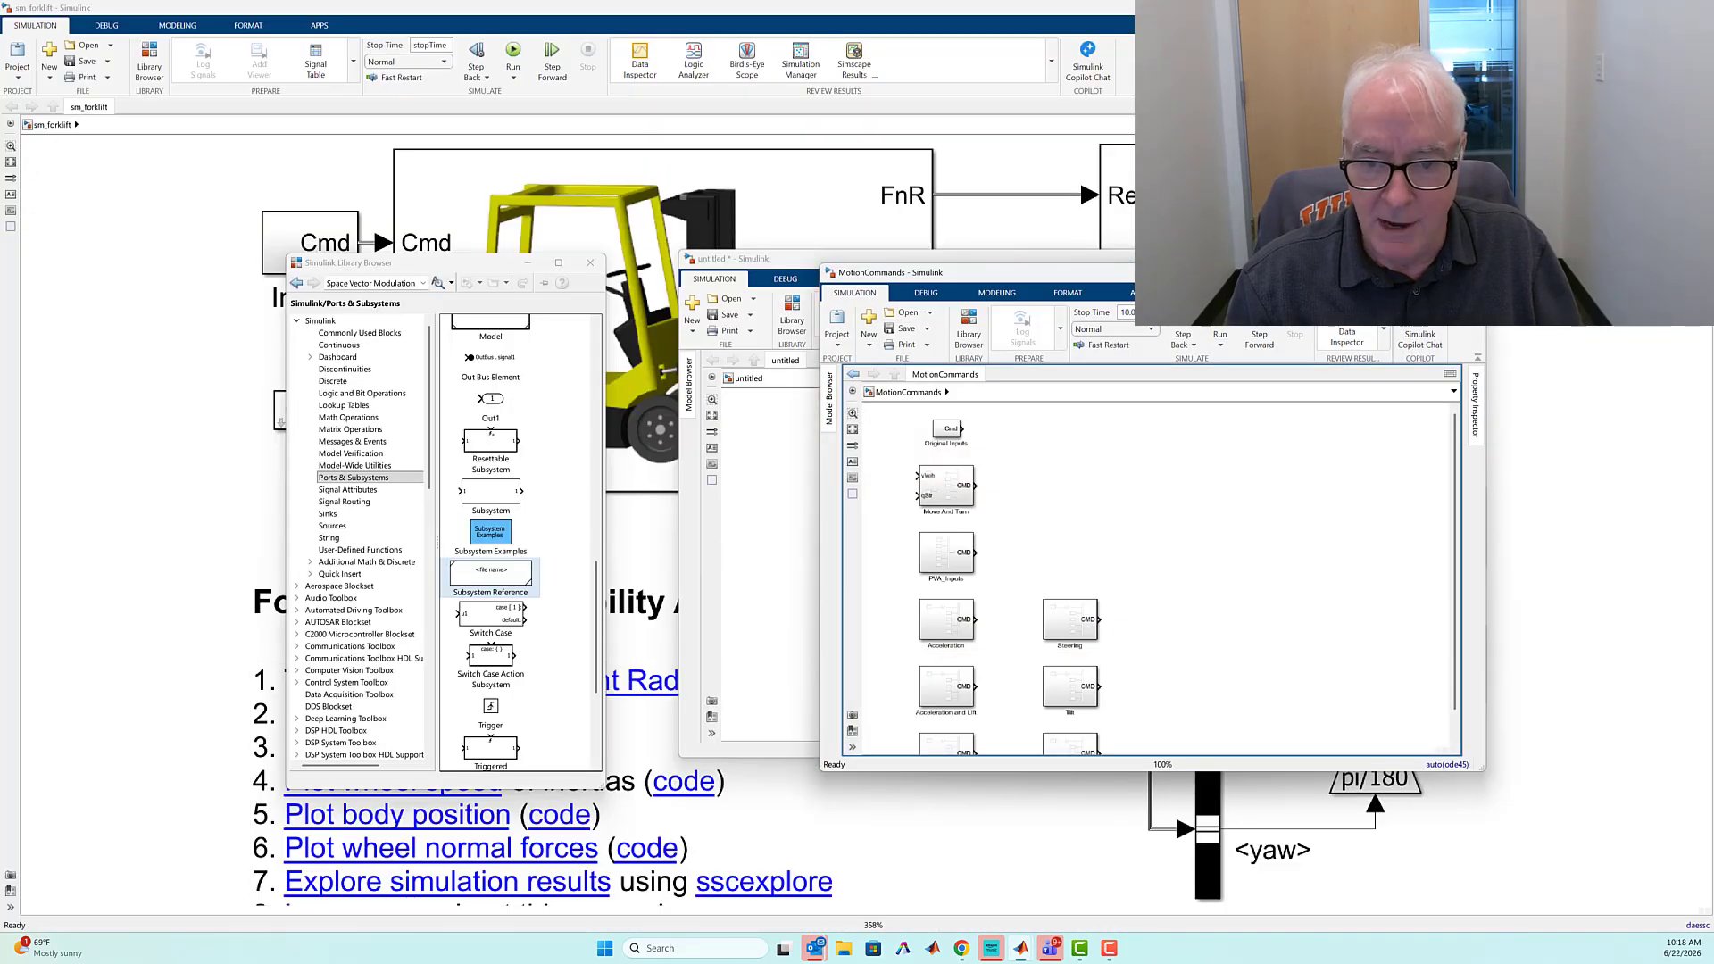
pyautogui.moveTo(1138, 265); pyautogui.dragTo(354, 277)
pyautogui.scroll(-3, 361, 583)
pyautogui.scroll(2, 360, 587)
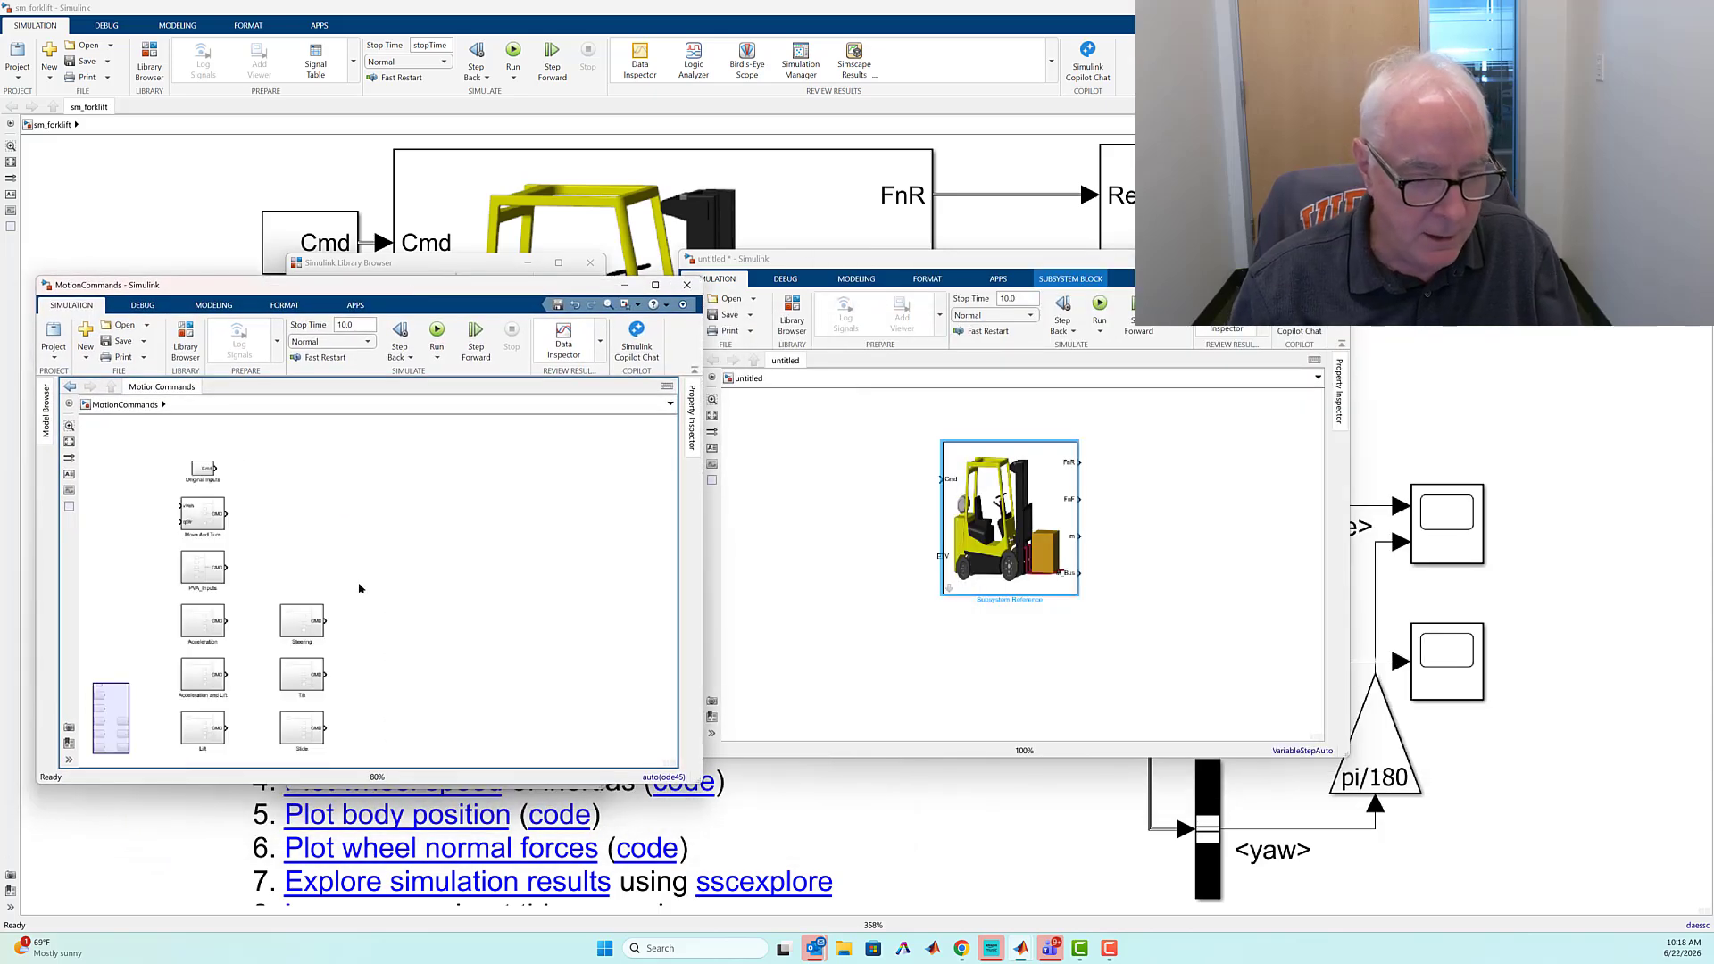
pyautogui.moveTo(205, 622); pyautogui.dragTo(851, 483)
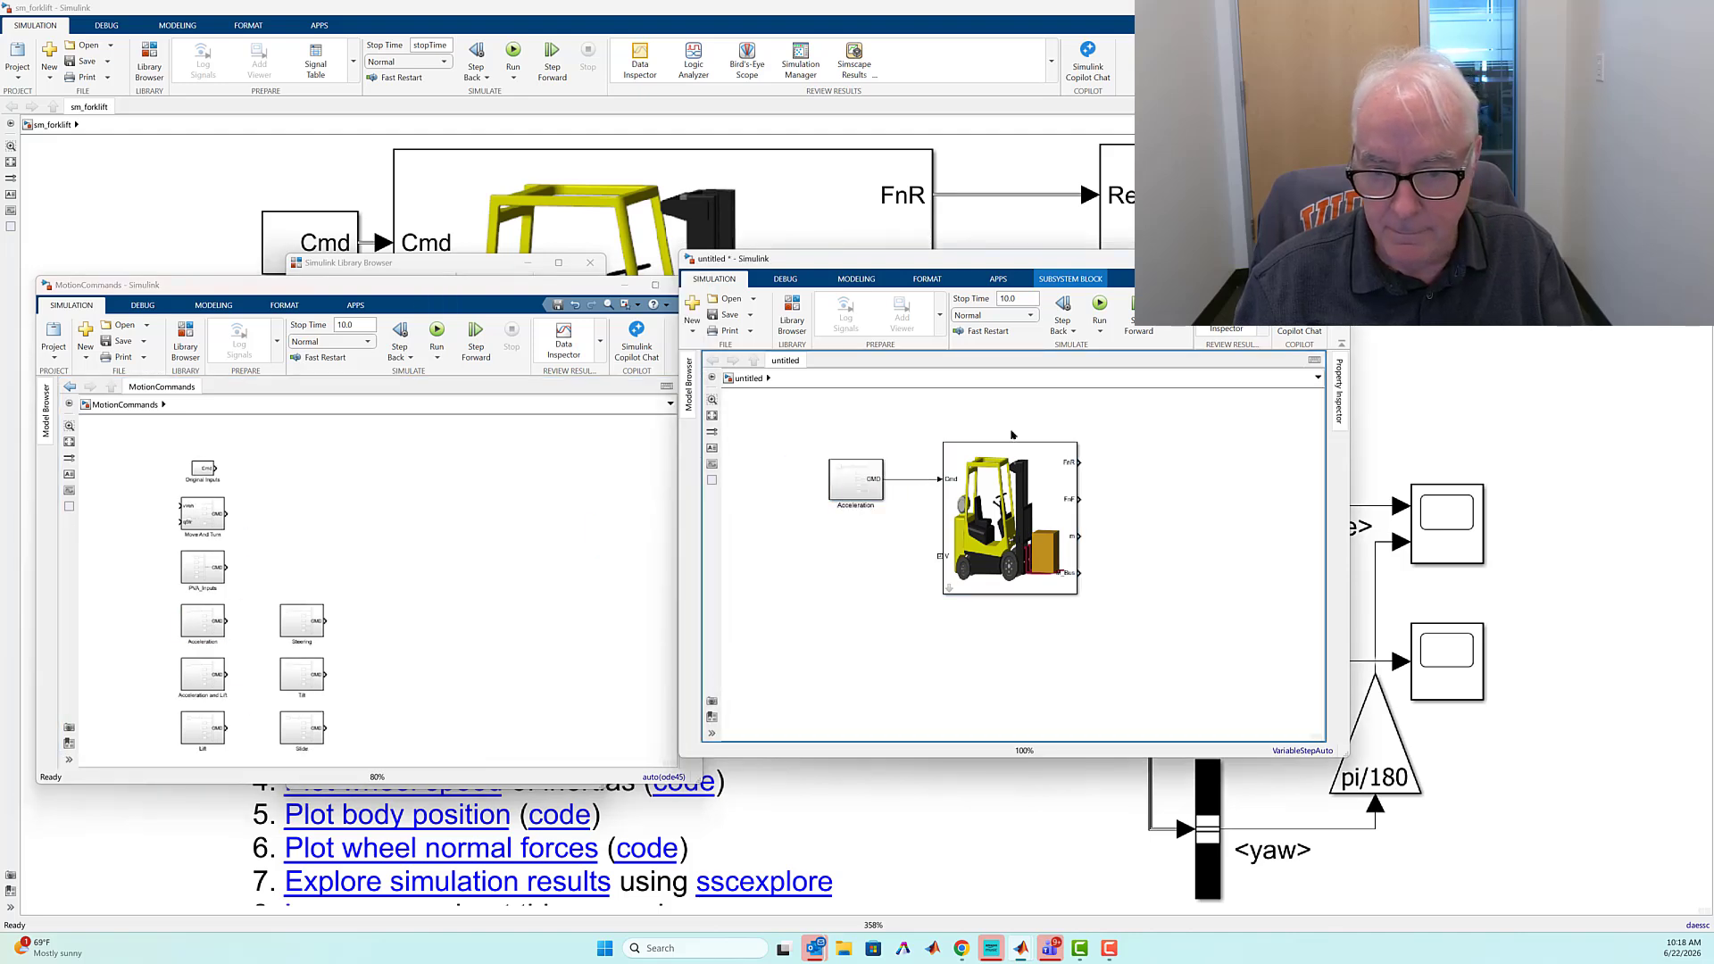
pyautogui.hotkey('ctrl', 't')
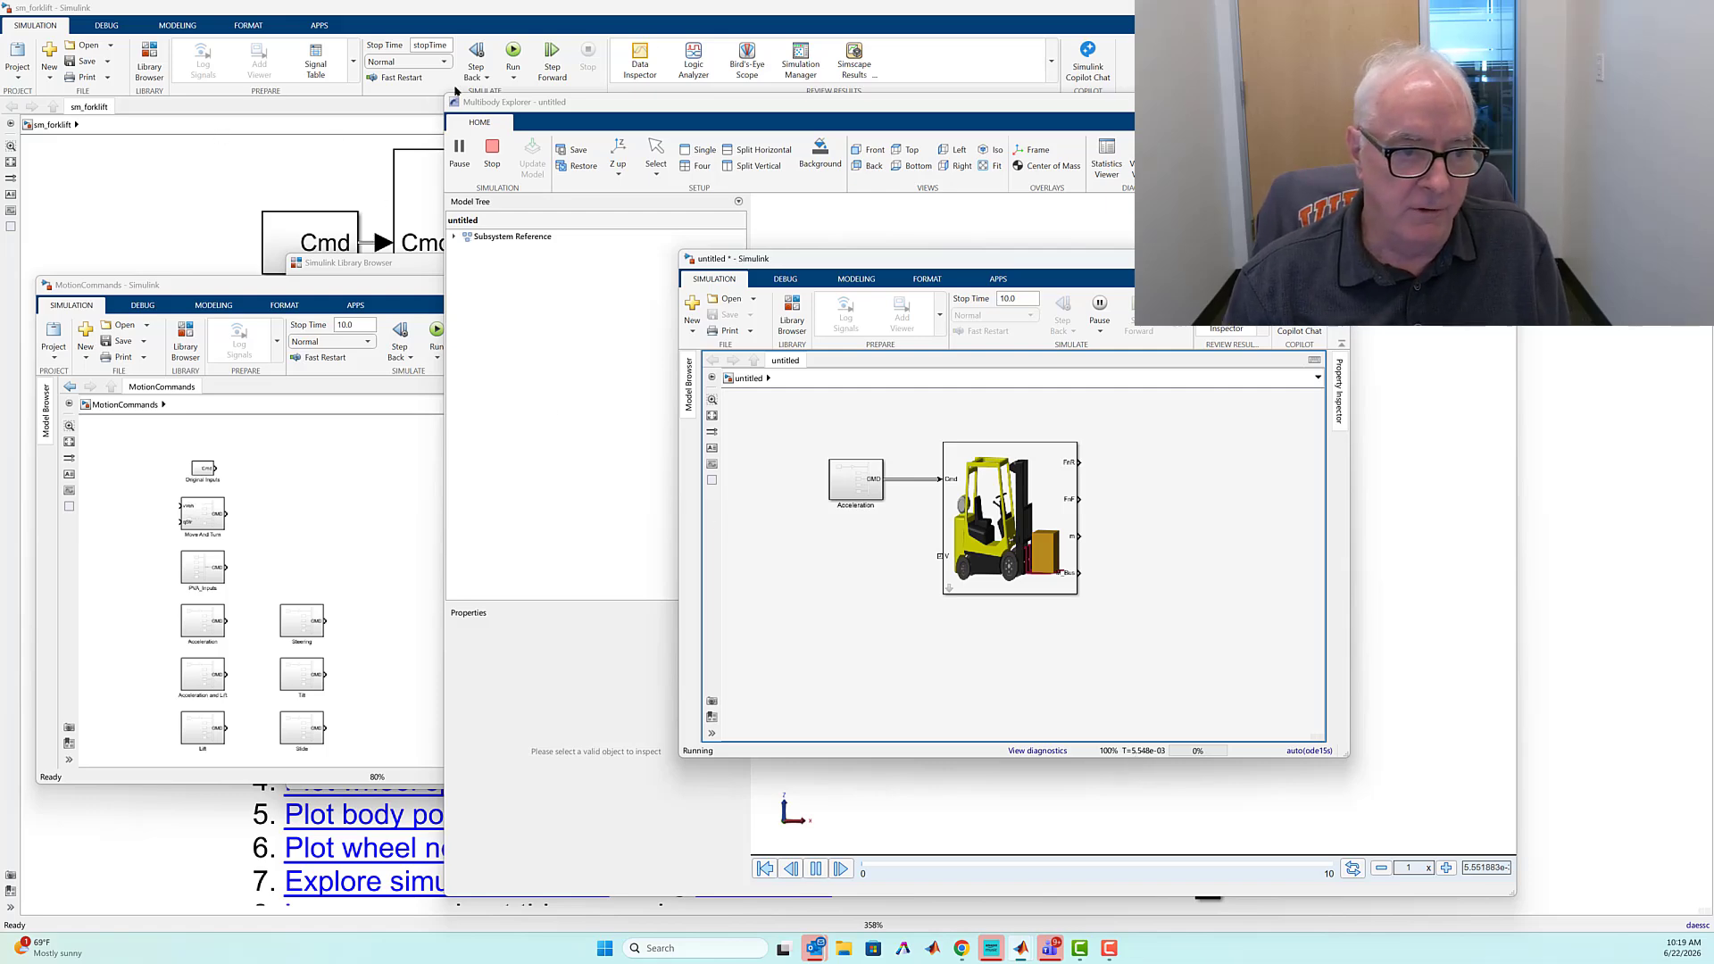
# Set the untitled model's solver to daessc (DAE solver for Simscape) and rerun the simulation
pyautogui.click(153, 169)
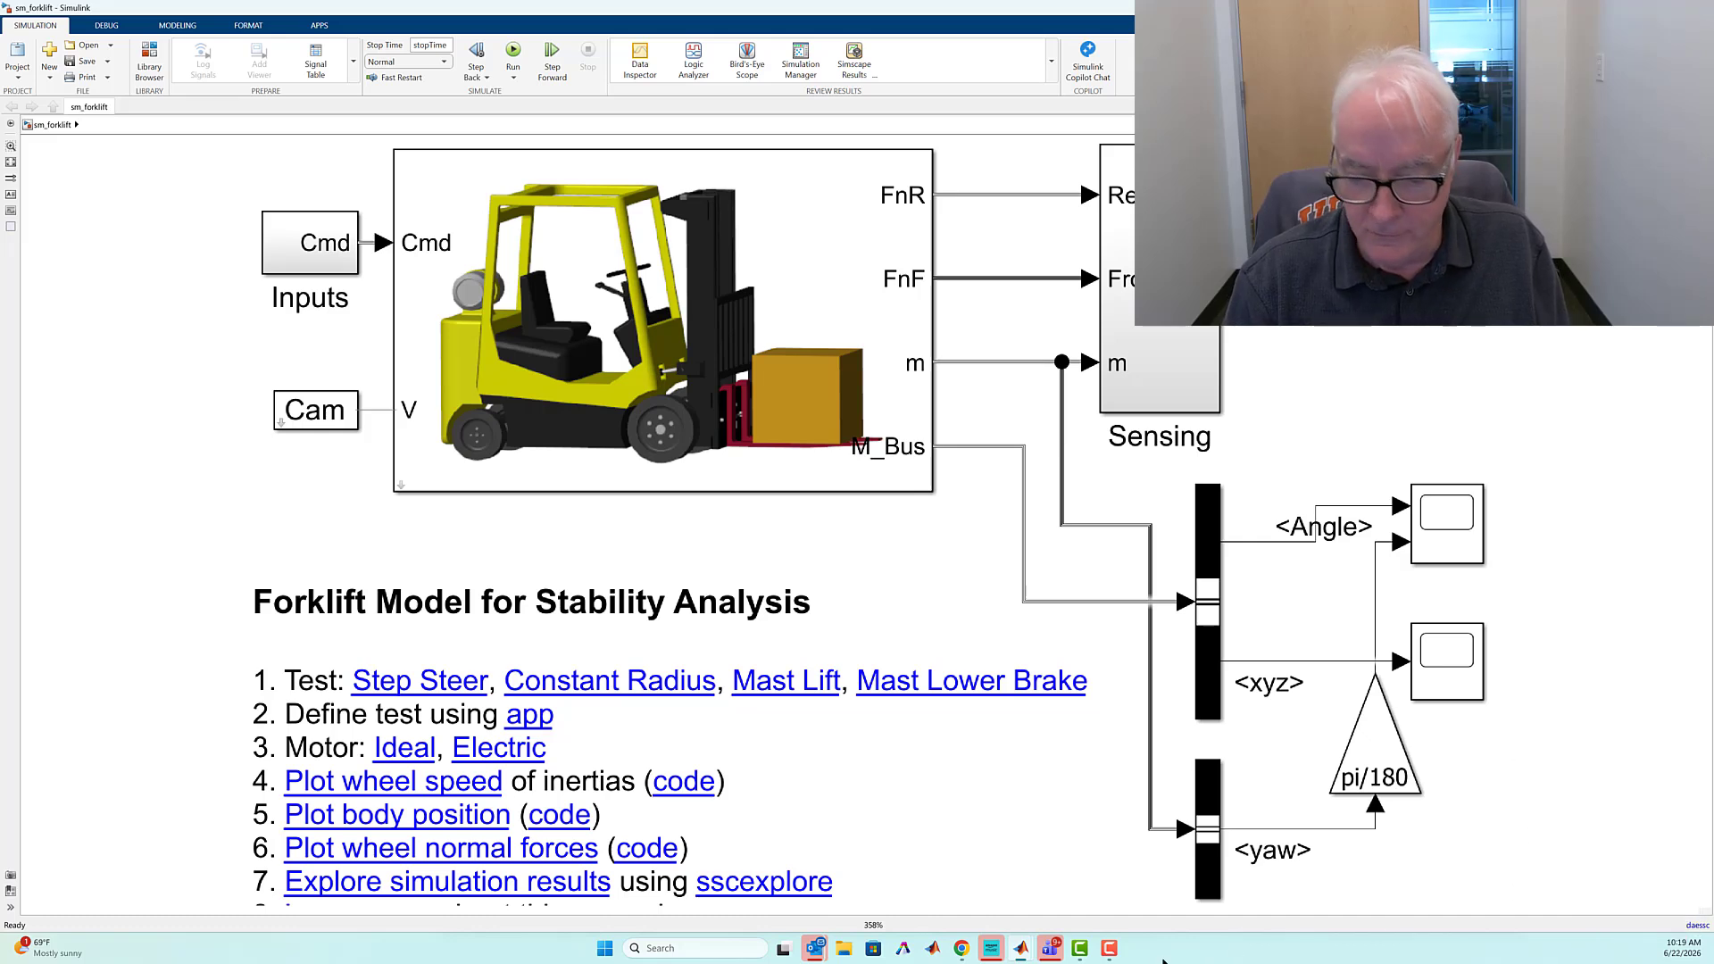
pyautogui.moveTo(1023, 948)
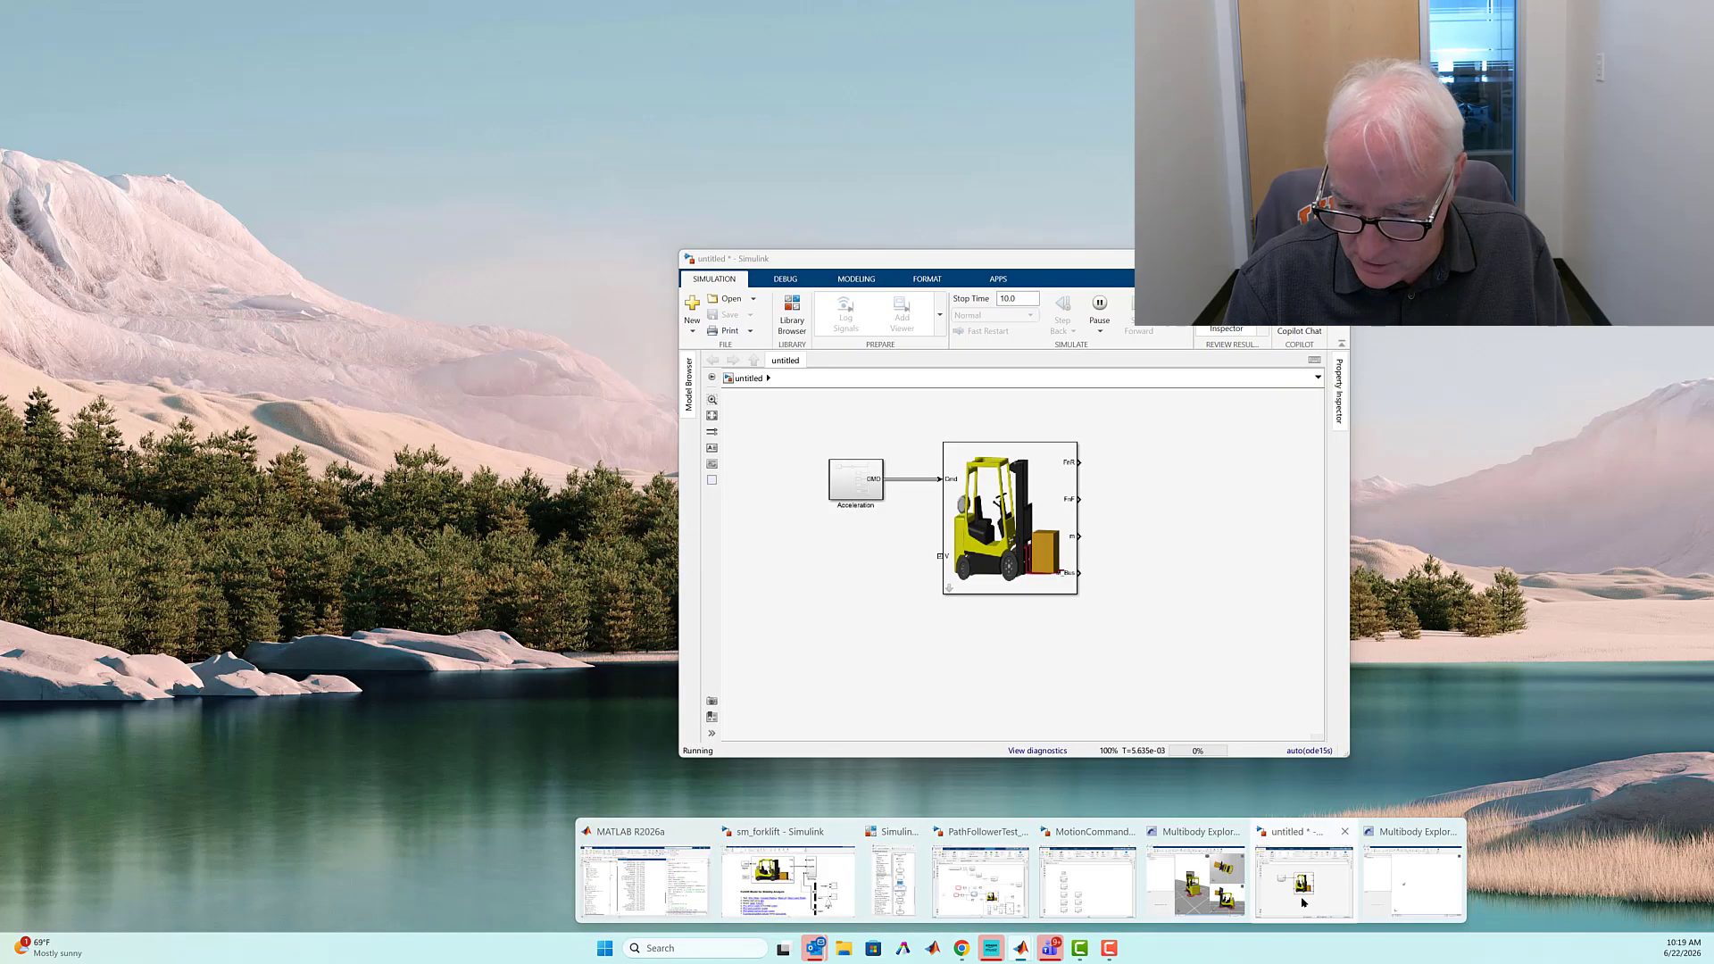
pyautogui.click(1302, 884)
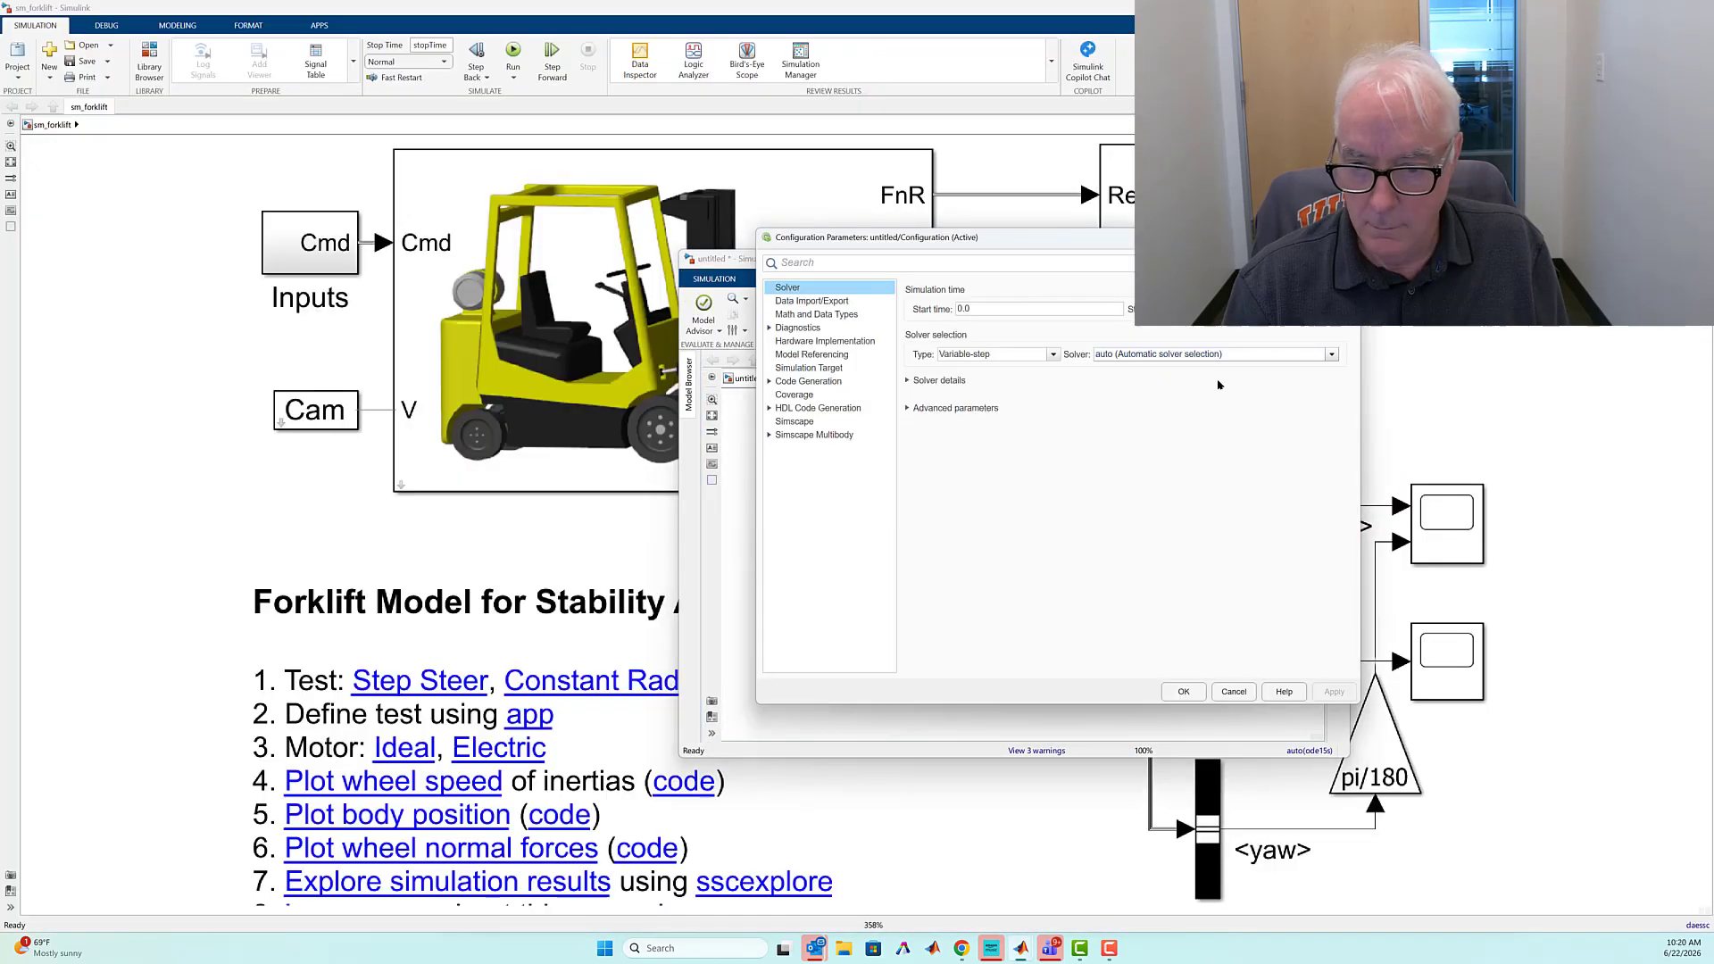
pyautogui.click(1330, 354)
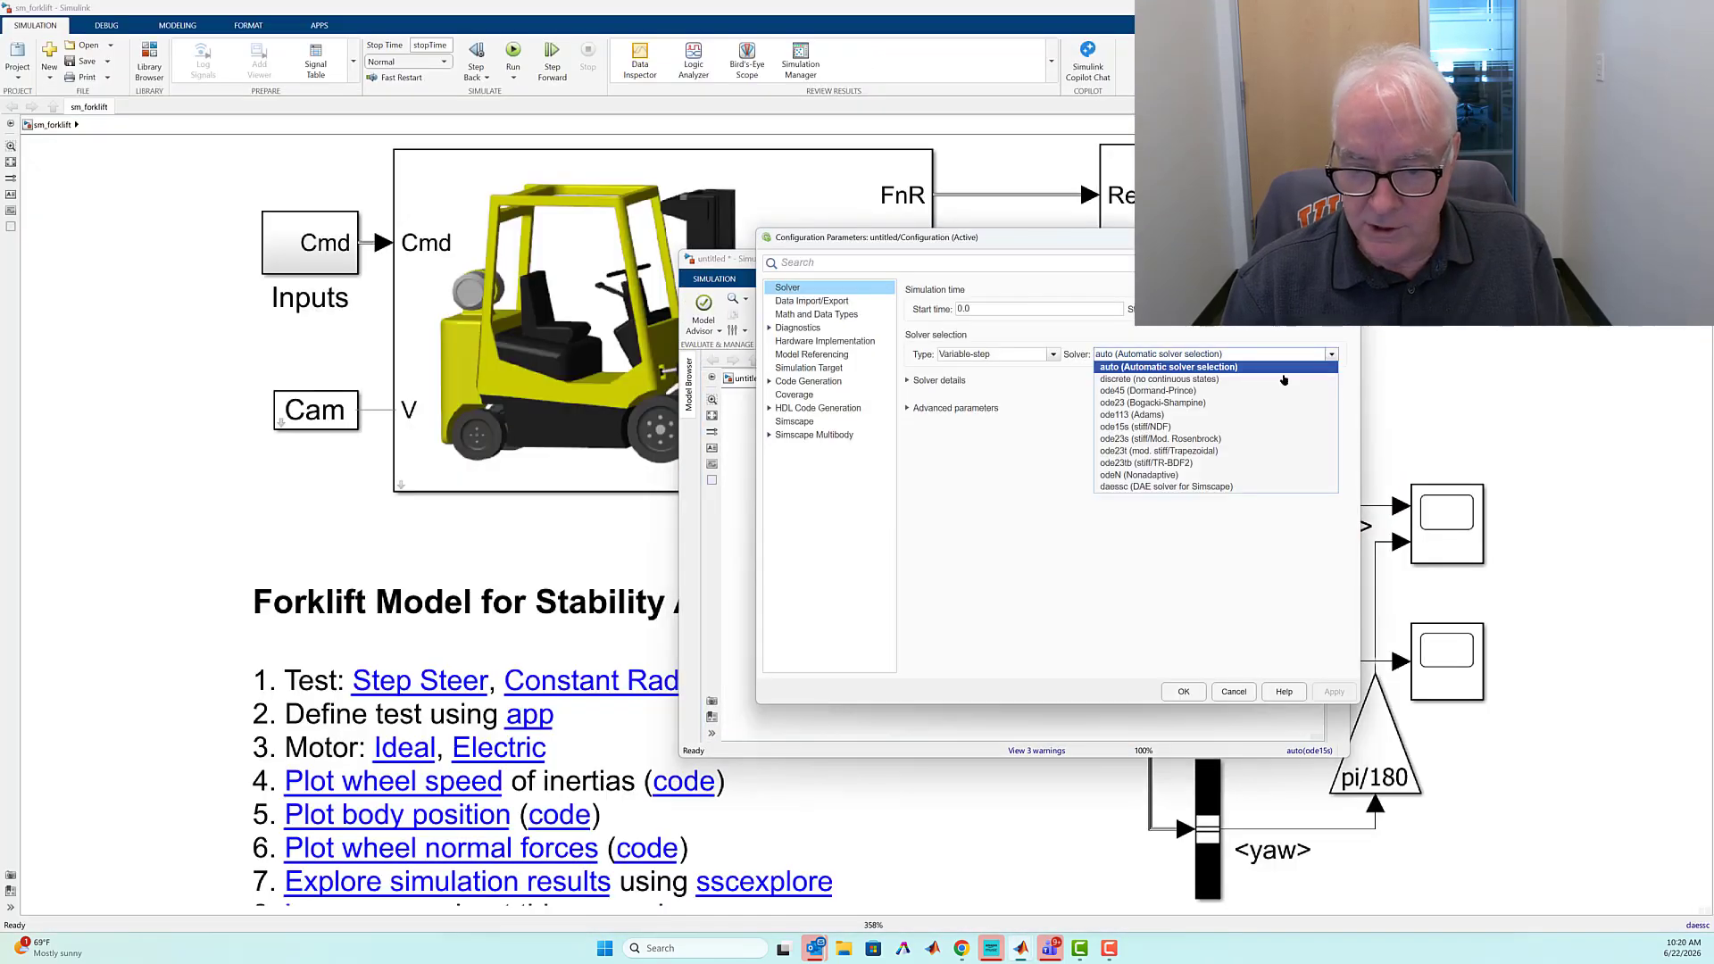
pyautogui.click(1118, 487)
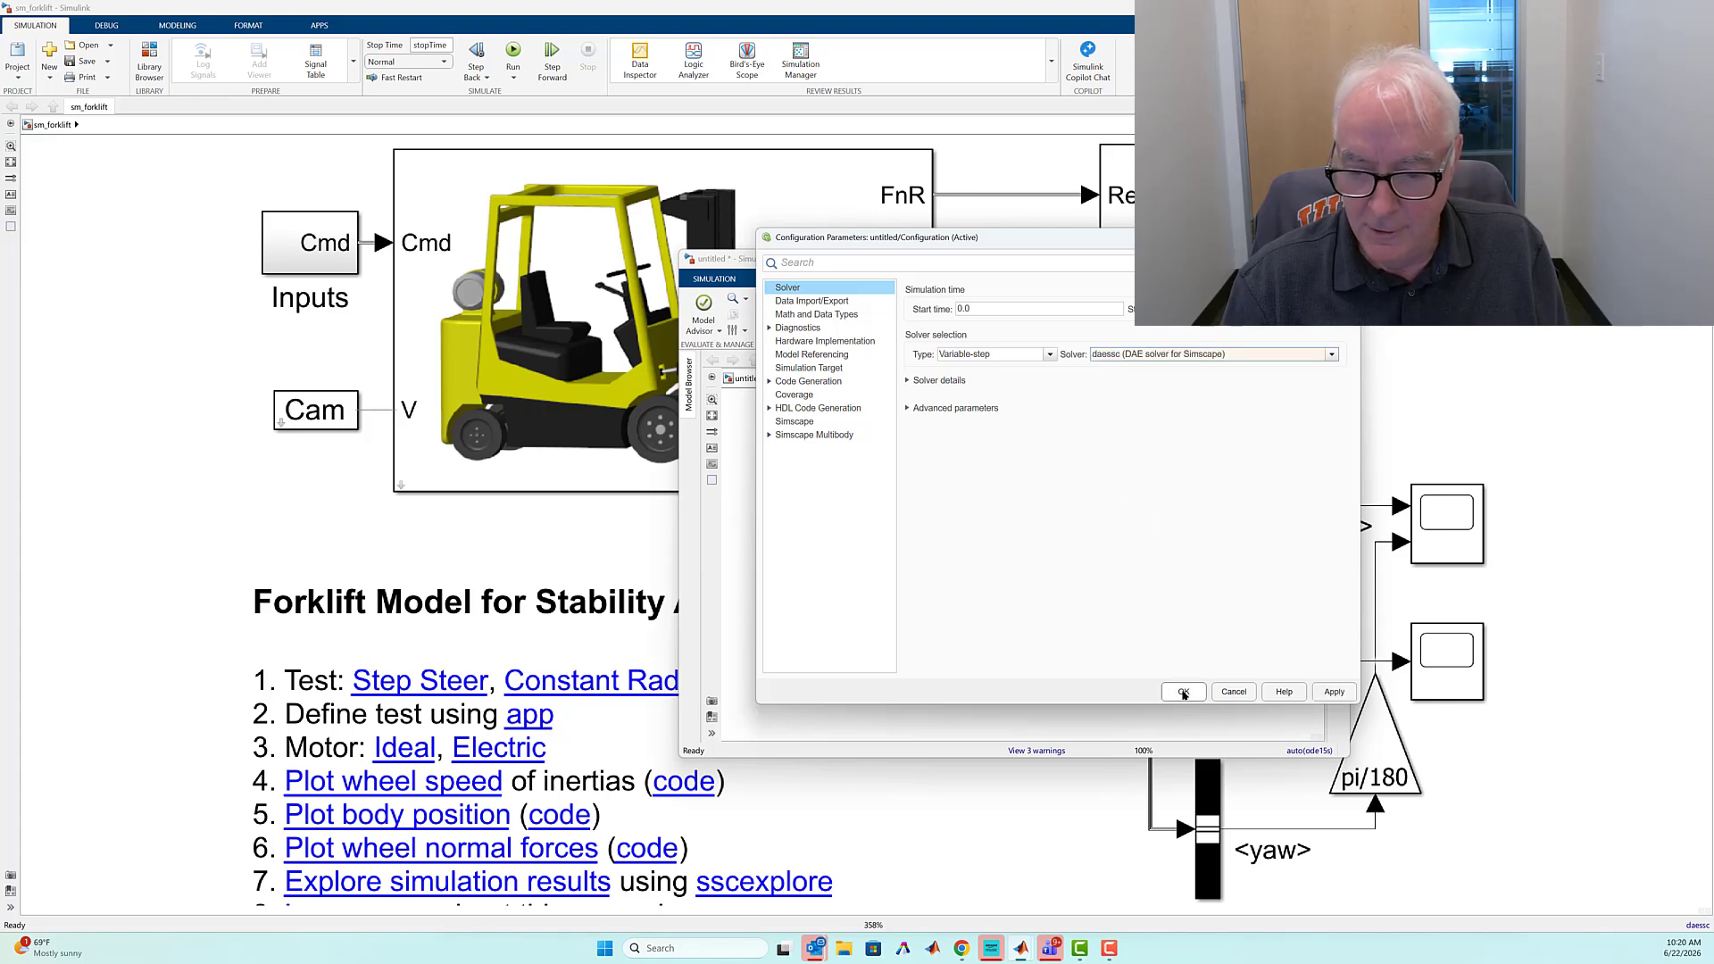
pyautogui.click(1183, 693)
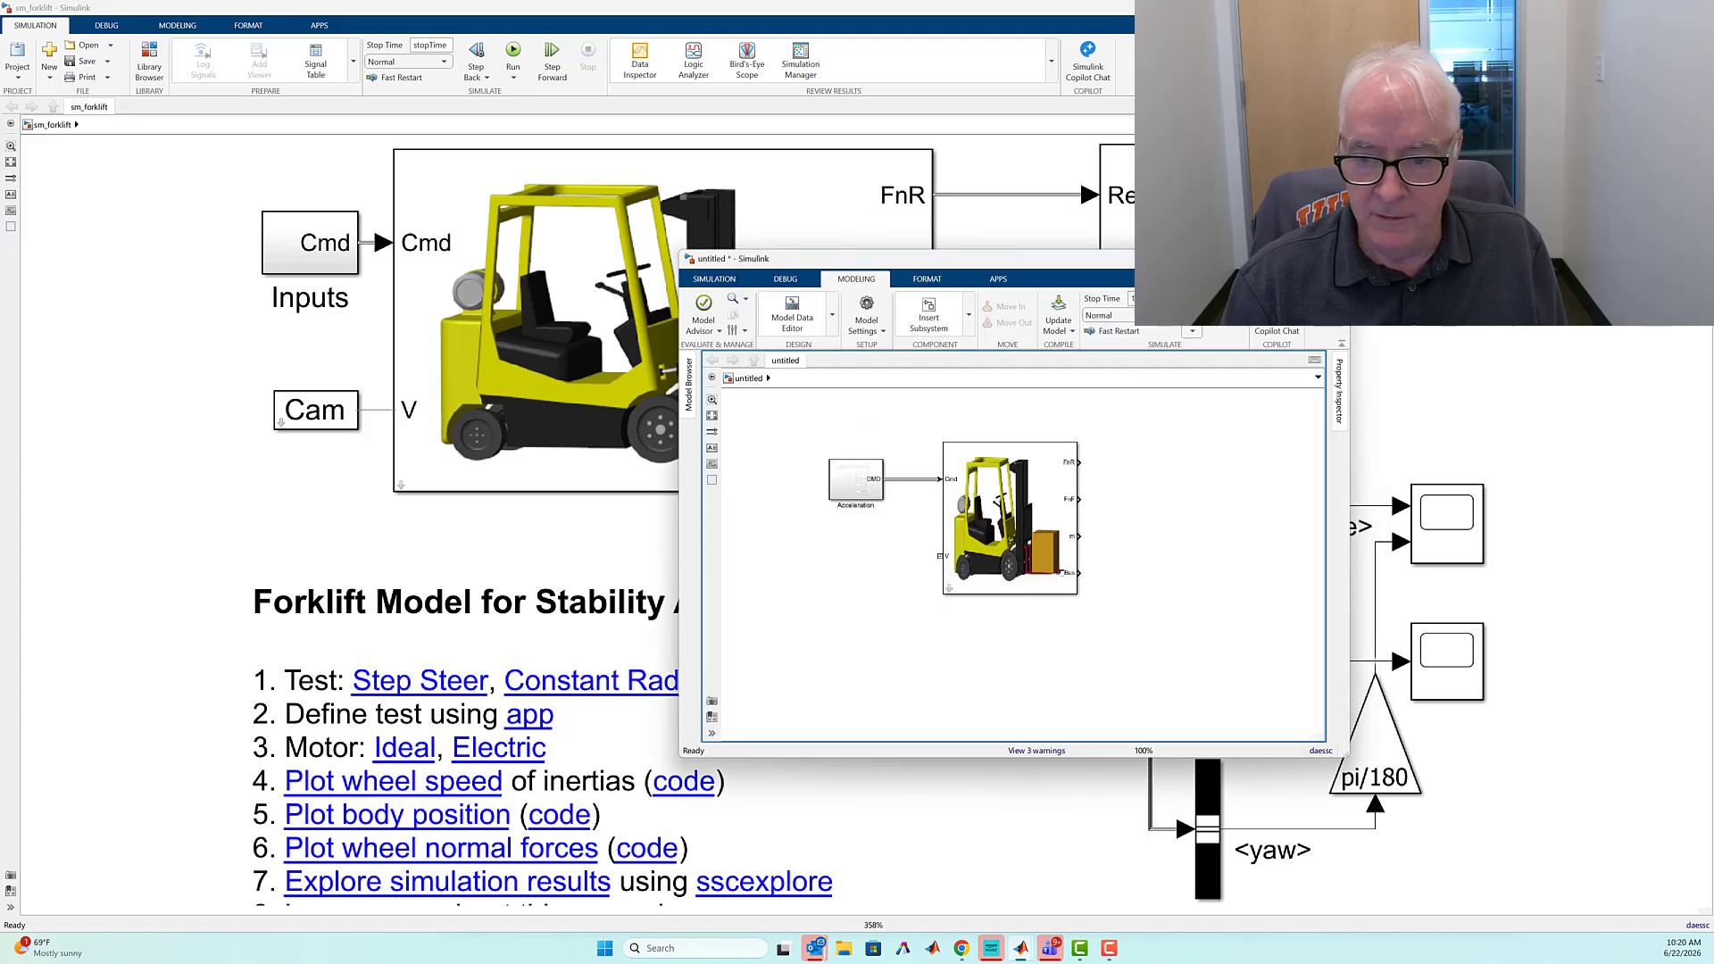
pyautogui.click(1192, 307)
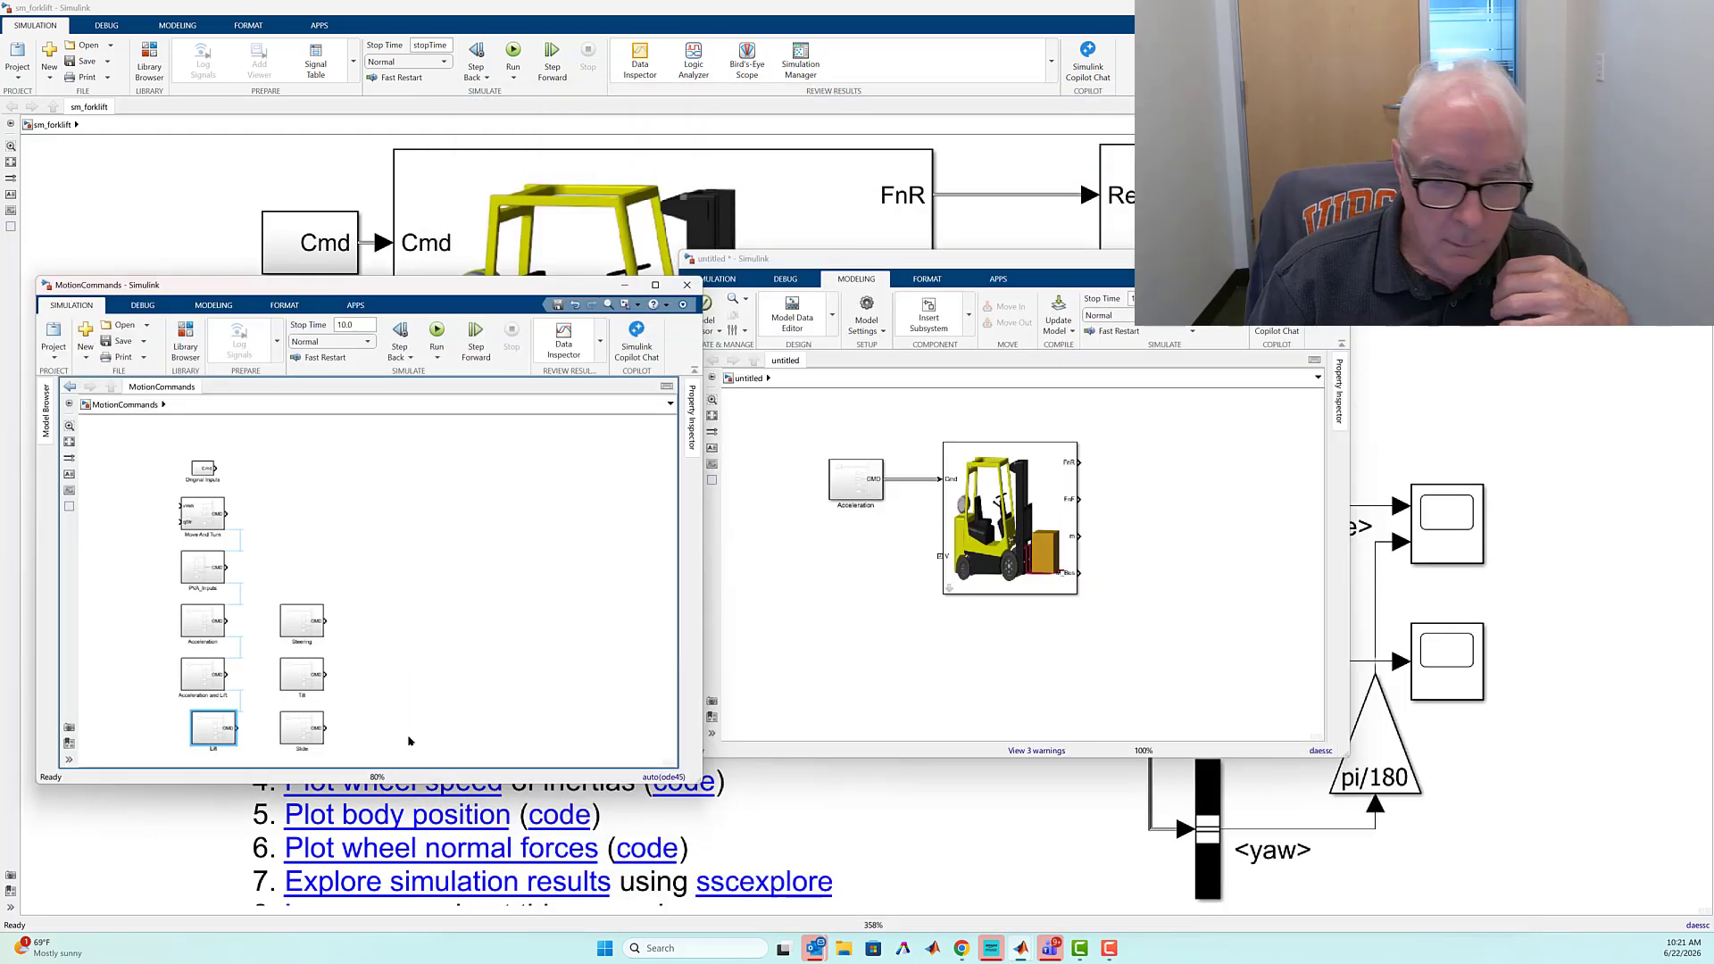
# Copy the Lift block from MotionCommands into the untitled model and connect it to the forklift's Cmd input in place of Acceleration
pyautogui.moveTo(773, 610); pyautogui.dragTo(853, 548)
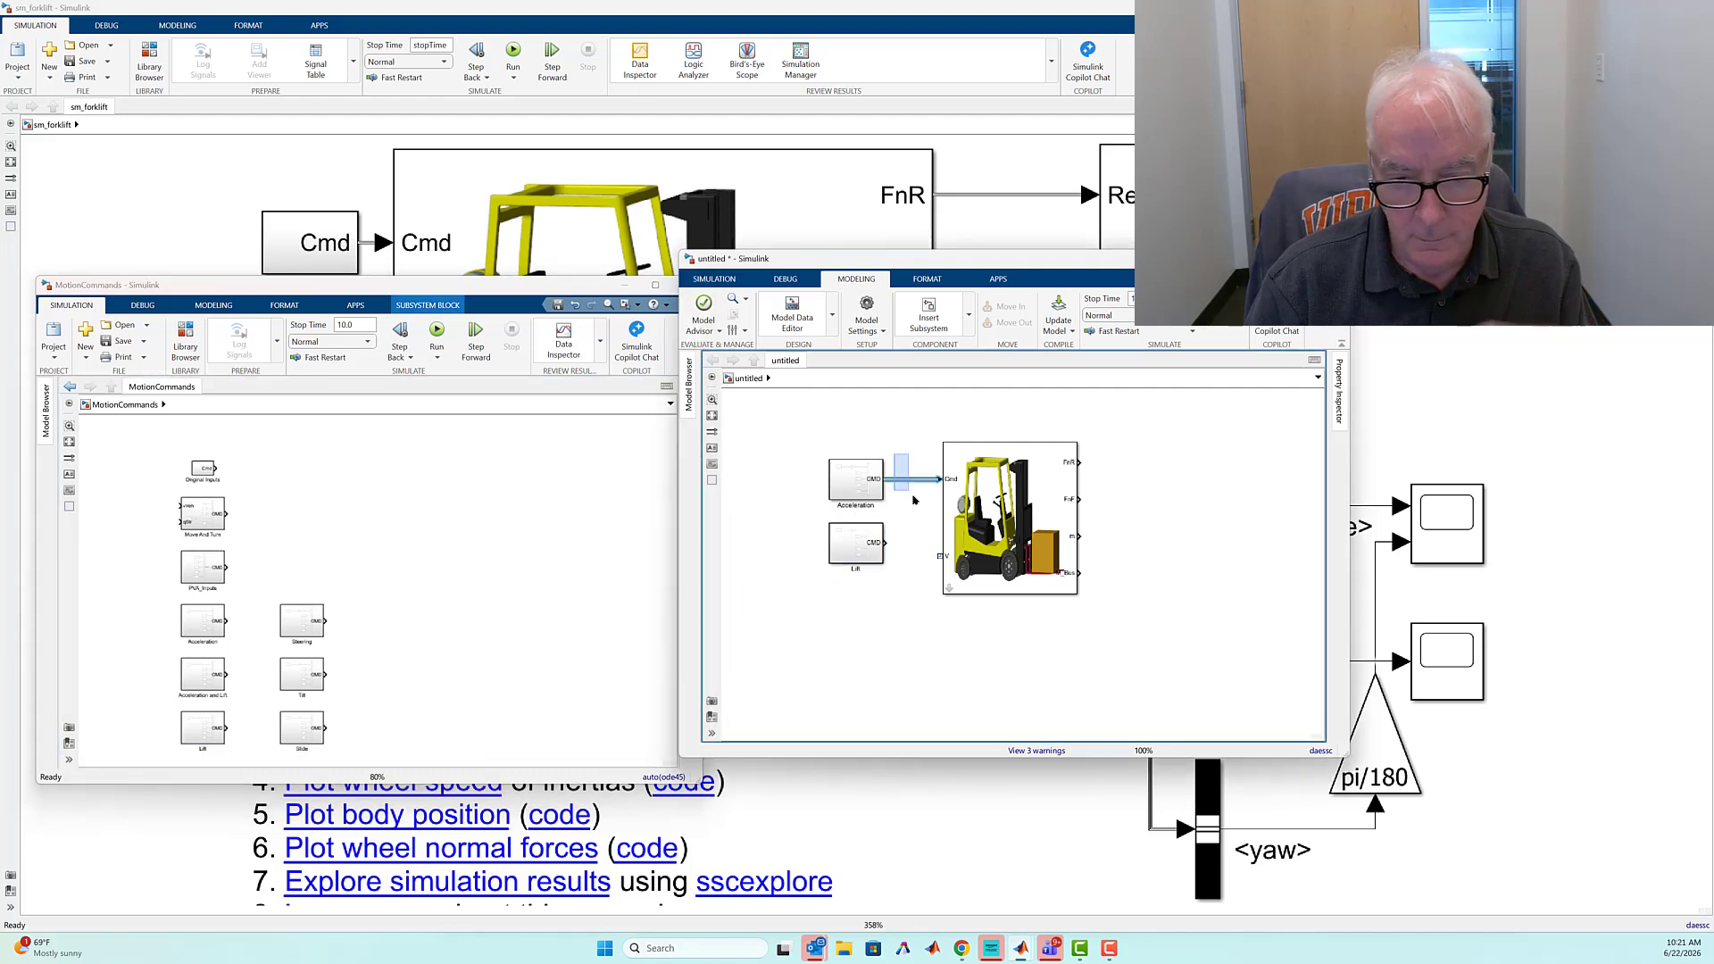
pyautogui.press('Delete')
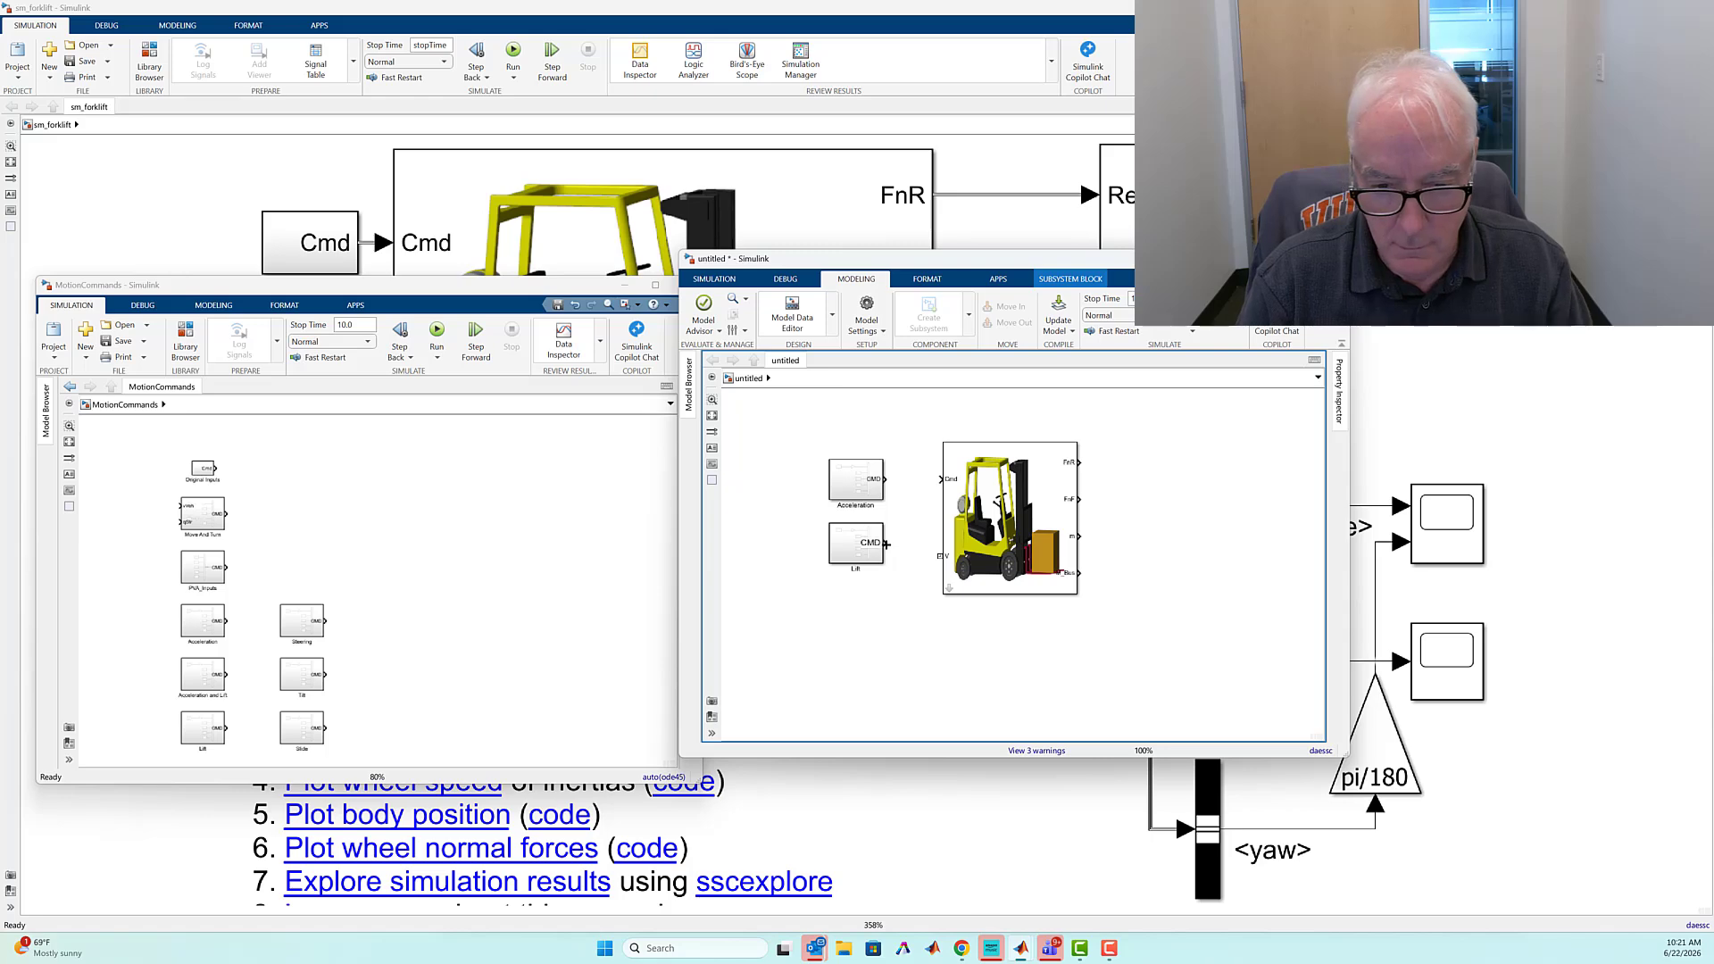
pyautogui.moveTo(956, 474); pyautogui.dragTo(956, 474)
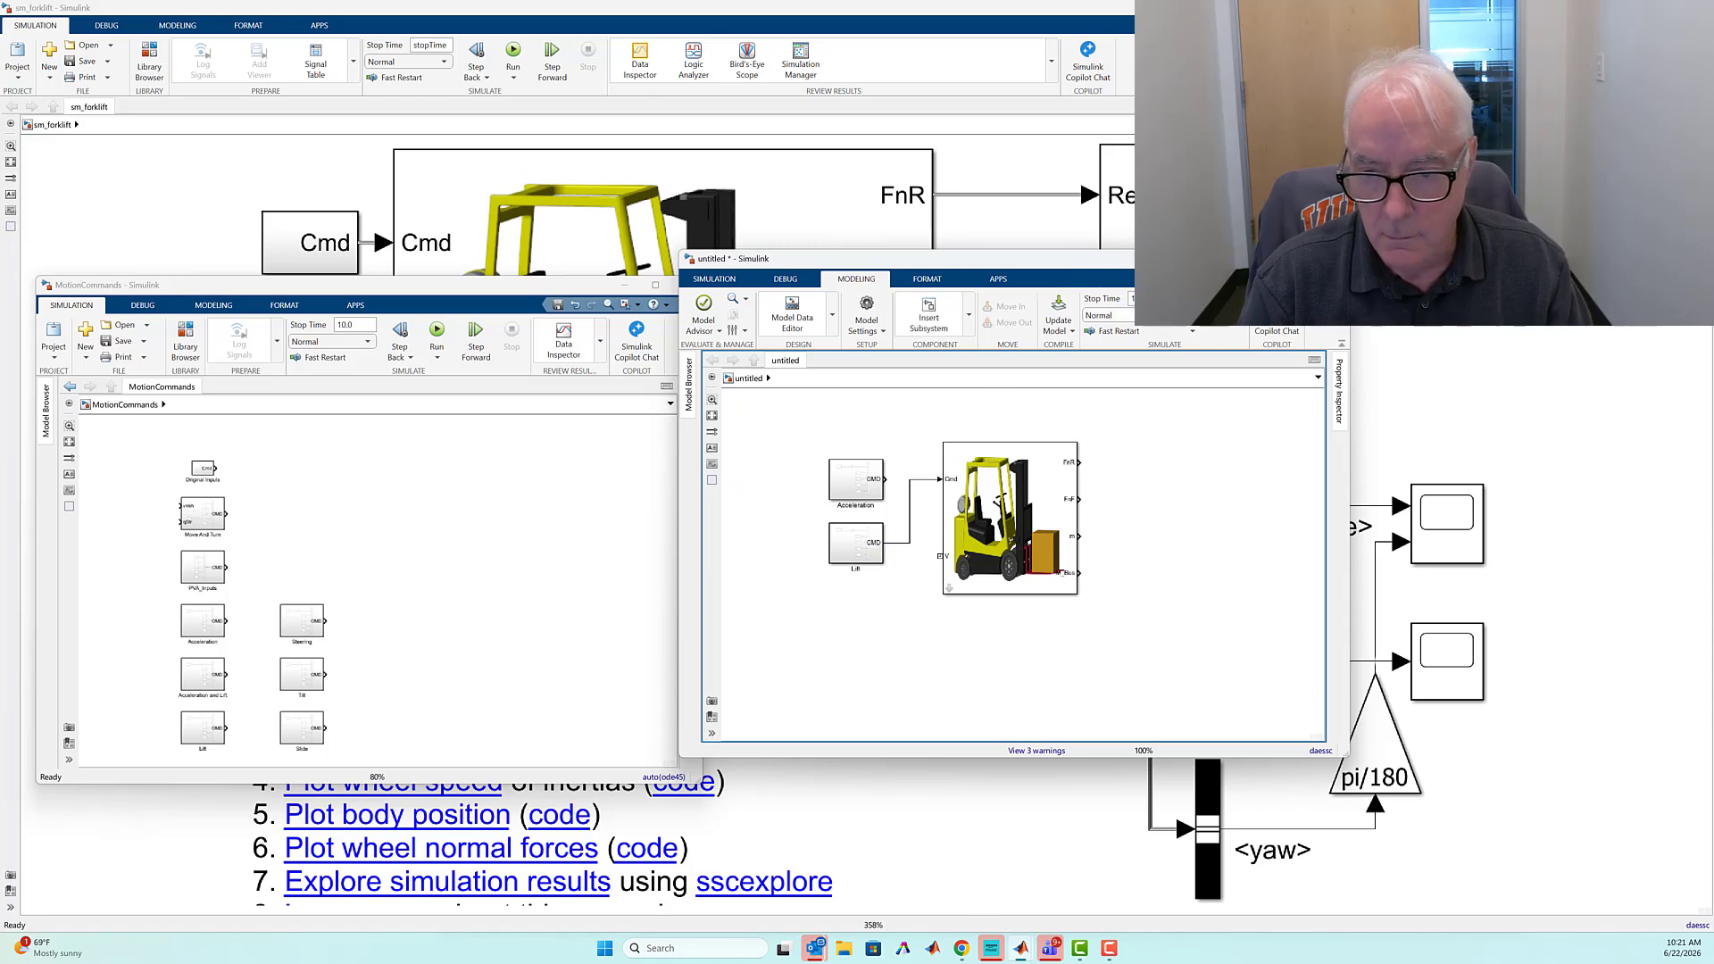
# Simulate the lift command and play back its animation in Multibody Explorer from an angled view
pyautogui.click(1193, 308)
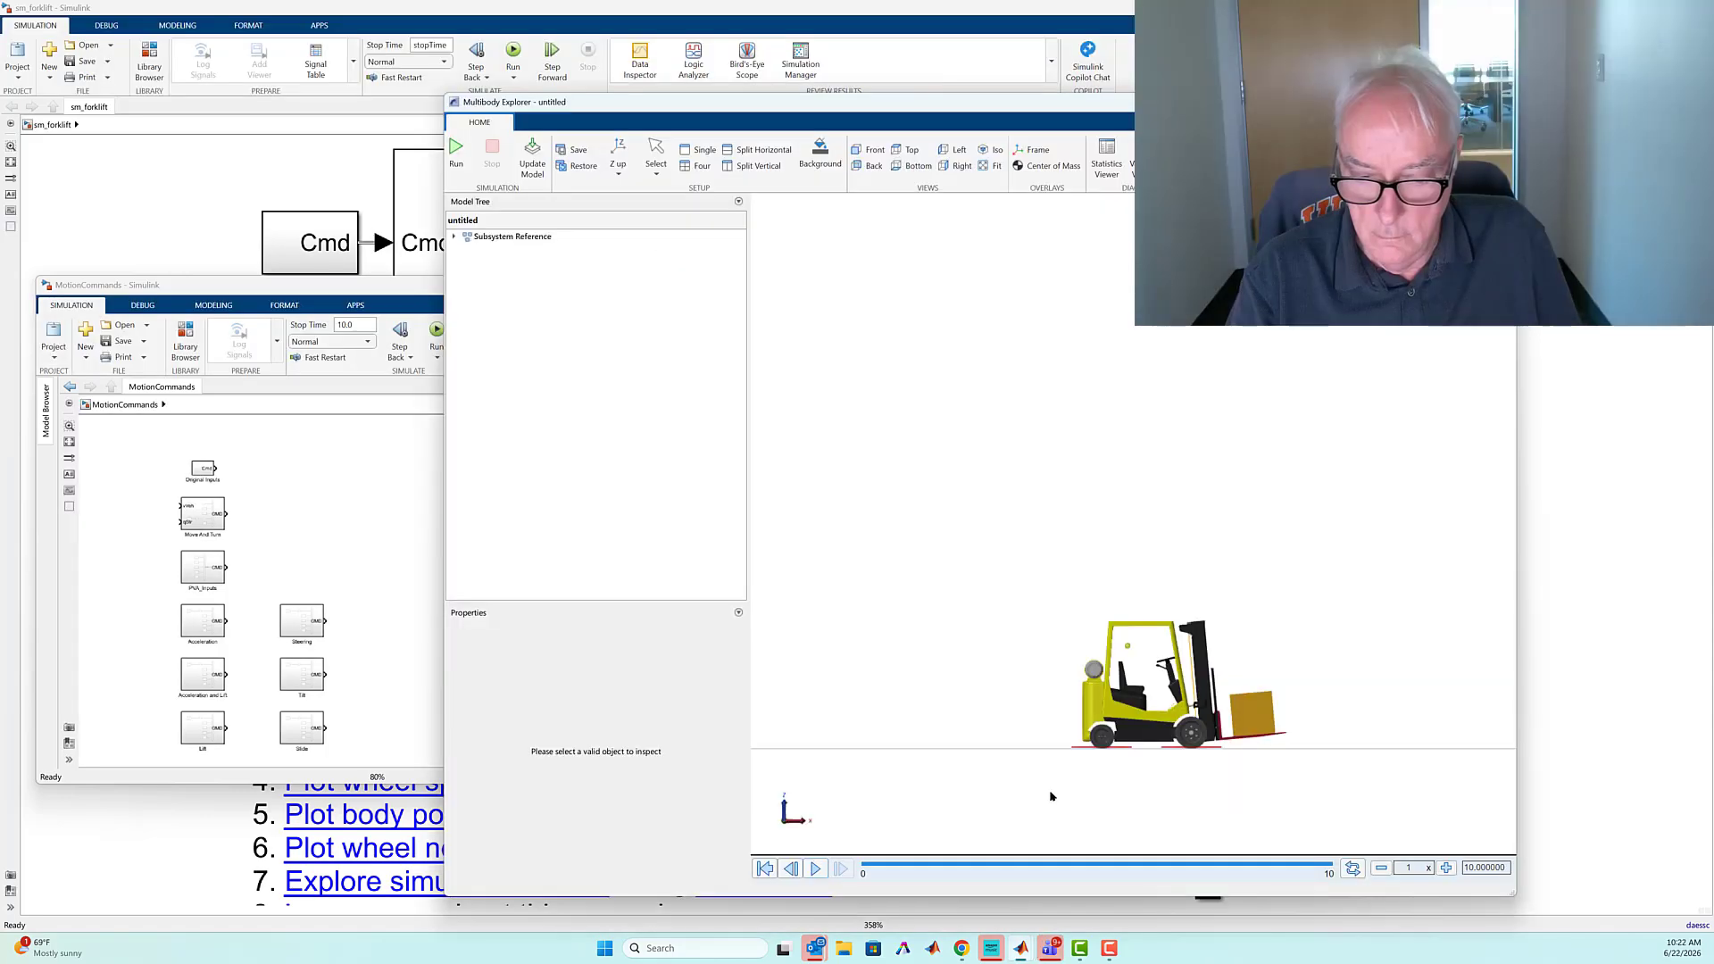
pyautogui.click(817, 871)
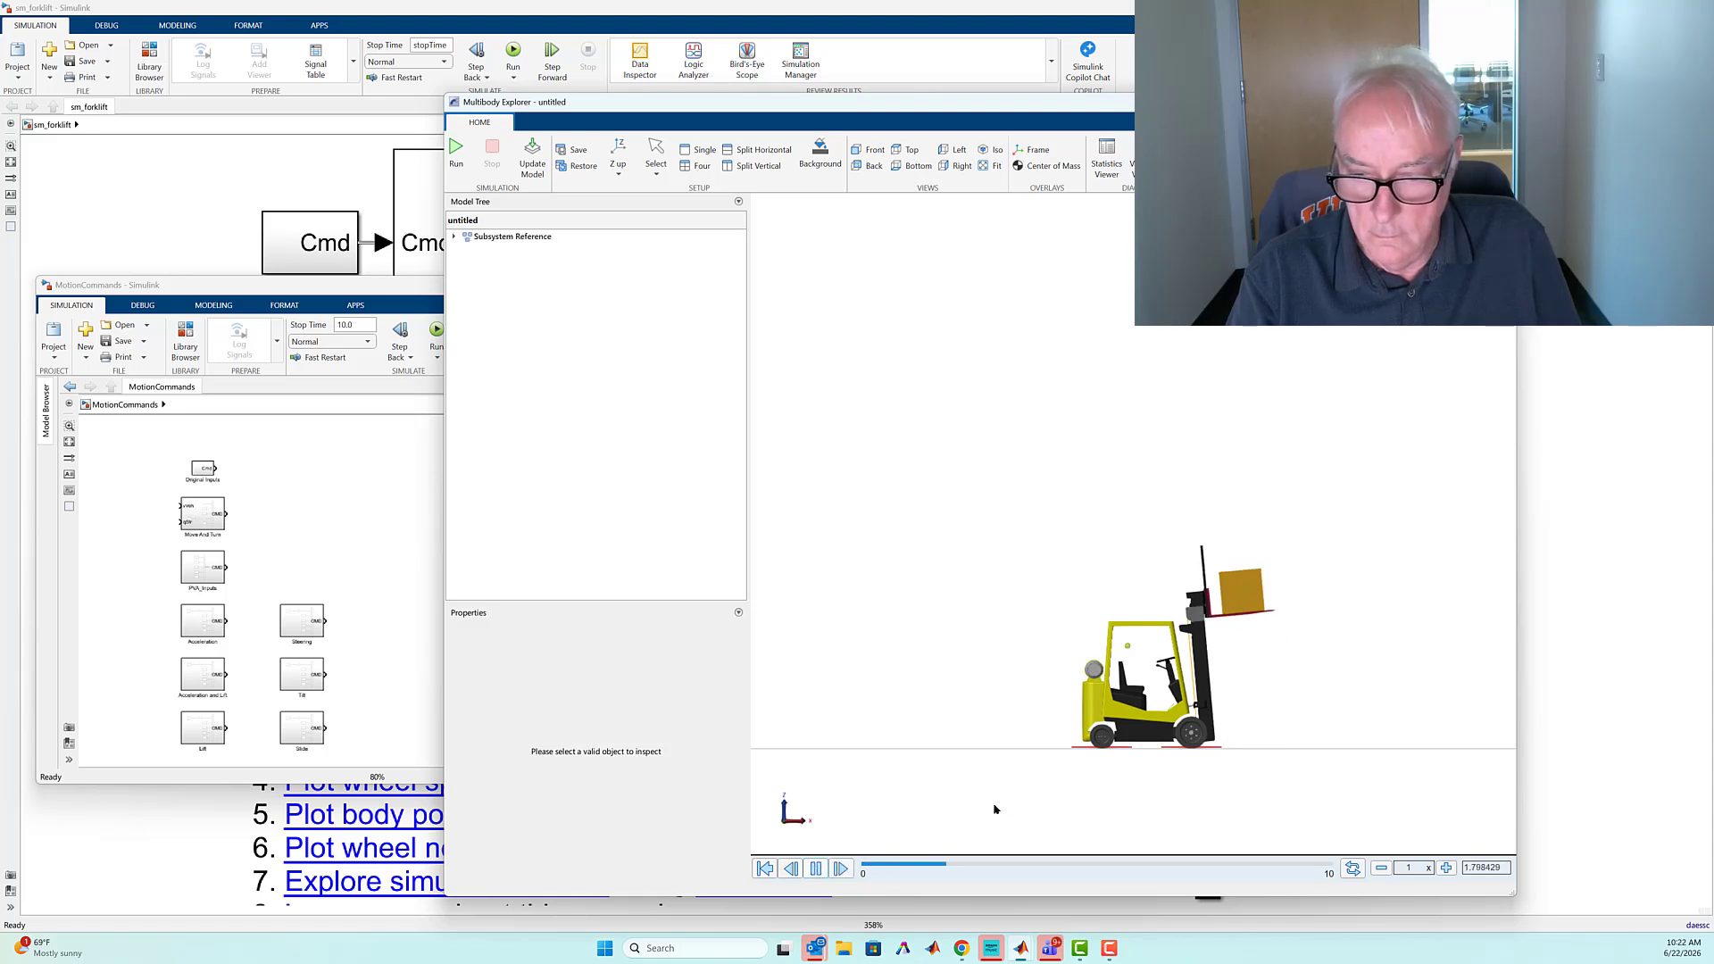
pyautogui.moveTo(1237, 705); pyautogui.dragTo(1197, 727)
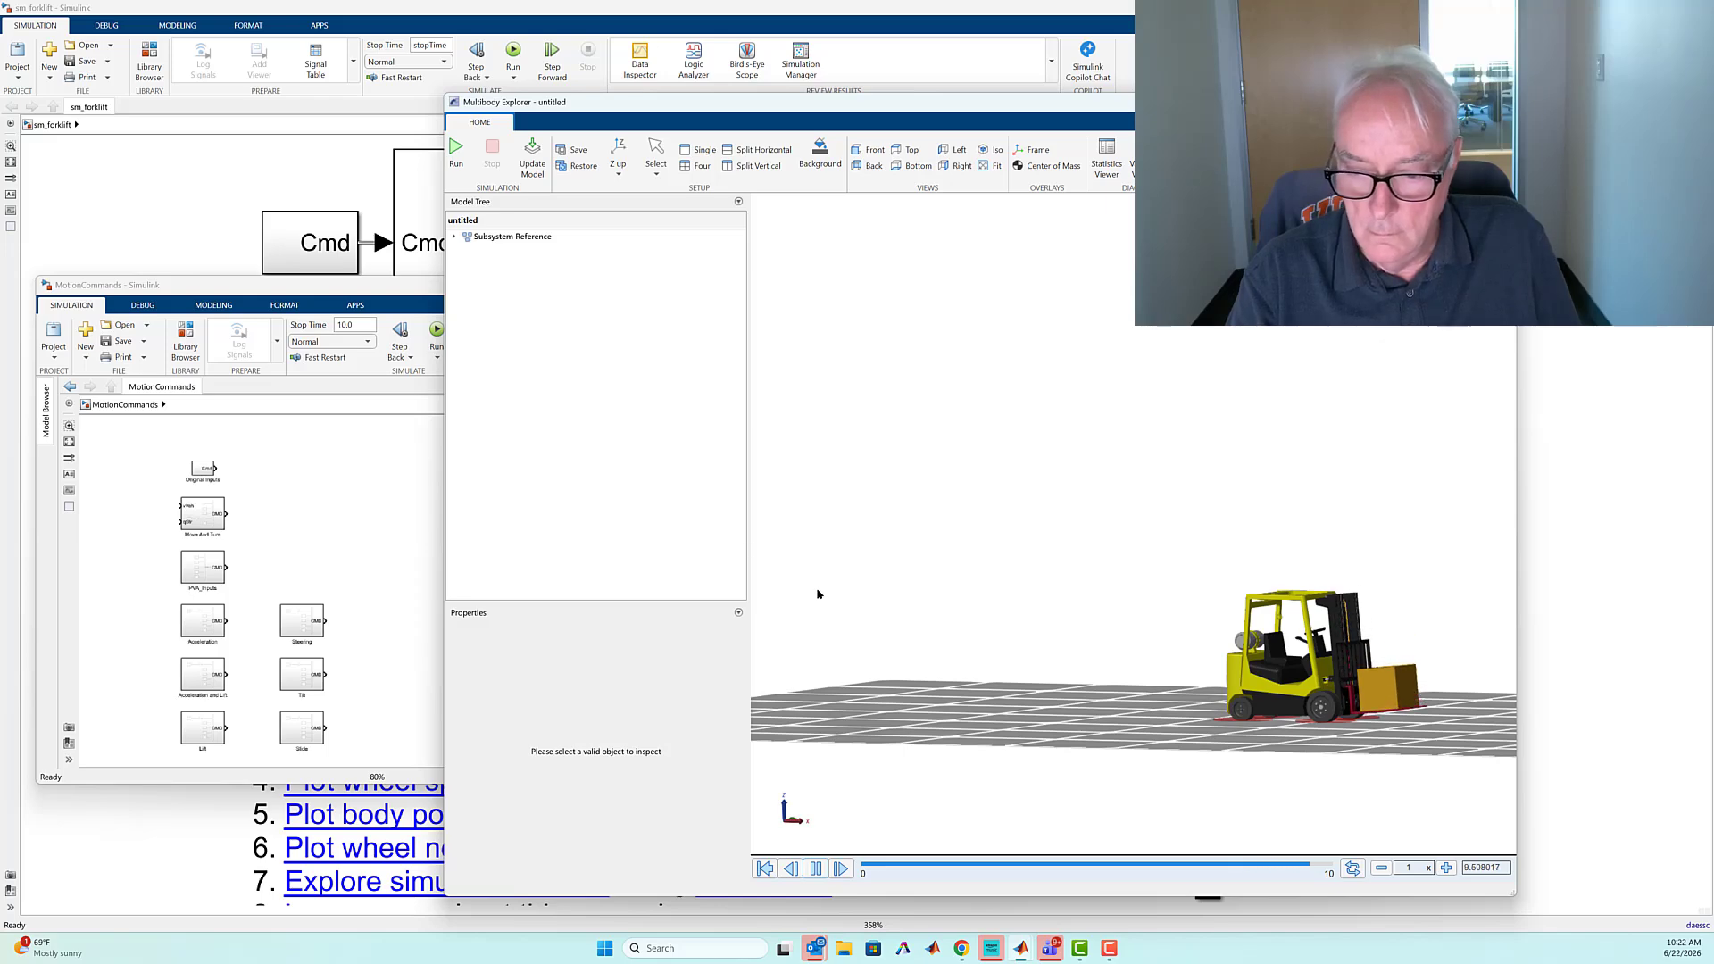
# Copy the Acceleration and Lift block from MotionCommands into the untitled model, connect it to Cmd in place of Lift, and simulate
pyautogui.click(331, 492)
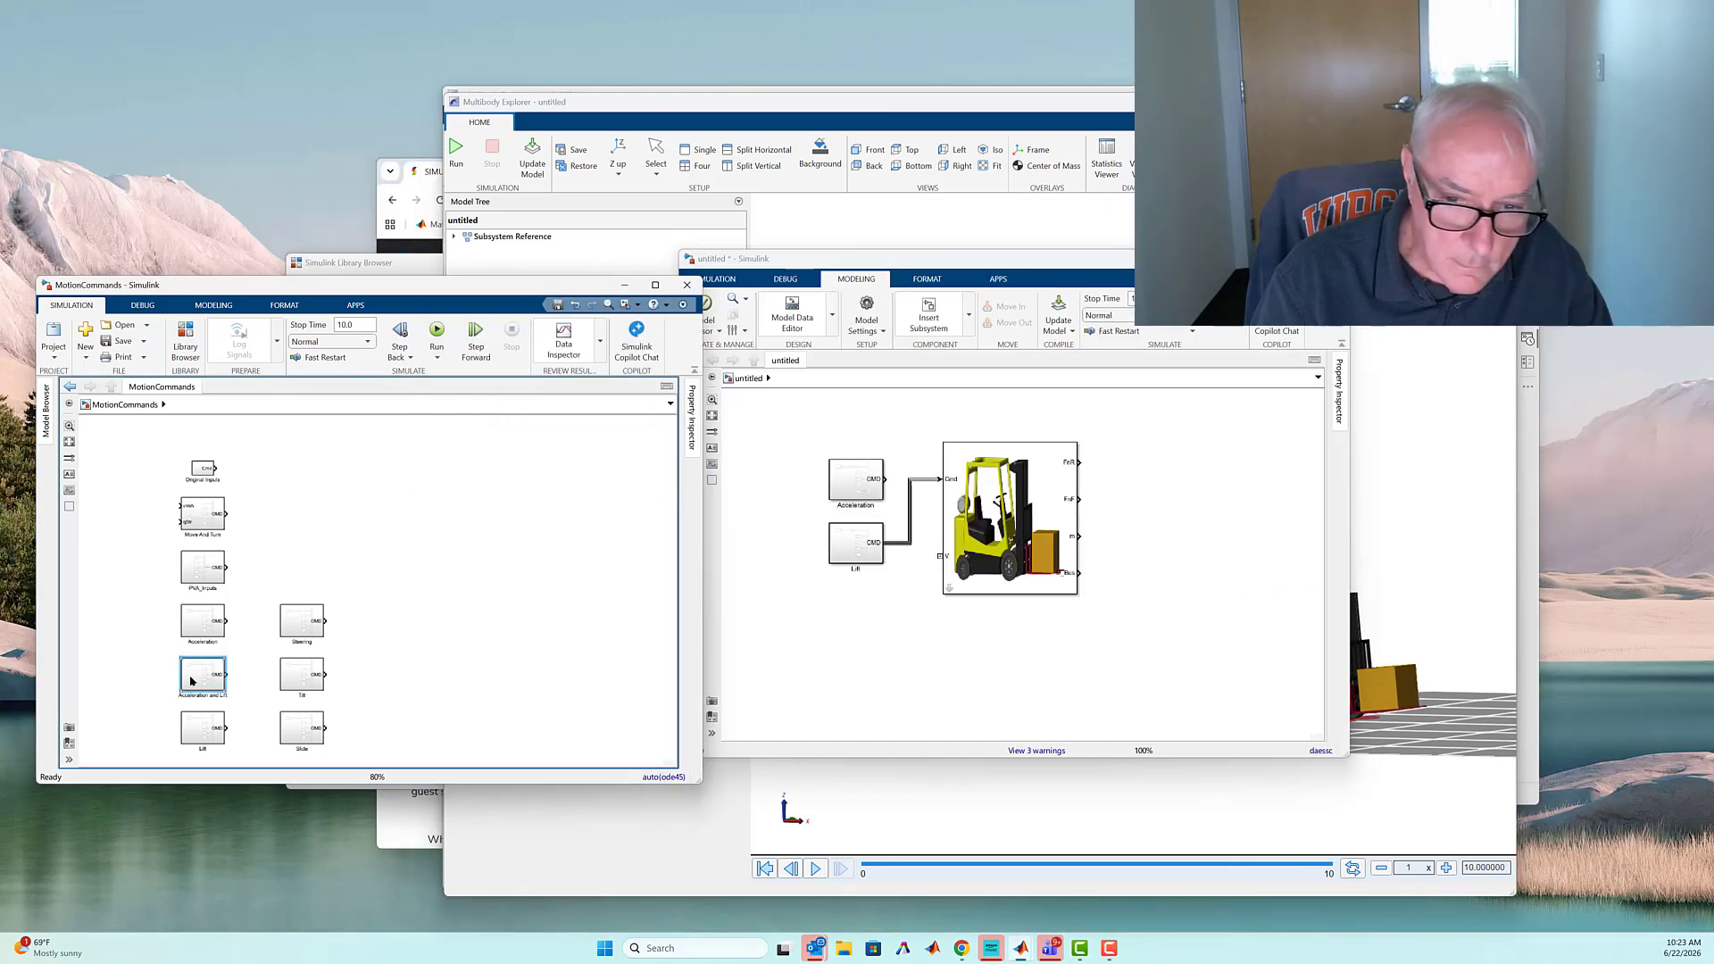
pyautogui.moveTo(196, 678); pyautogui.dragTo(841, 626)
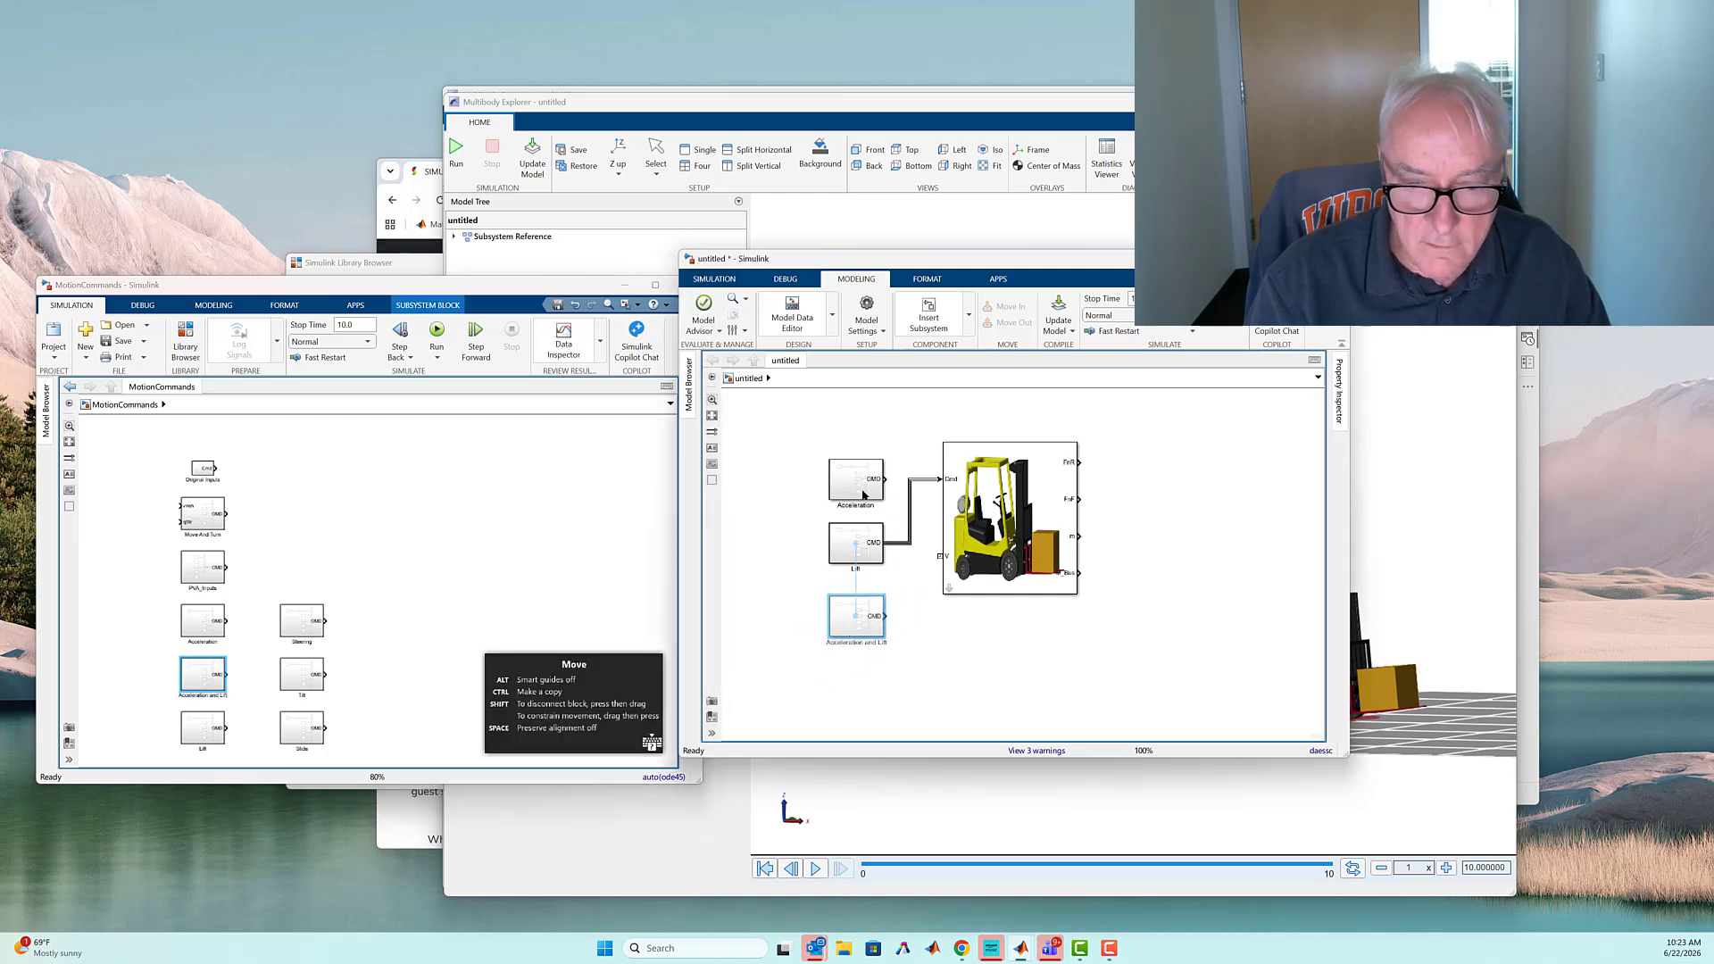
pyautogui.moveTo(902, 497); pyautogui.dragTo(914, 547)
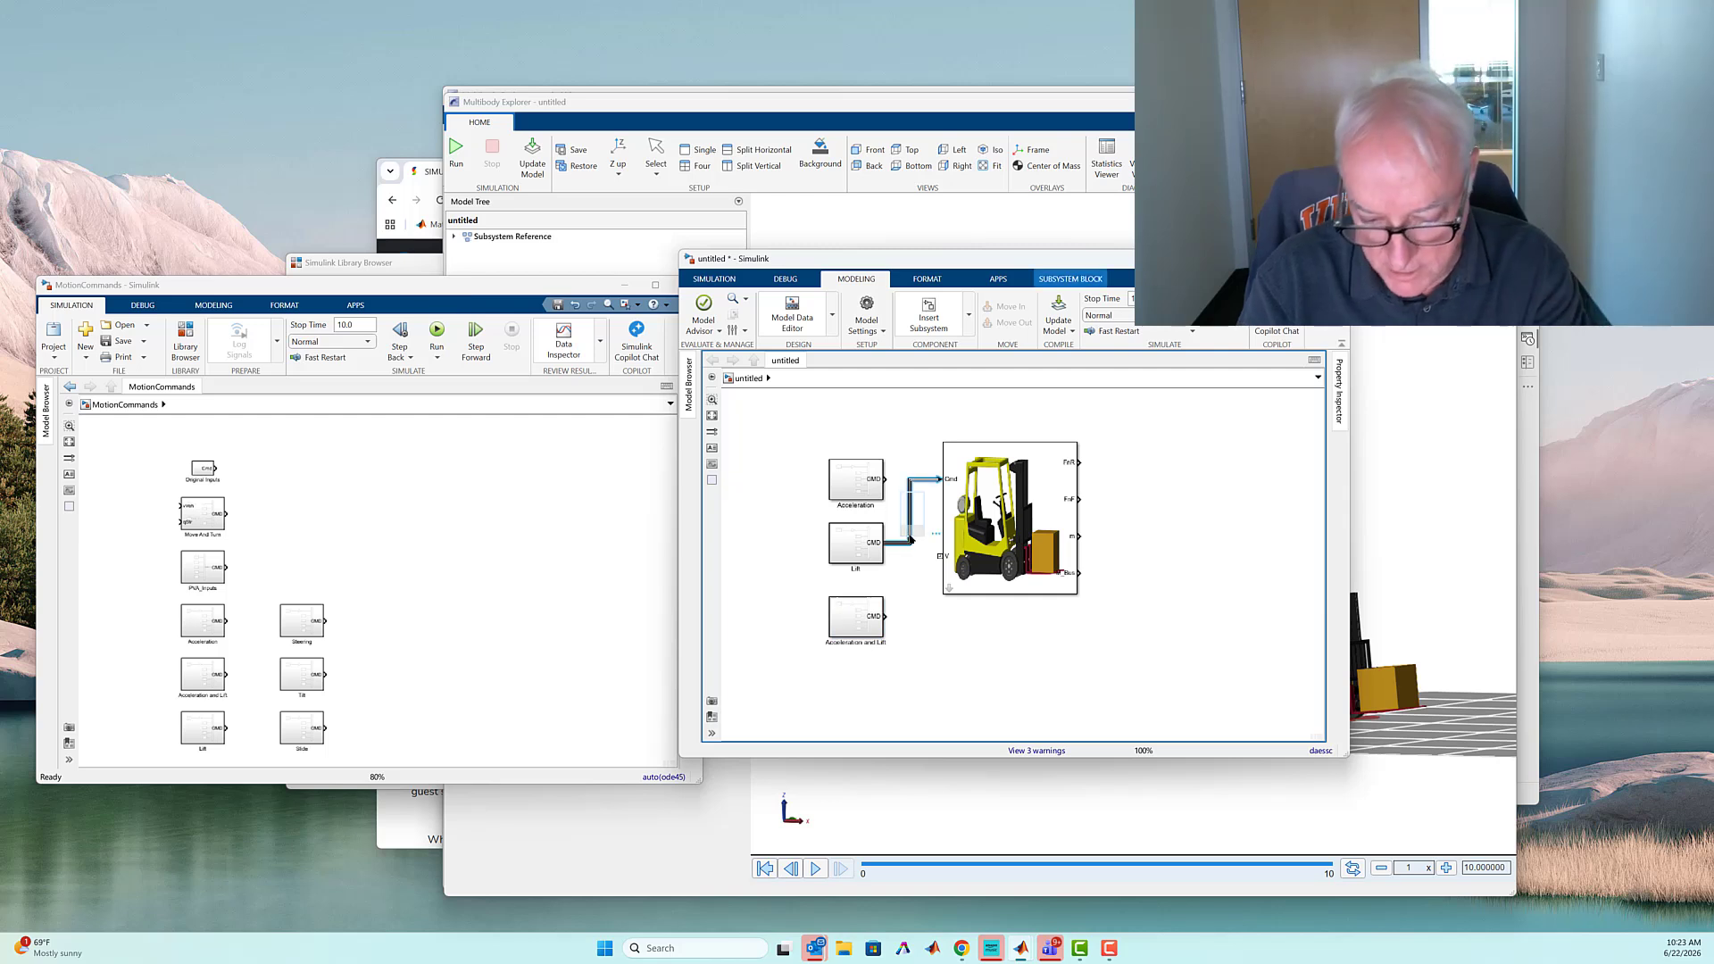
pyautogui.press('Delete')
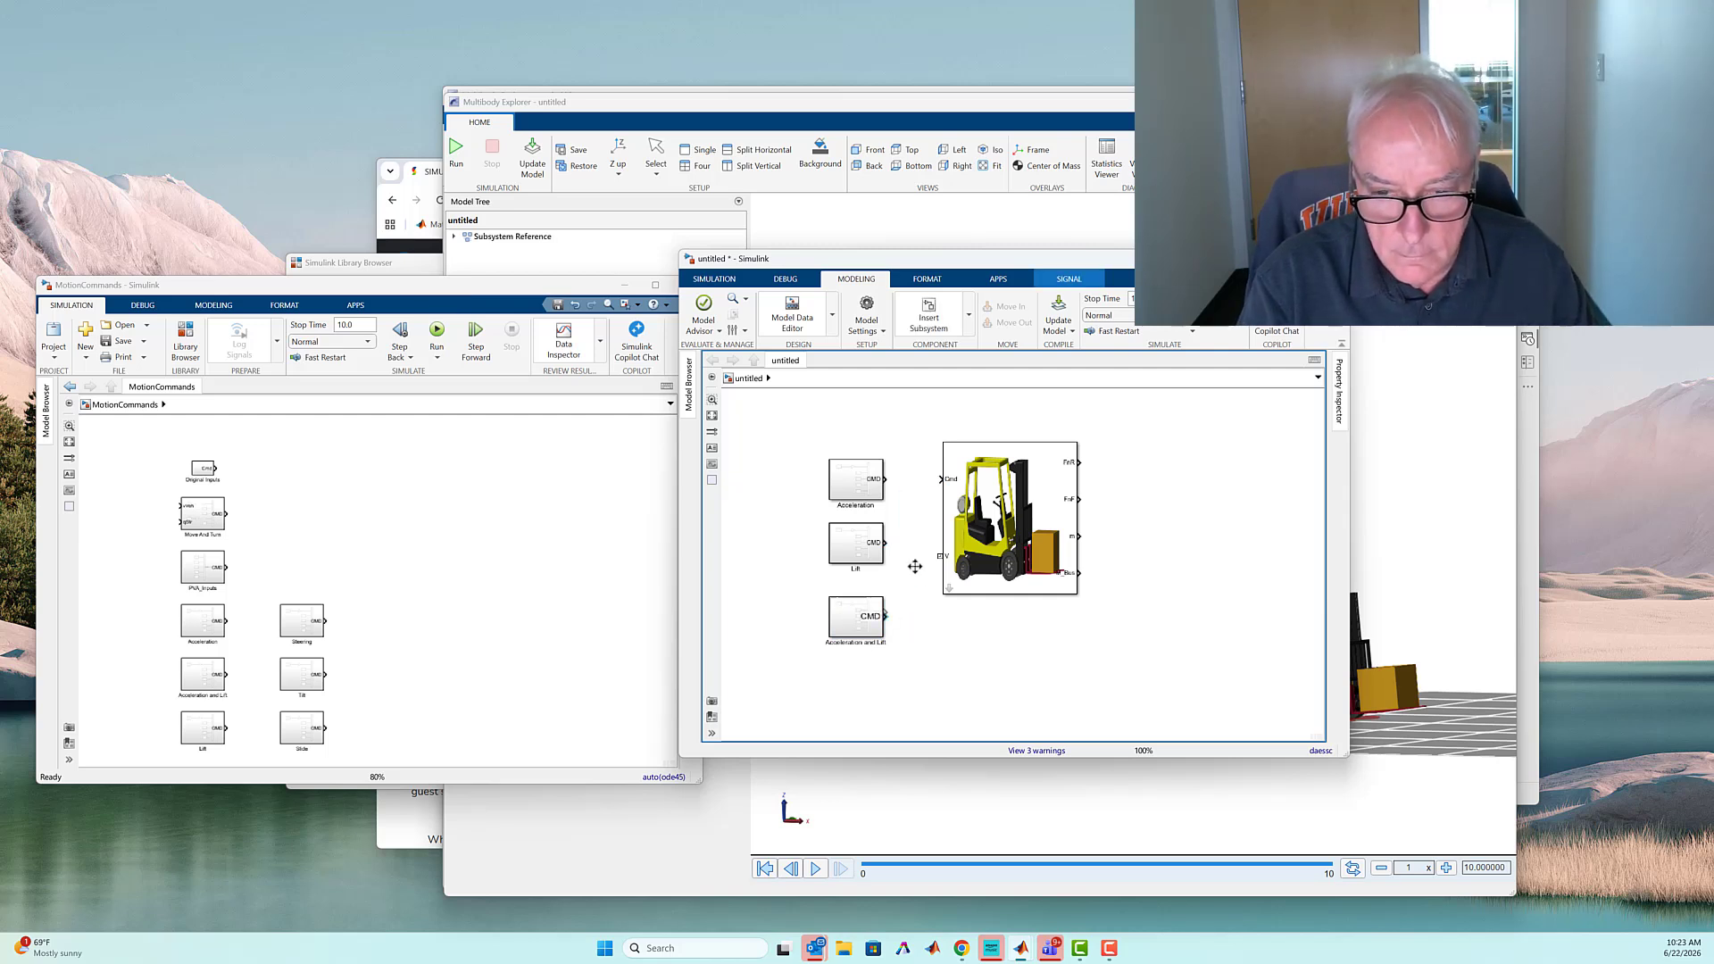
pyautogui.moveTo(885, 616); pyautogui.dragTo(948, 479)
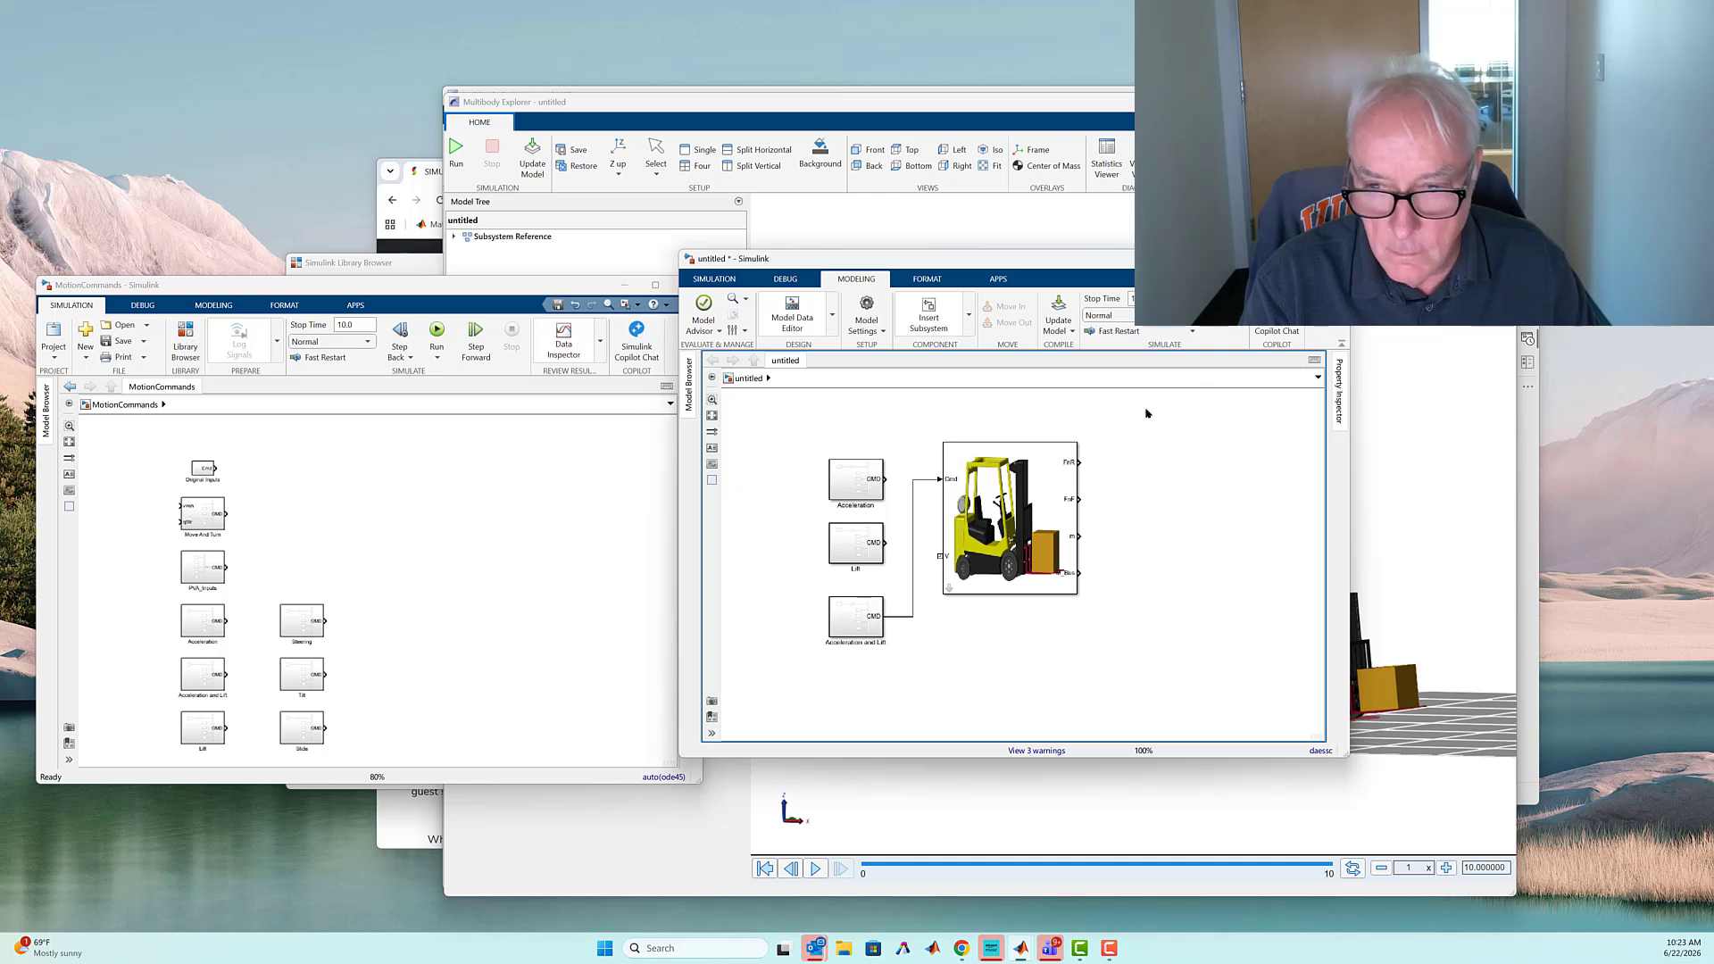
pyautogui.click(1192, 308)
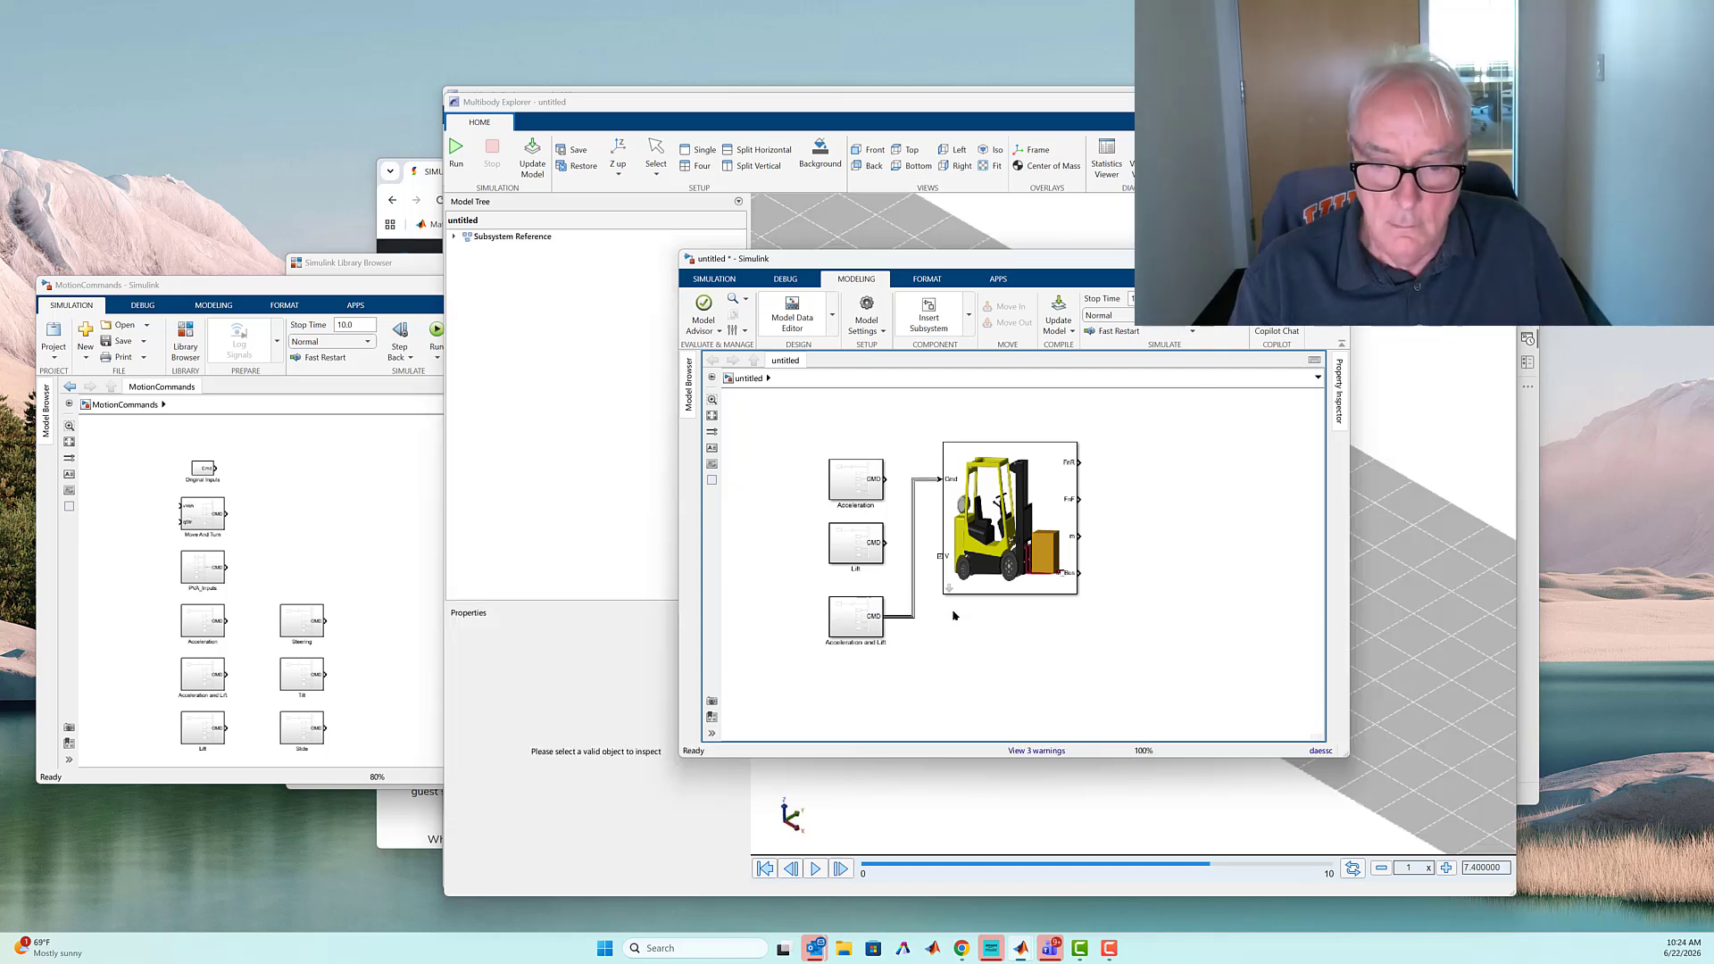
# Look inside the referenced Forklift subsystem in an enlarged window and go down through Mast into the Carriage subsystem
pyautogui.doubleClick(950, 590)
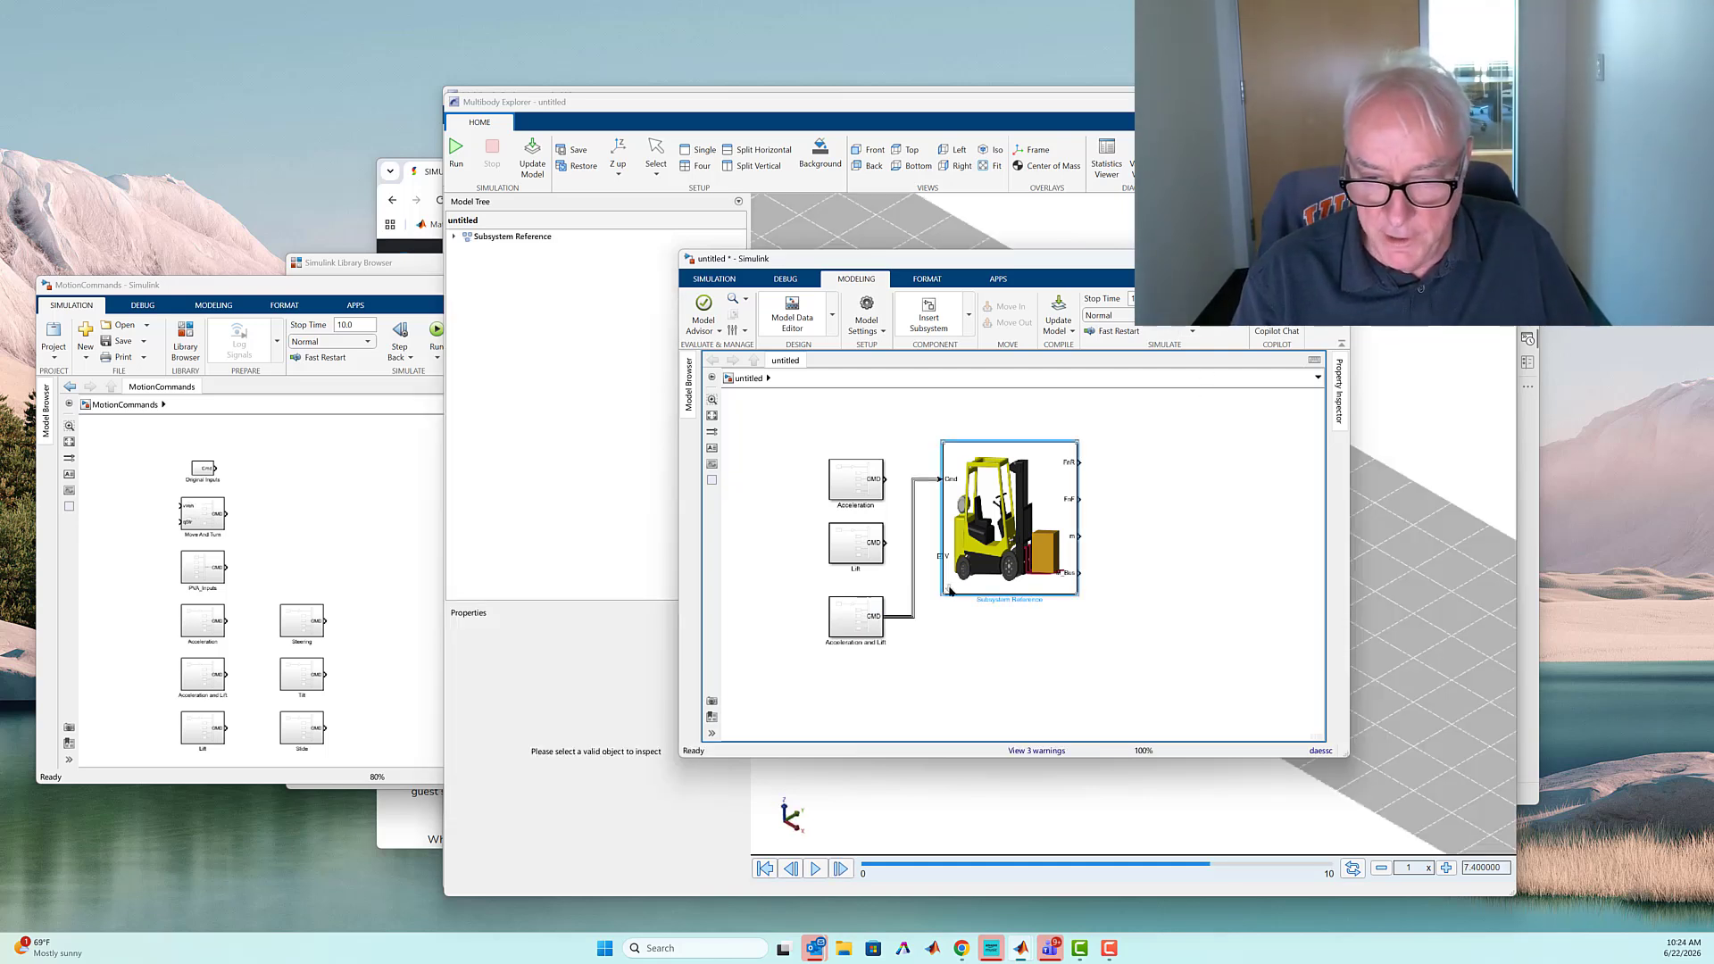
pyautogui.doubleClick(1027, 264)
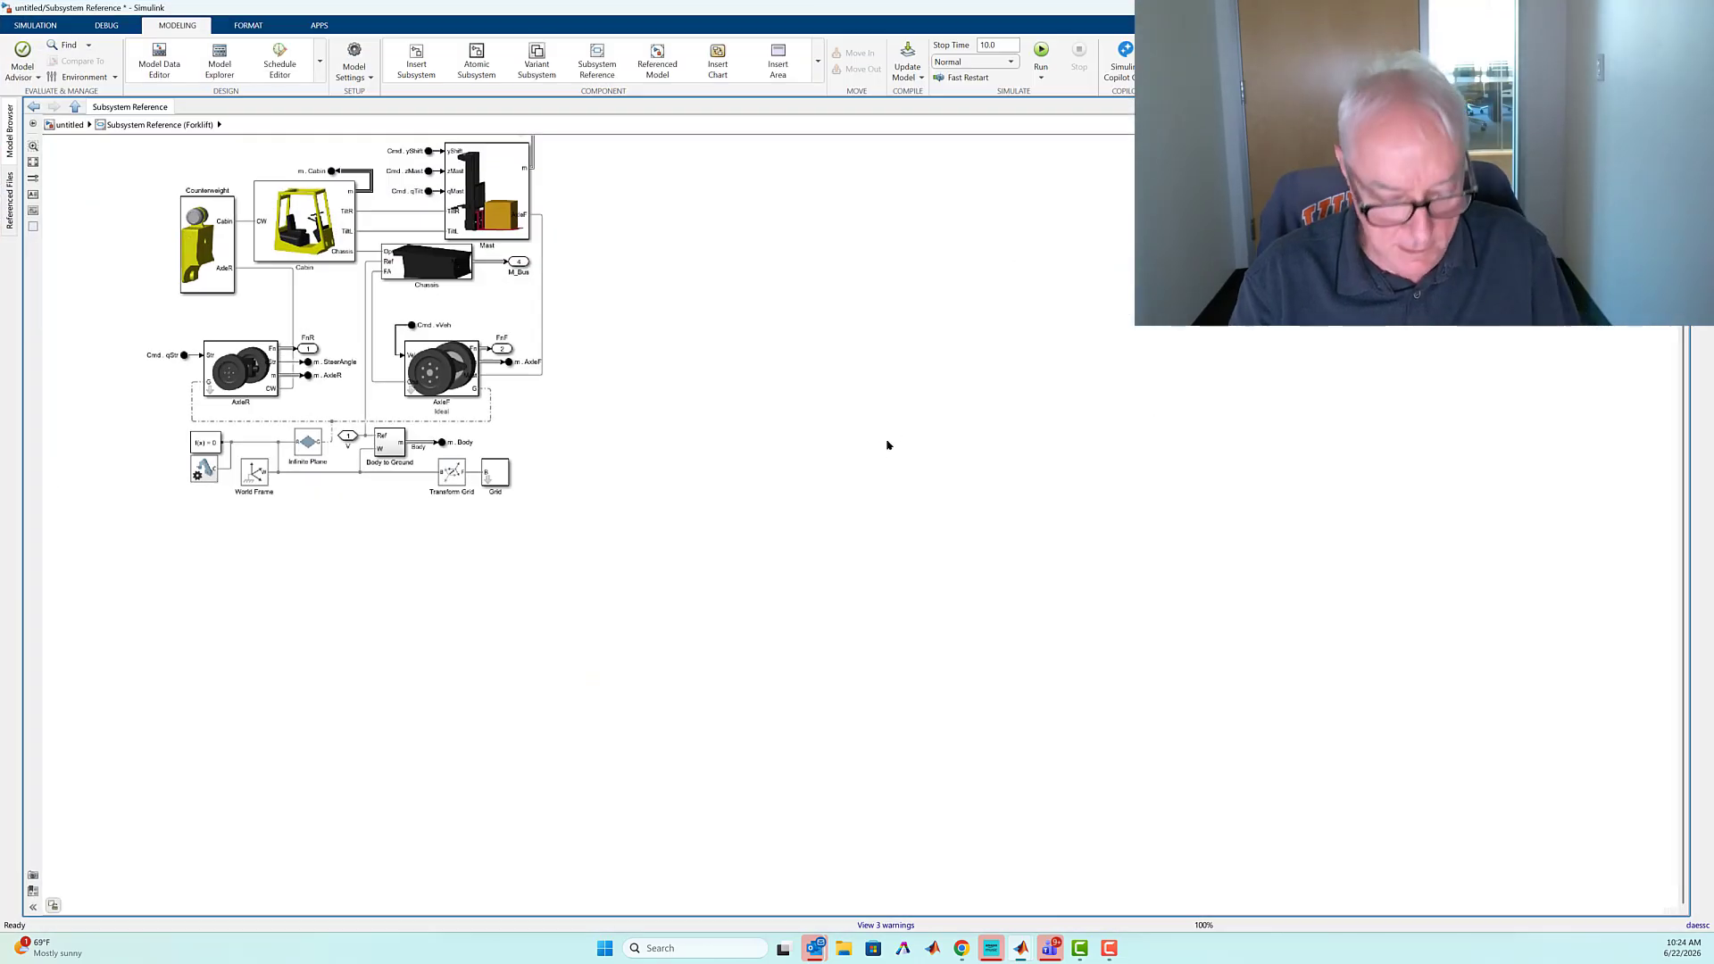
pyautogui.press('space')
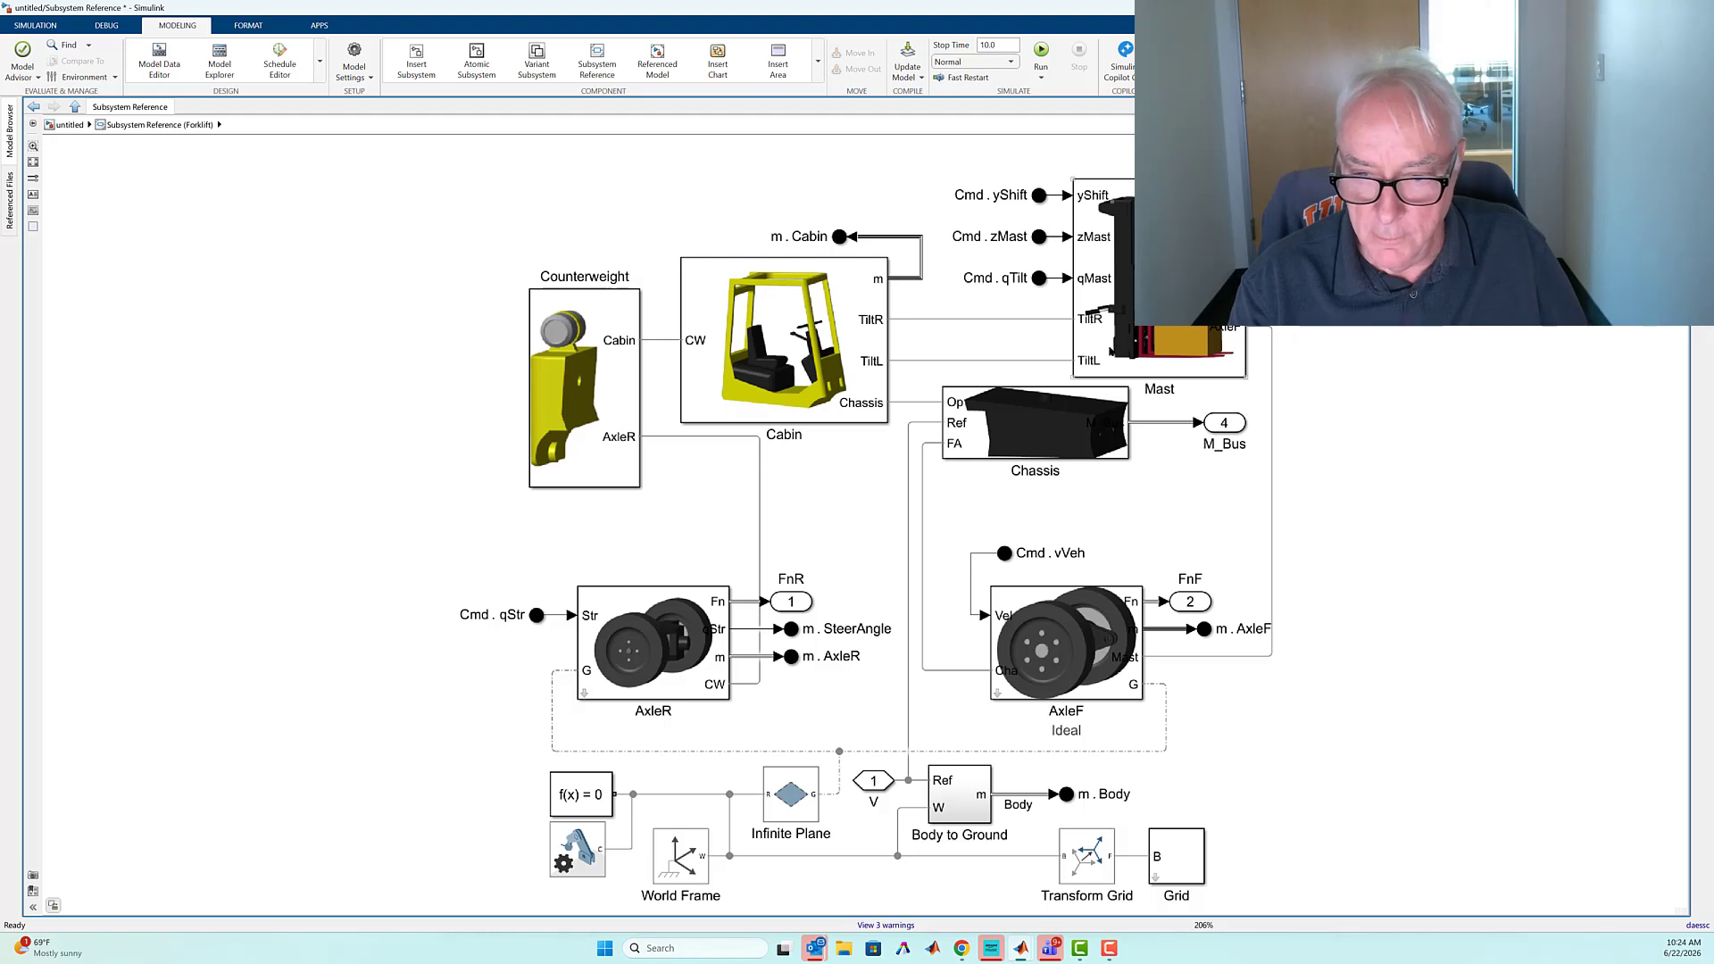
pyautogui.click(1105, 349)
pyautogui.doubleClick(1106, 349)
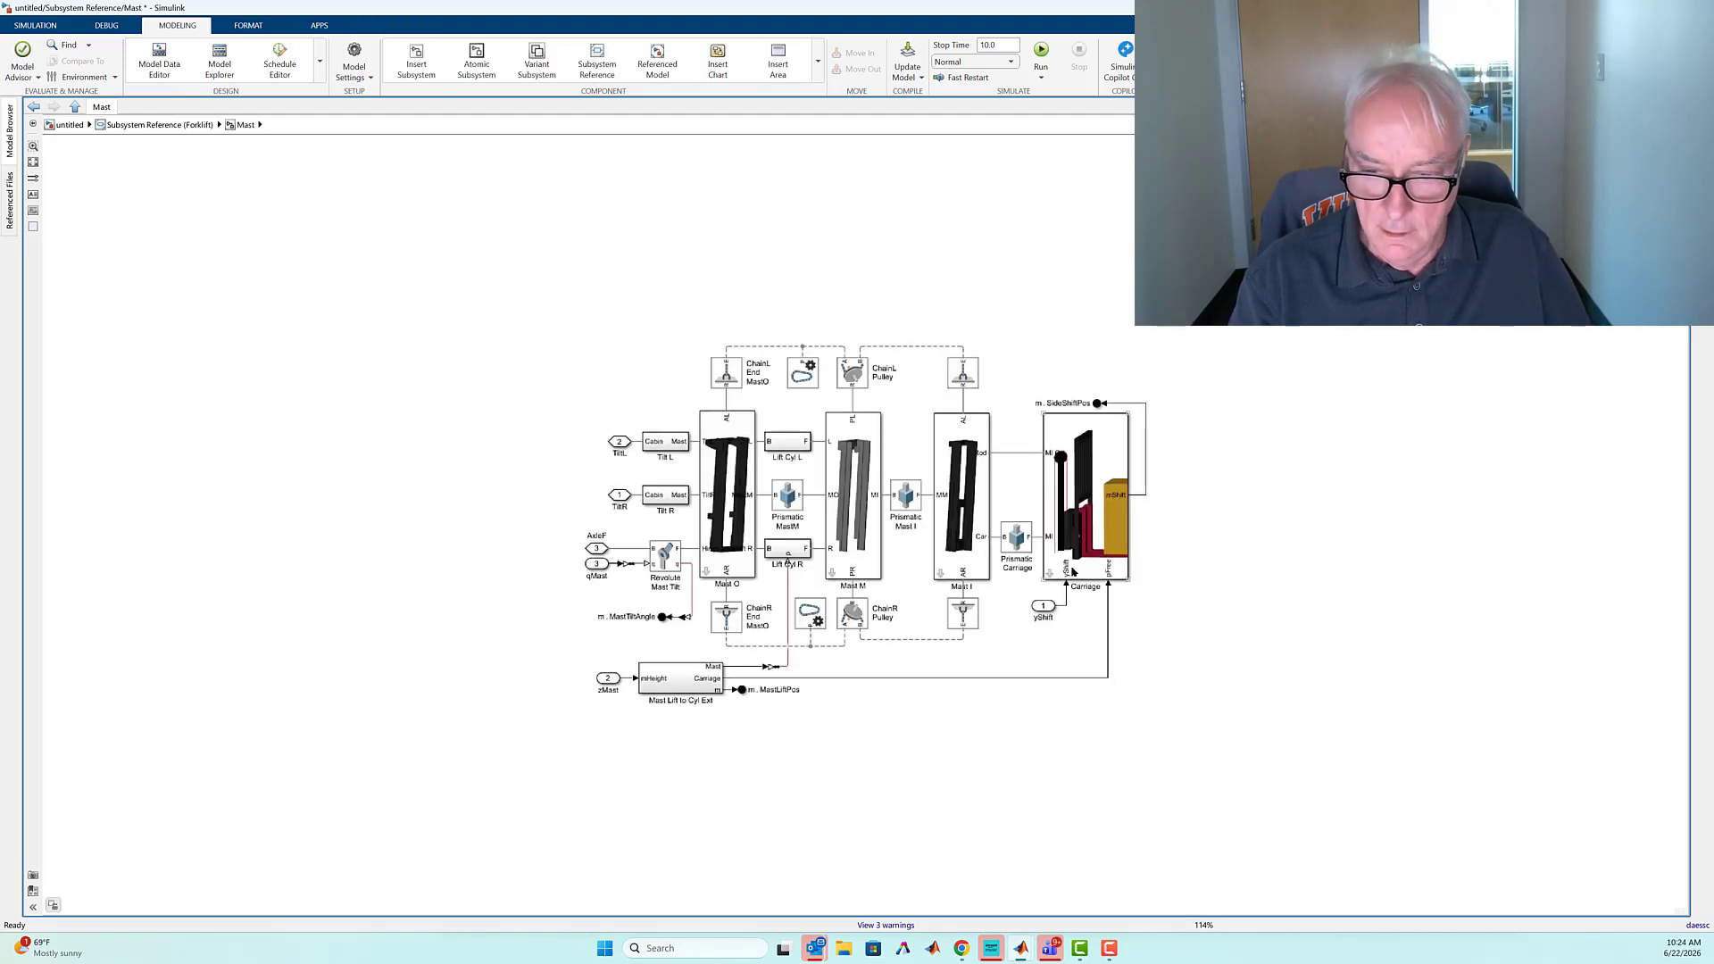
pyautogui.doubleClick(1050, 578)
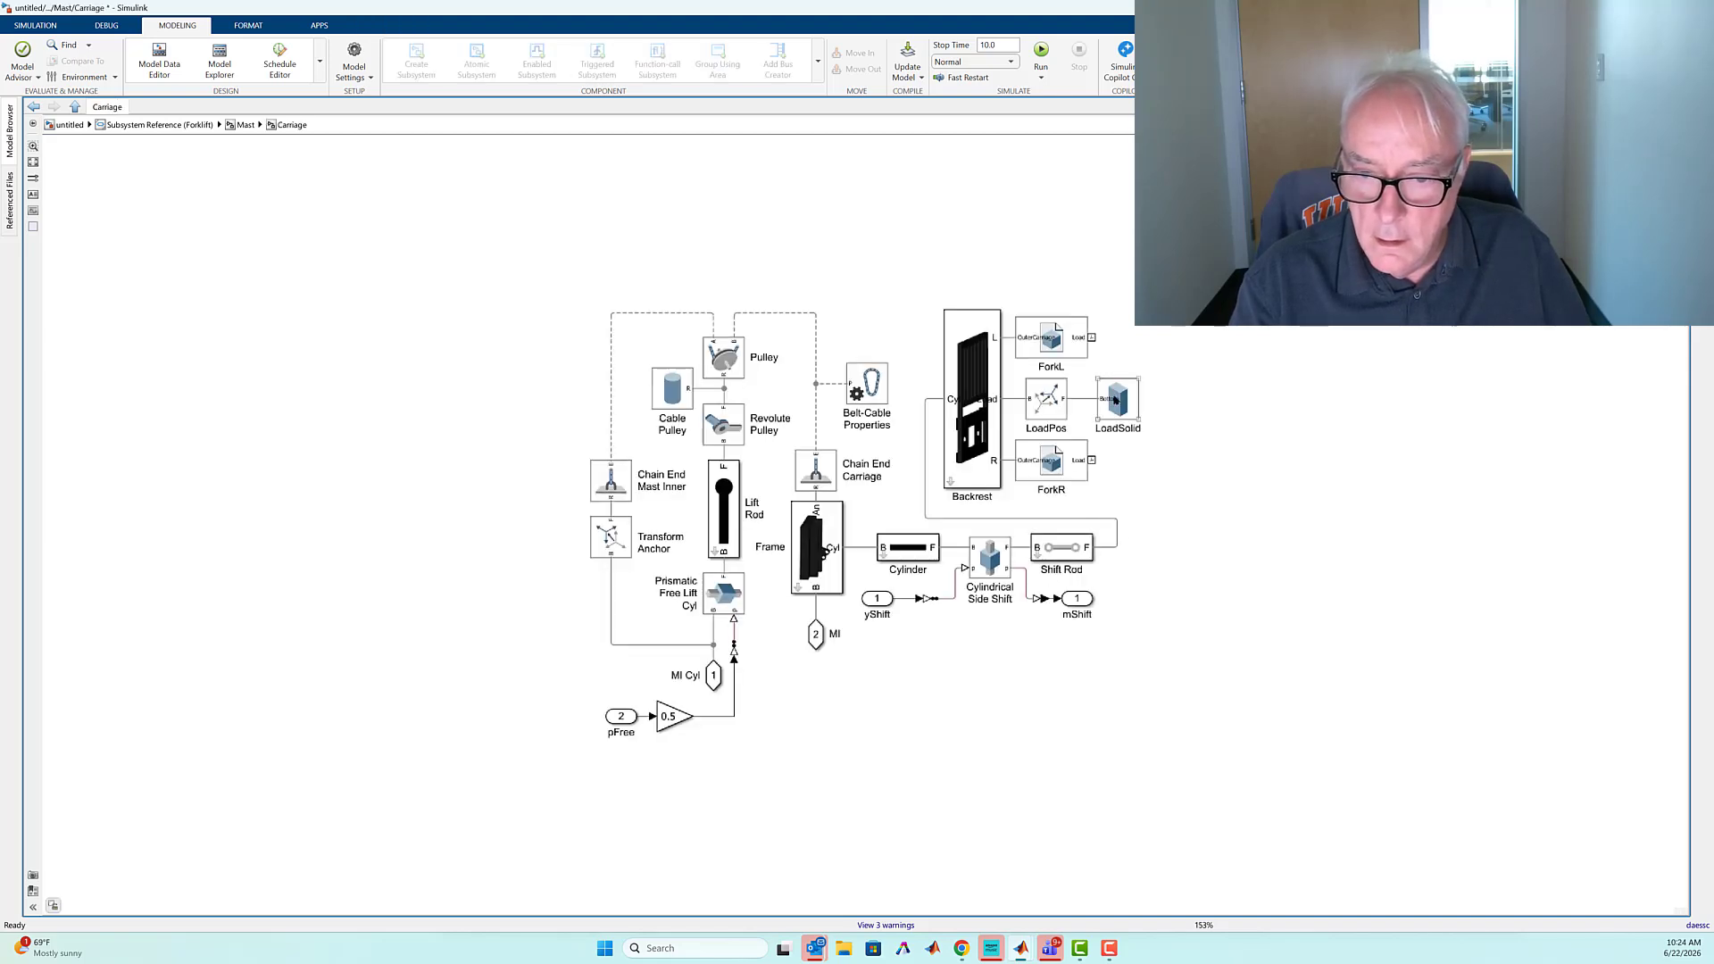
# Examine the LoadSolid block's mass parameter and inertia data, and rerun ForkliftParams.initConditions.load = 3000 in MATLAB
pyautogui.click(1115, 401)
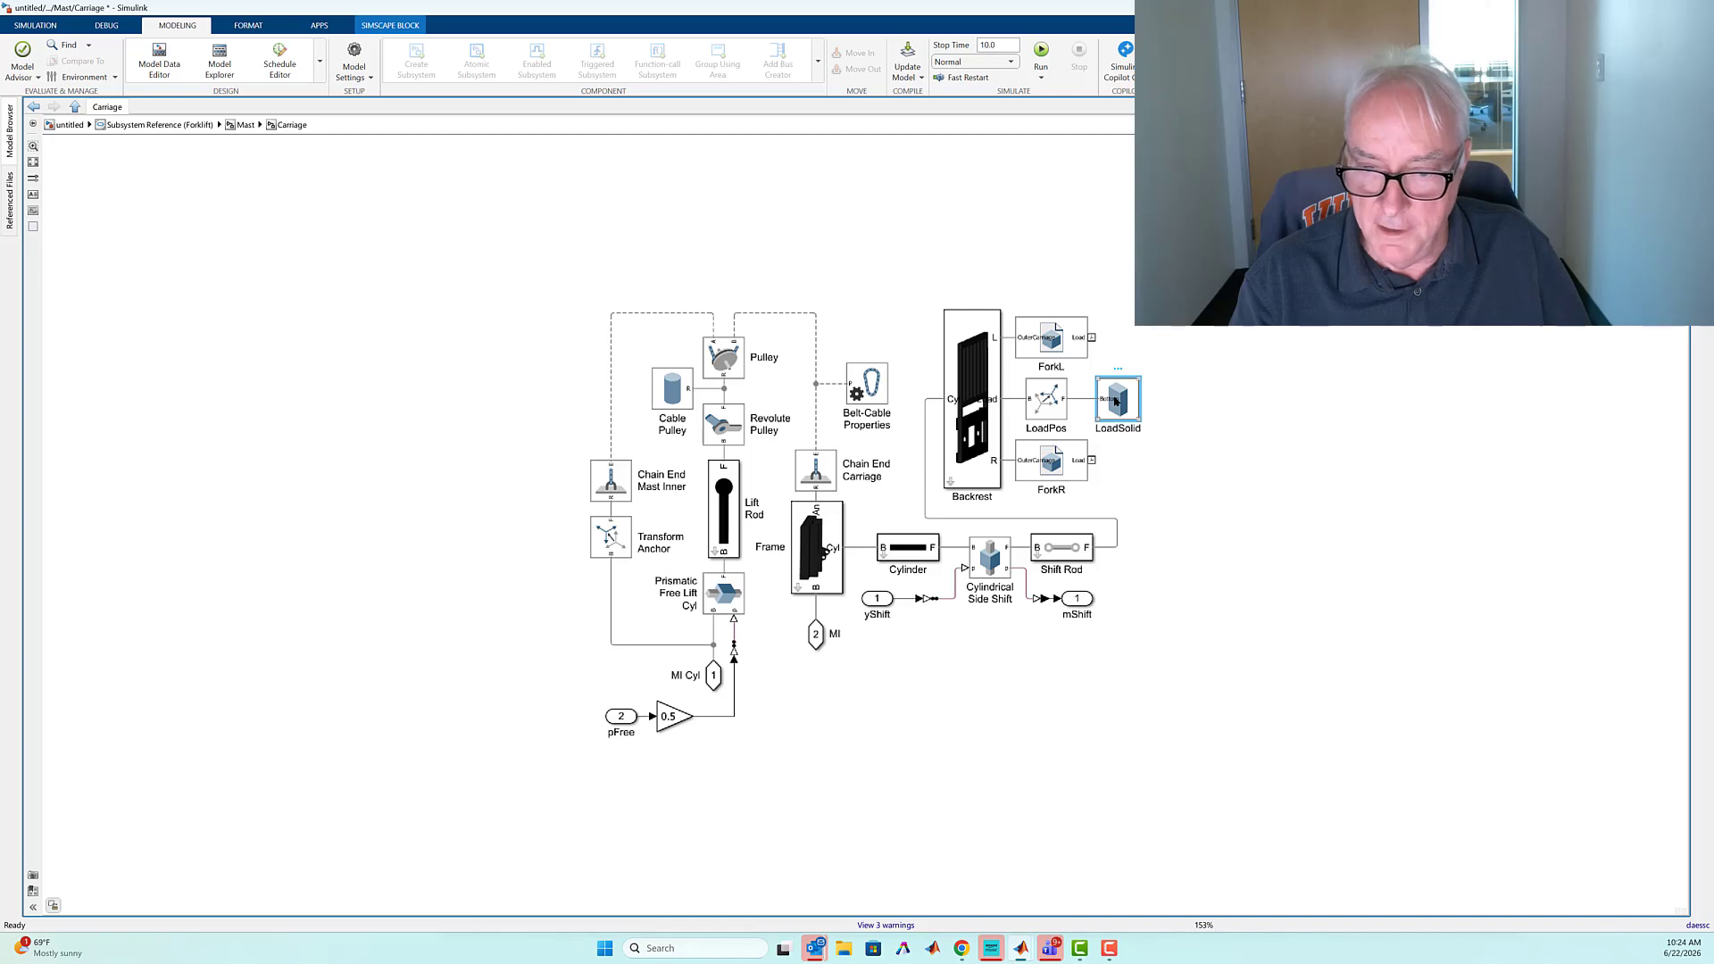
pyautogui.doubleClick(1118, 401)
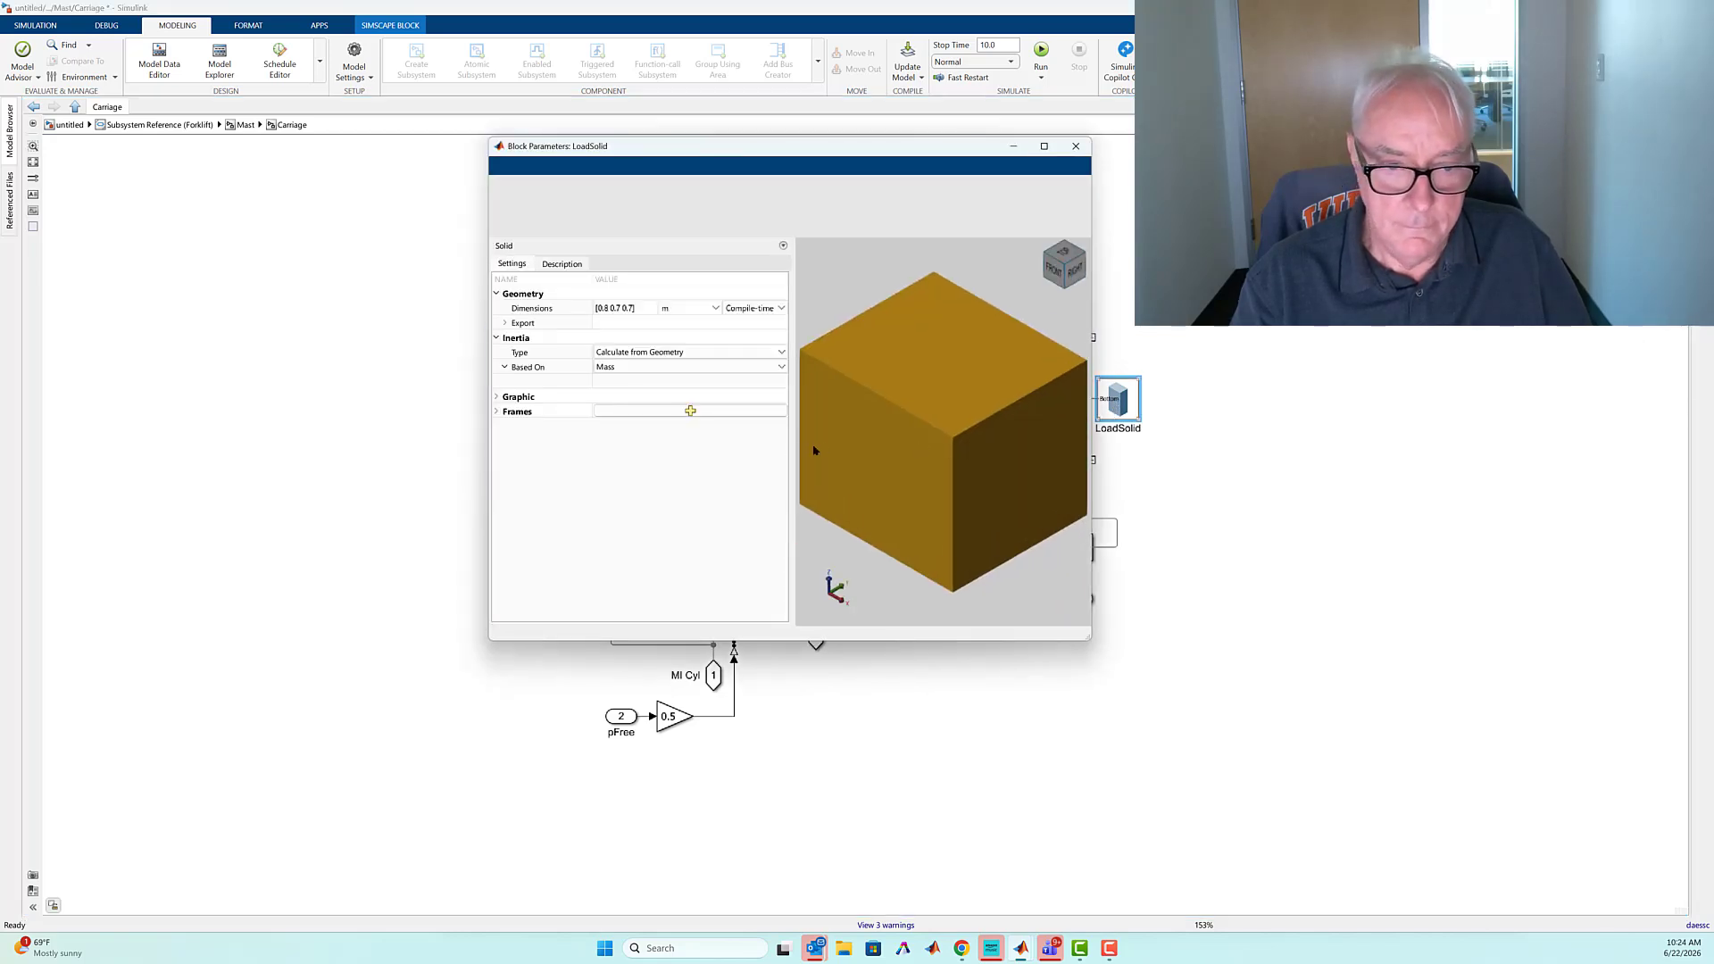
pyautogui.click(619, 382)
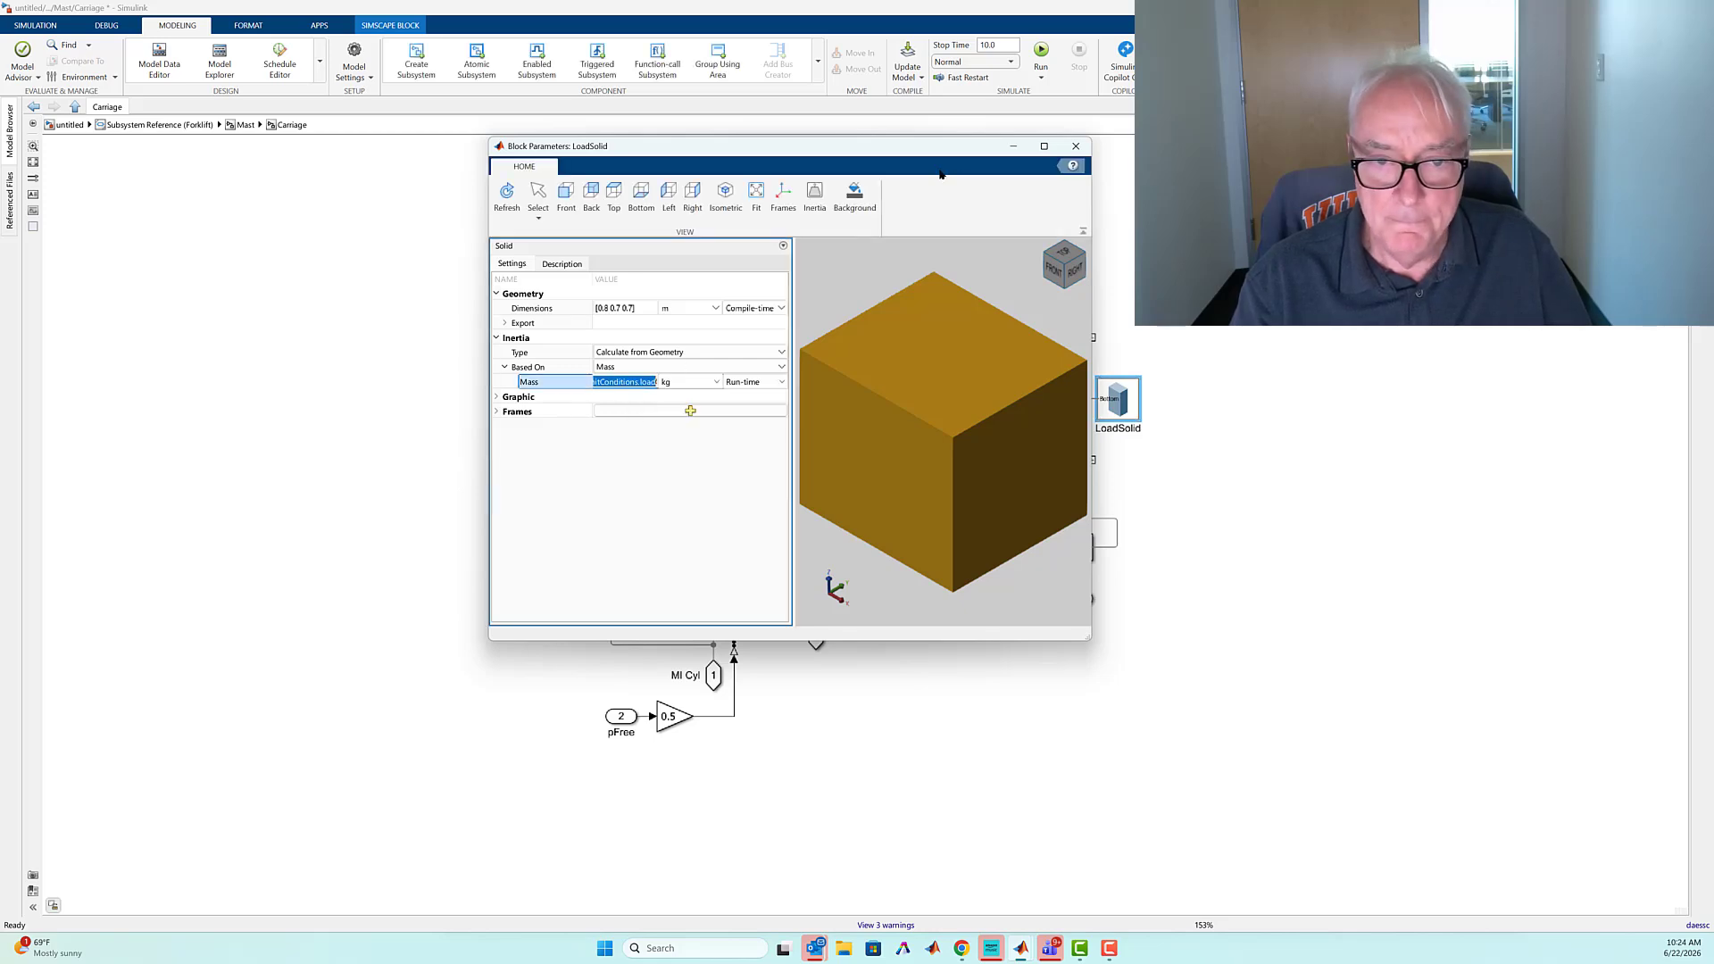
pyautogui.click(814, 196)
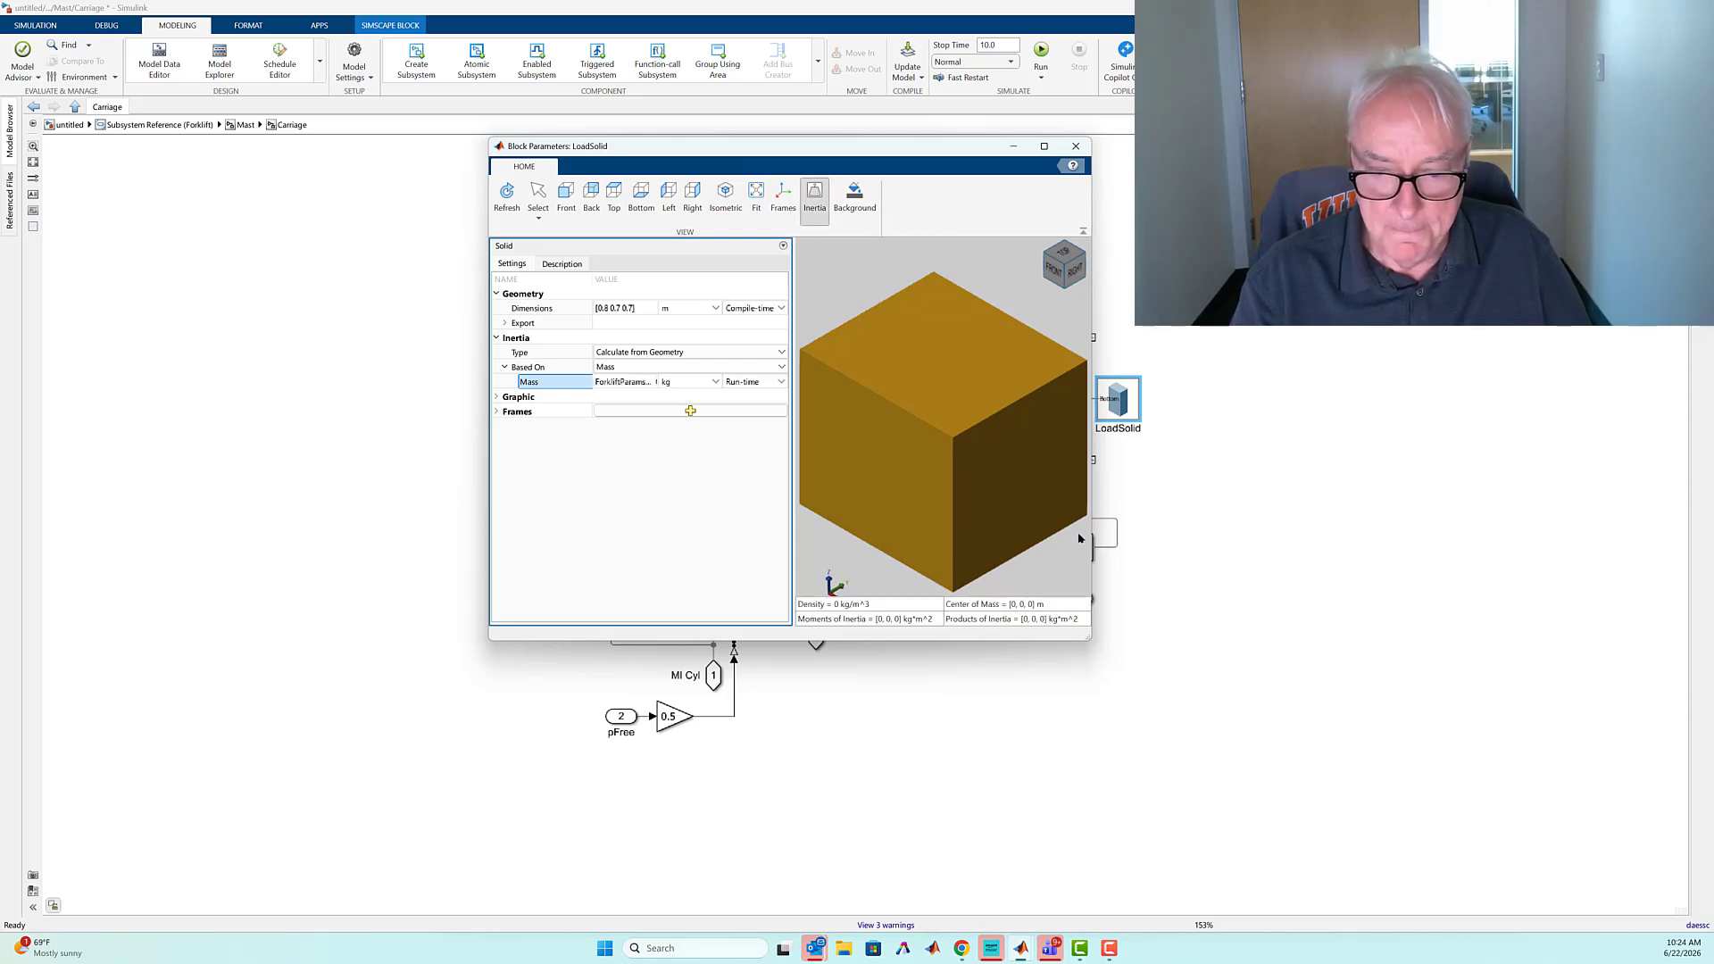
pyautogui.click(1074, 147)
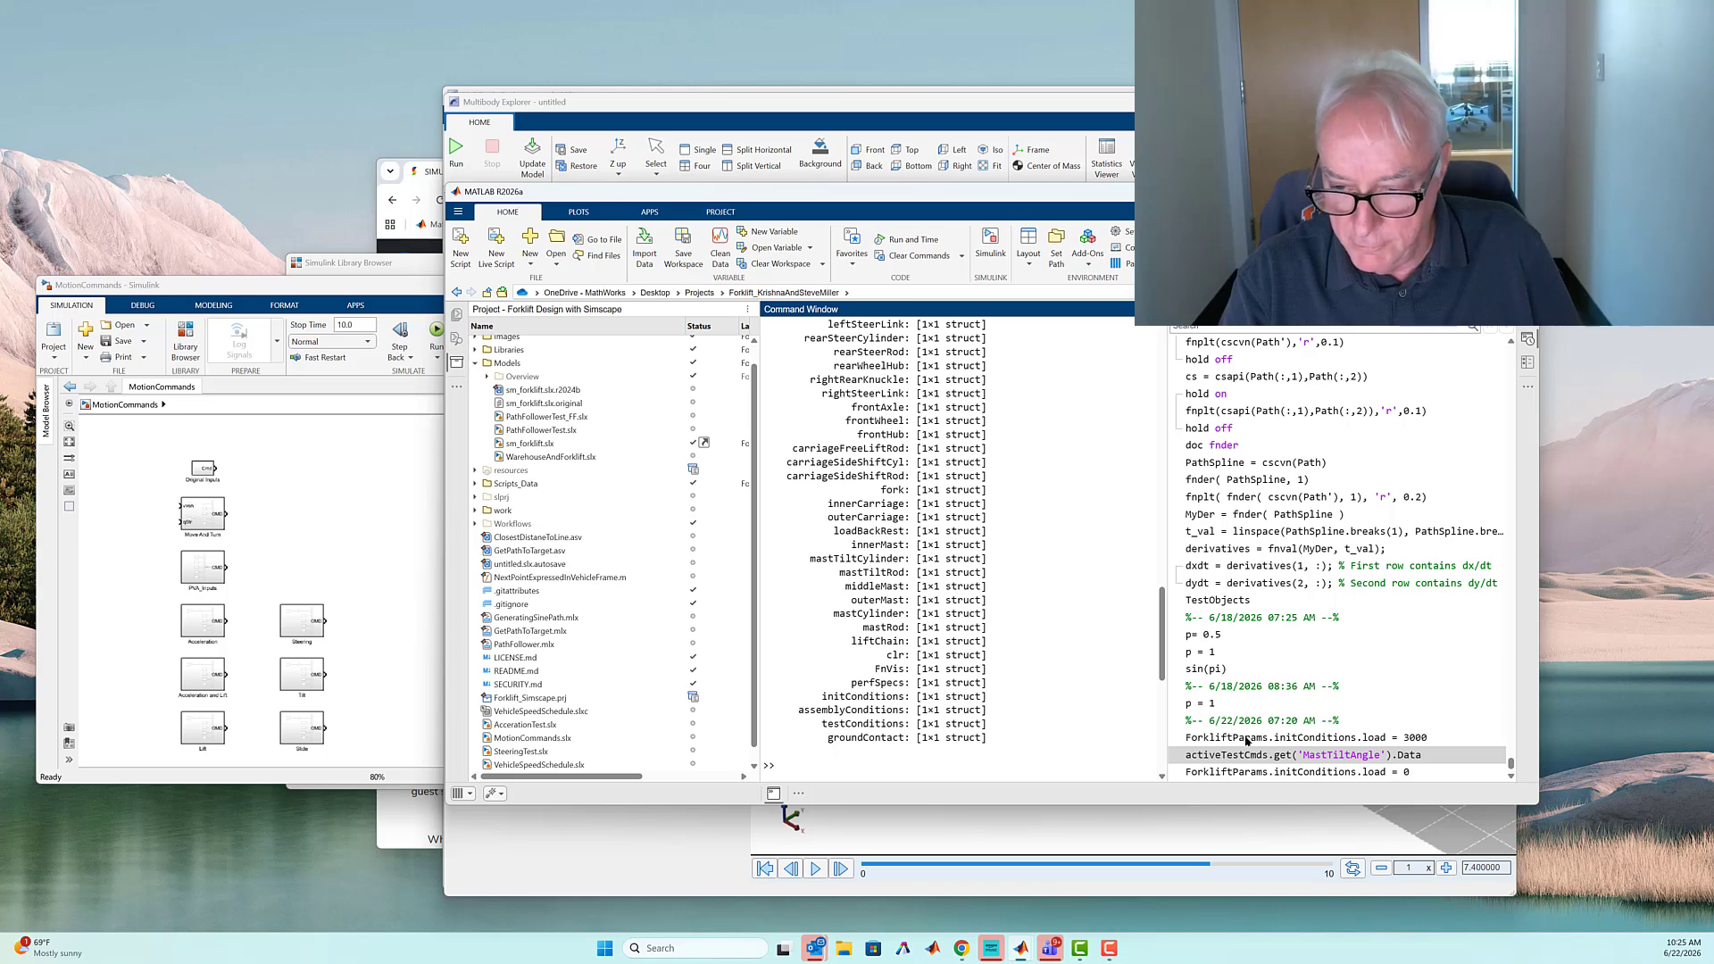
pyautogui.doubleClick(1246, 738)
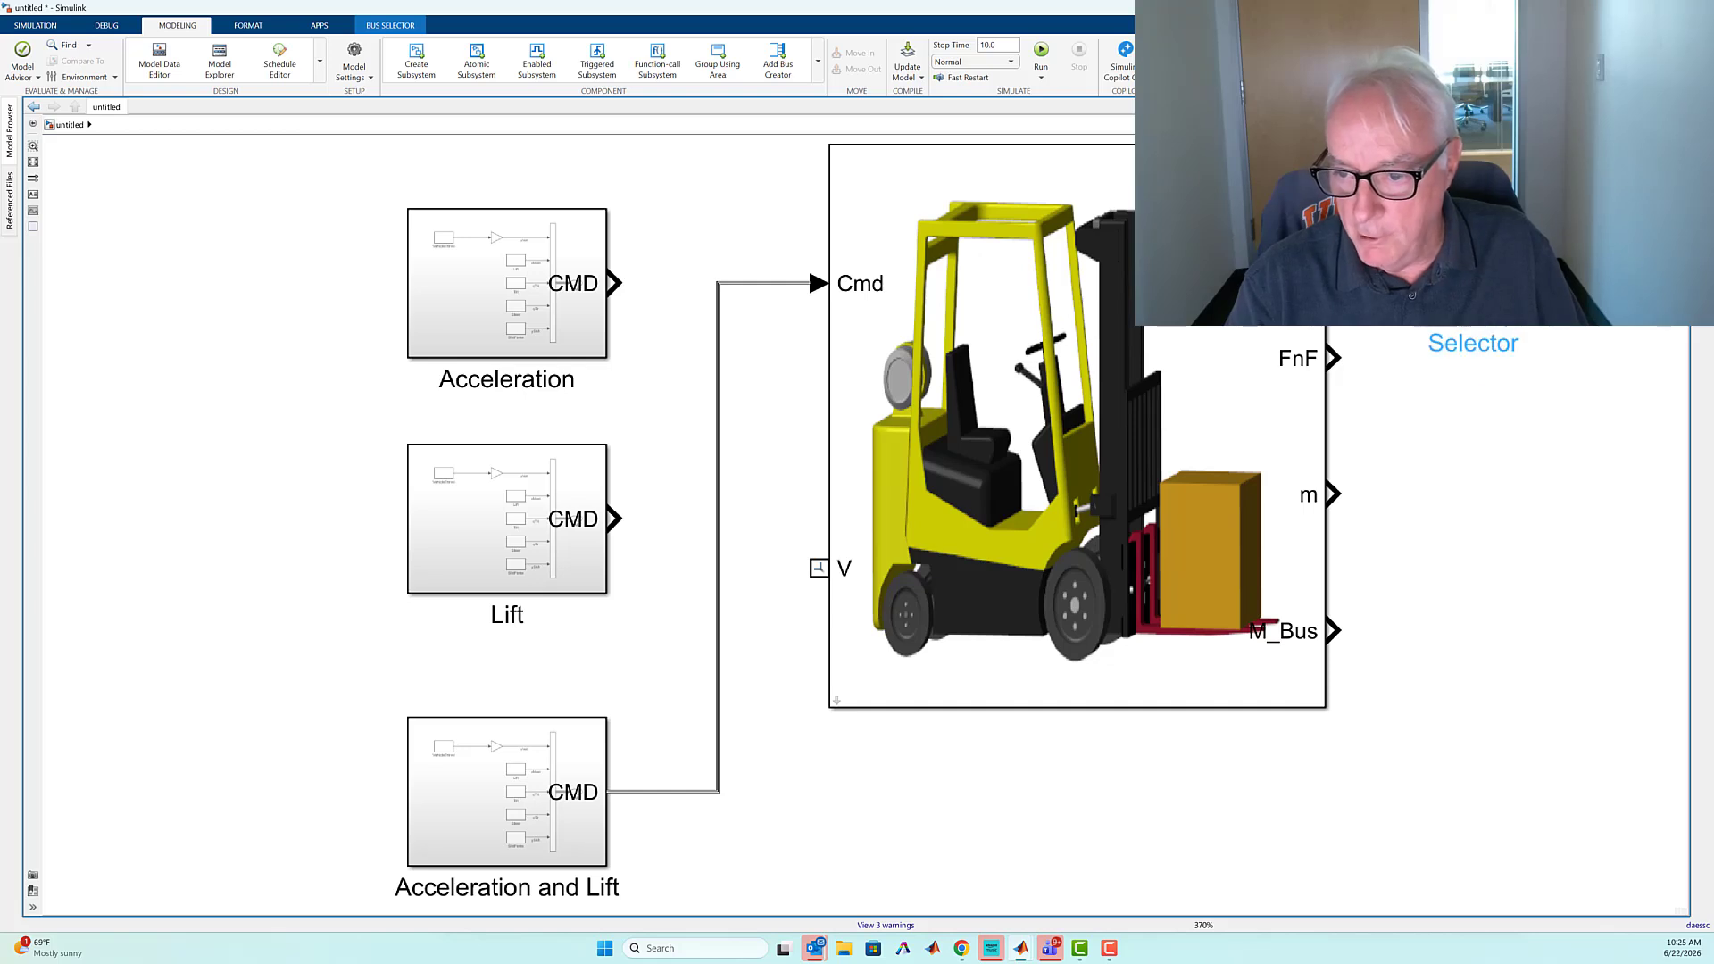
# Duplicate the Bus Selector and the Scope for the forklift's FnF output and connect the new Bus Selector to it
pyautogui.moveTo(1473, 246); pyautogui.dragTo(1604, 357)
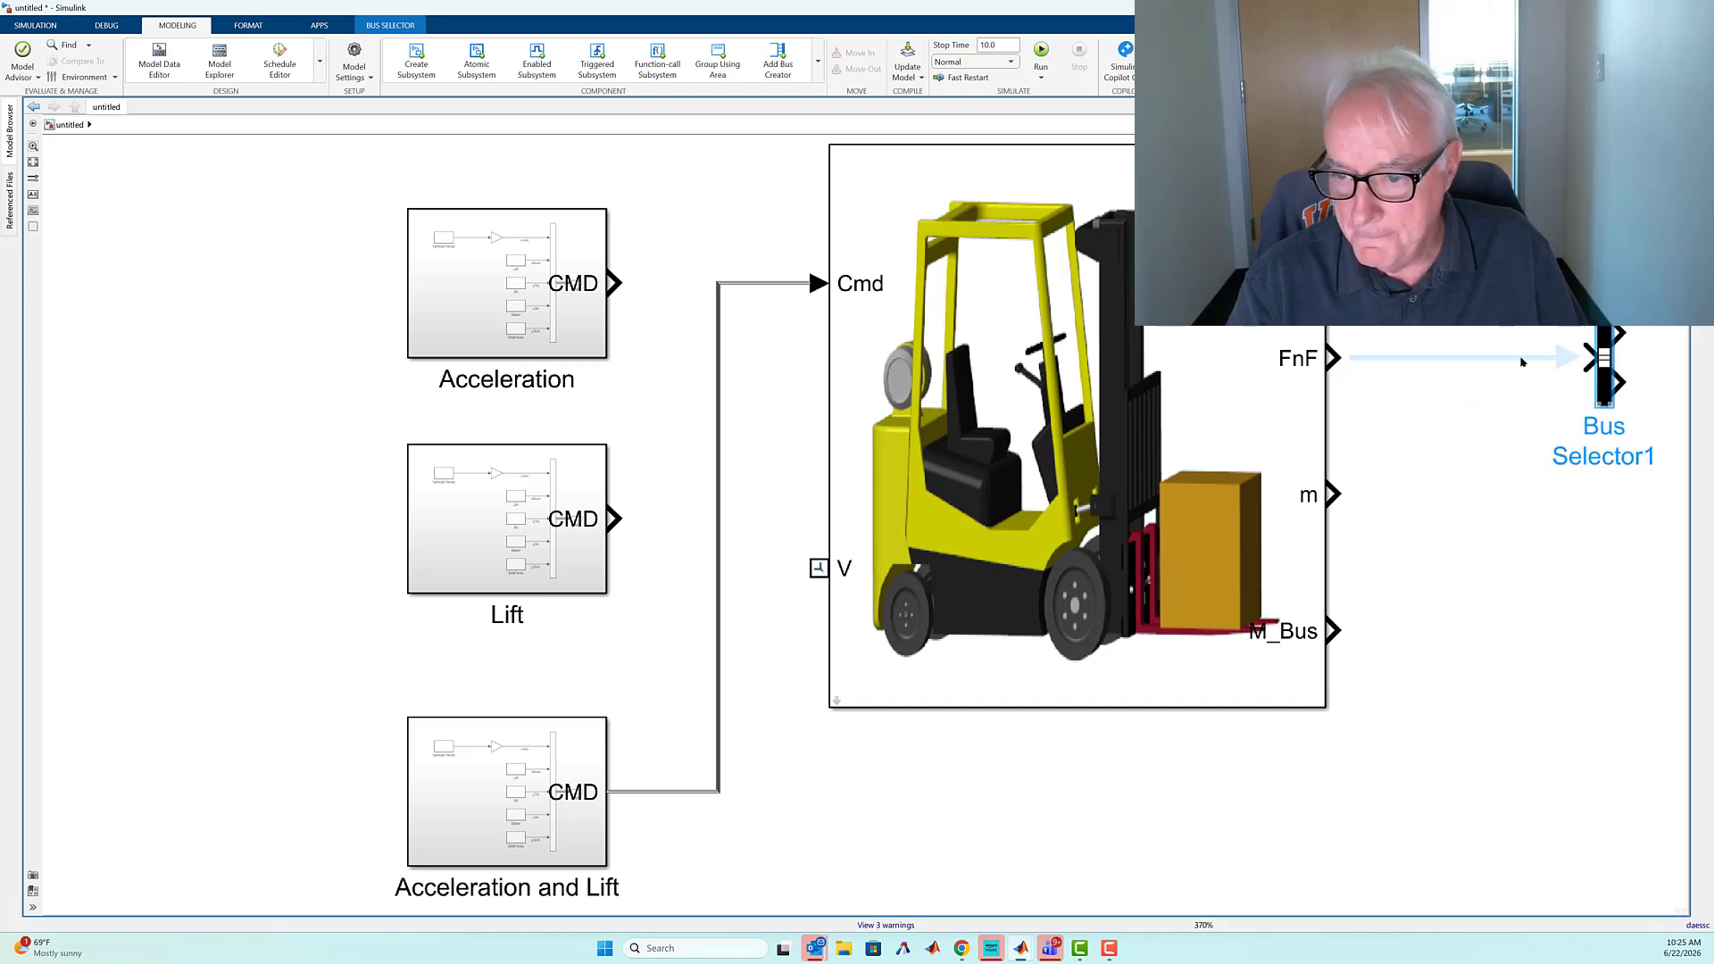
pyautogui.click(1522, 362)
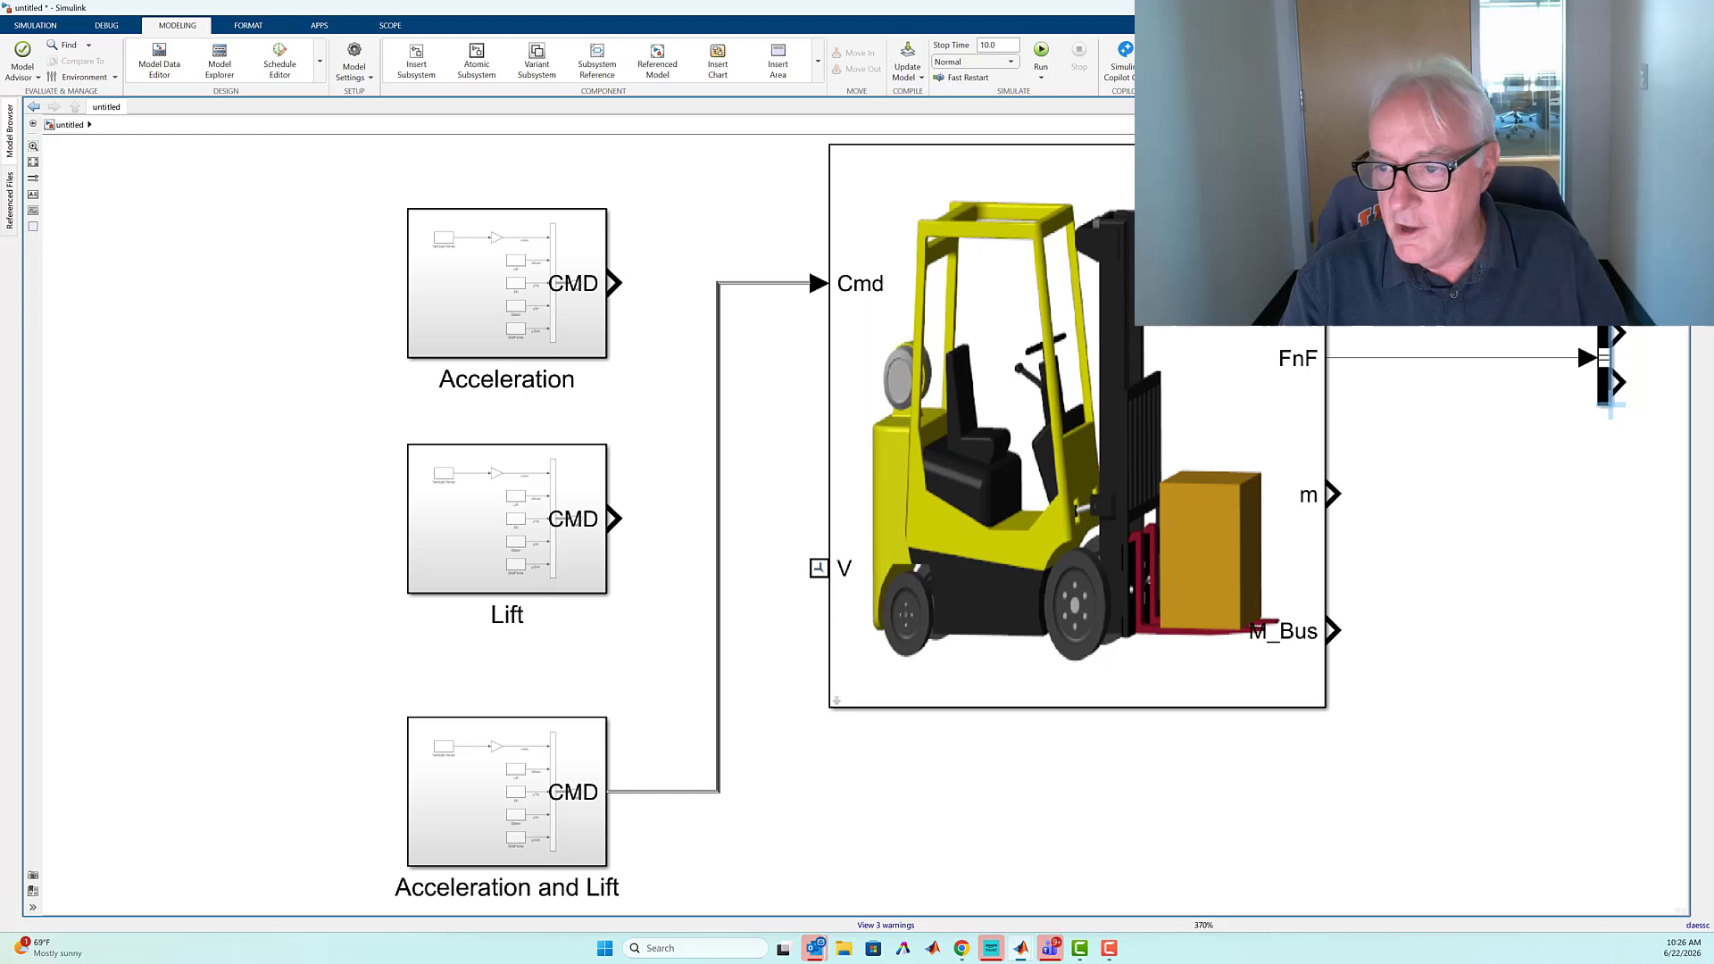
pyautogui.moveTo(1651, 254); pyautogui.dragTo(1659, 259)
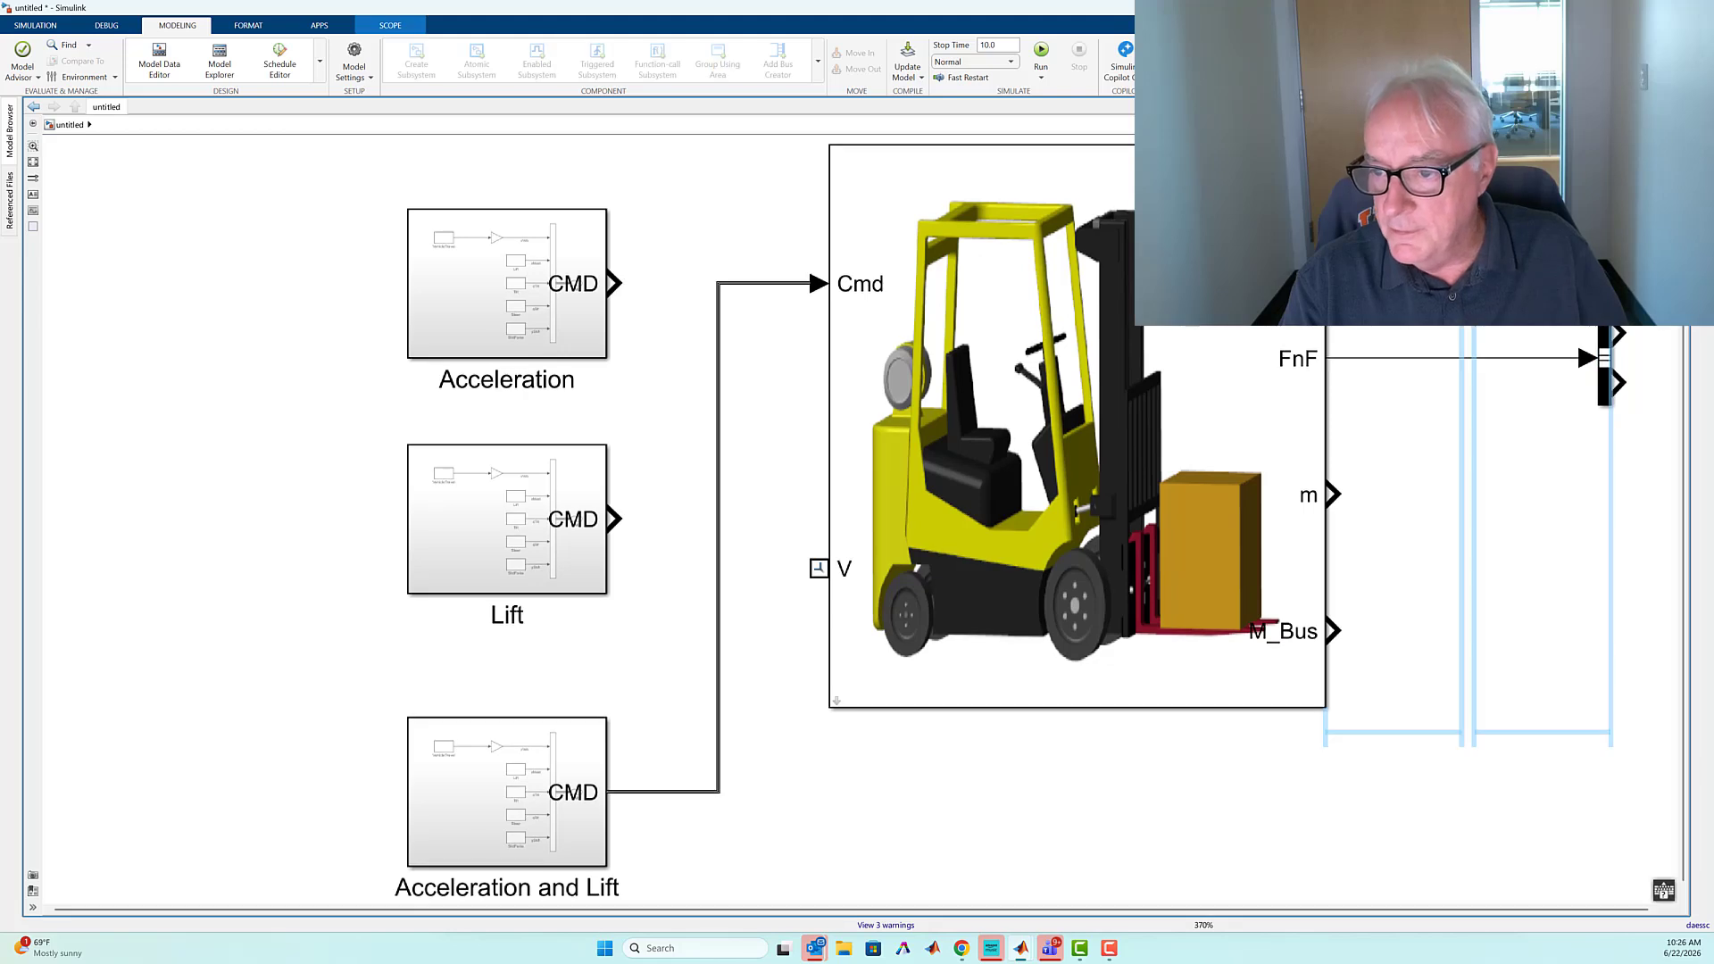
pyautogui.moveTo(1659, 259); pyautogui.dragTo(1653, 237)
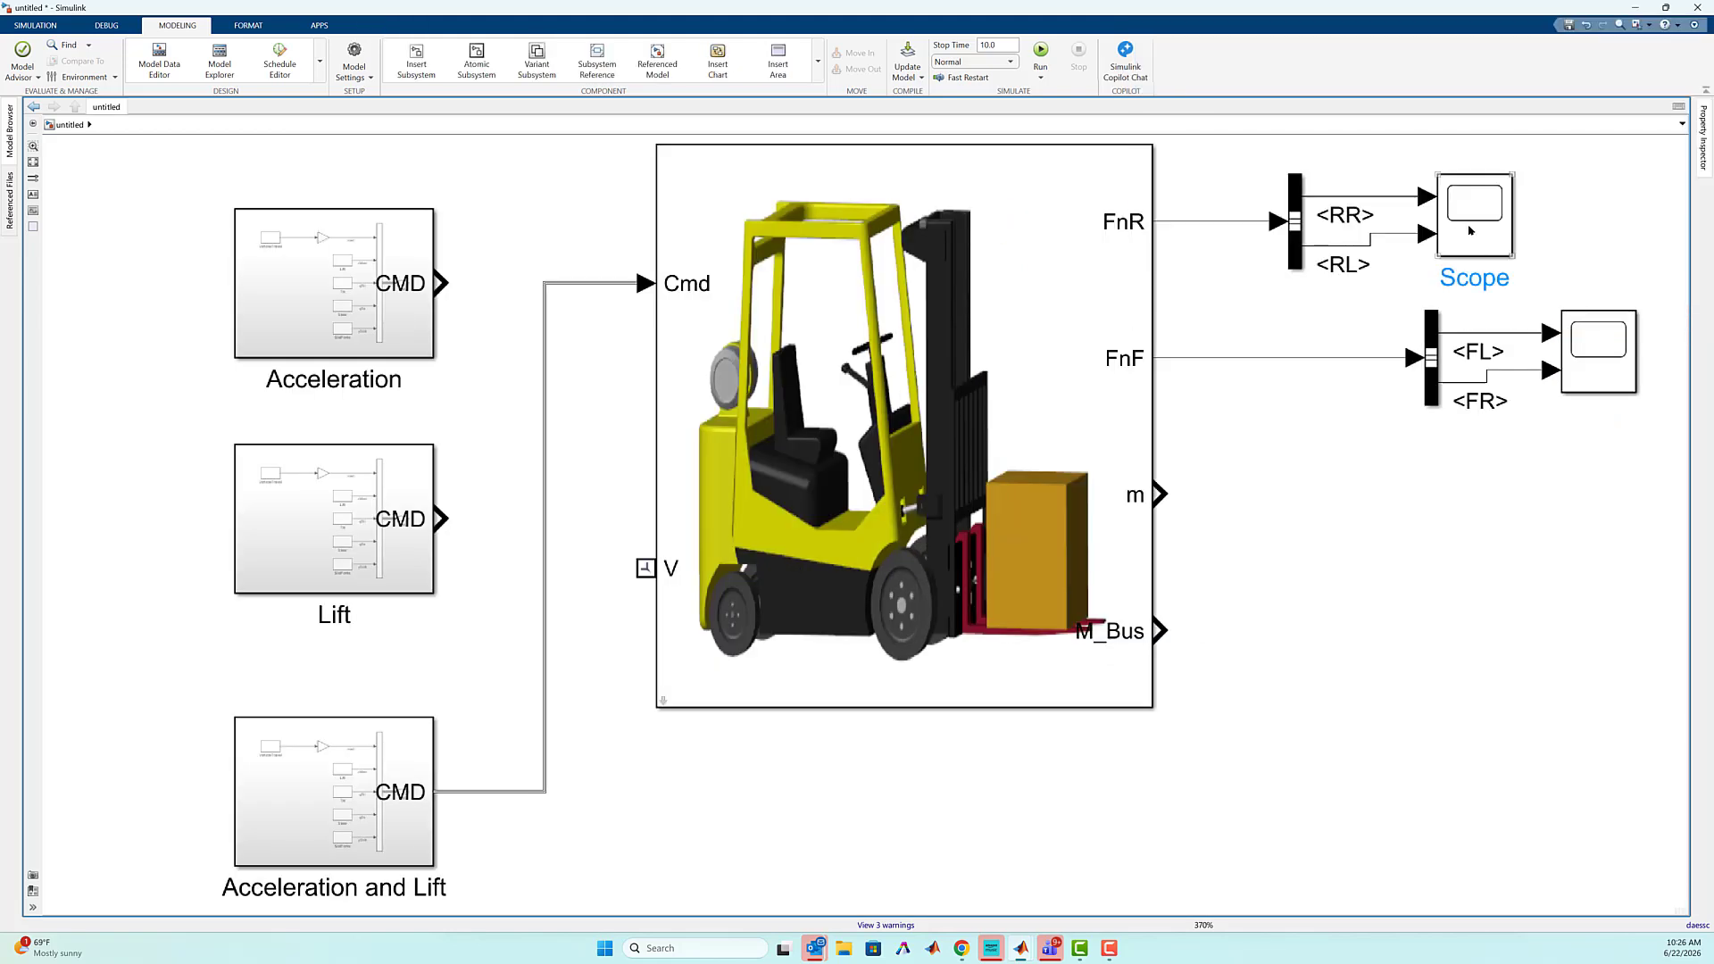
# Open the Scope for the rear wheel forces RR and RL and run the simulation to plot them
pyautogui.click(1471, 231)
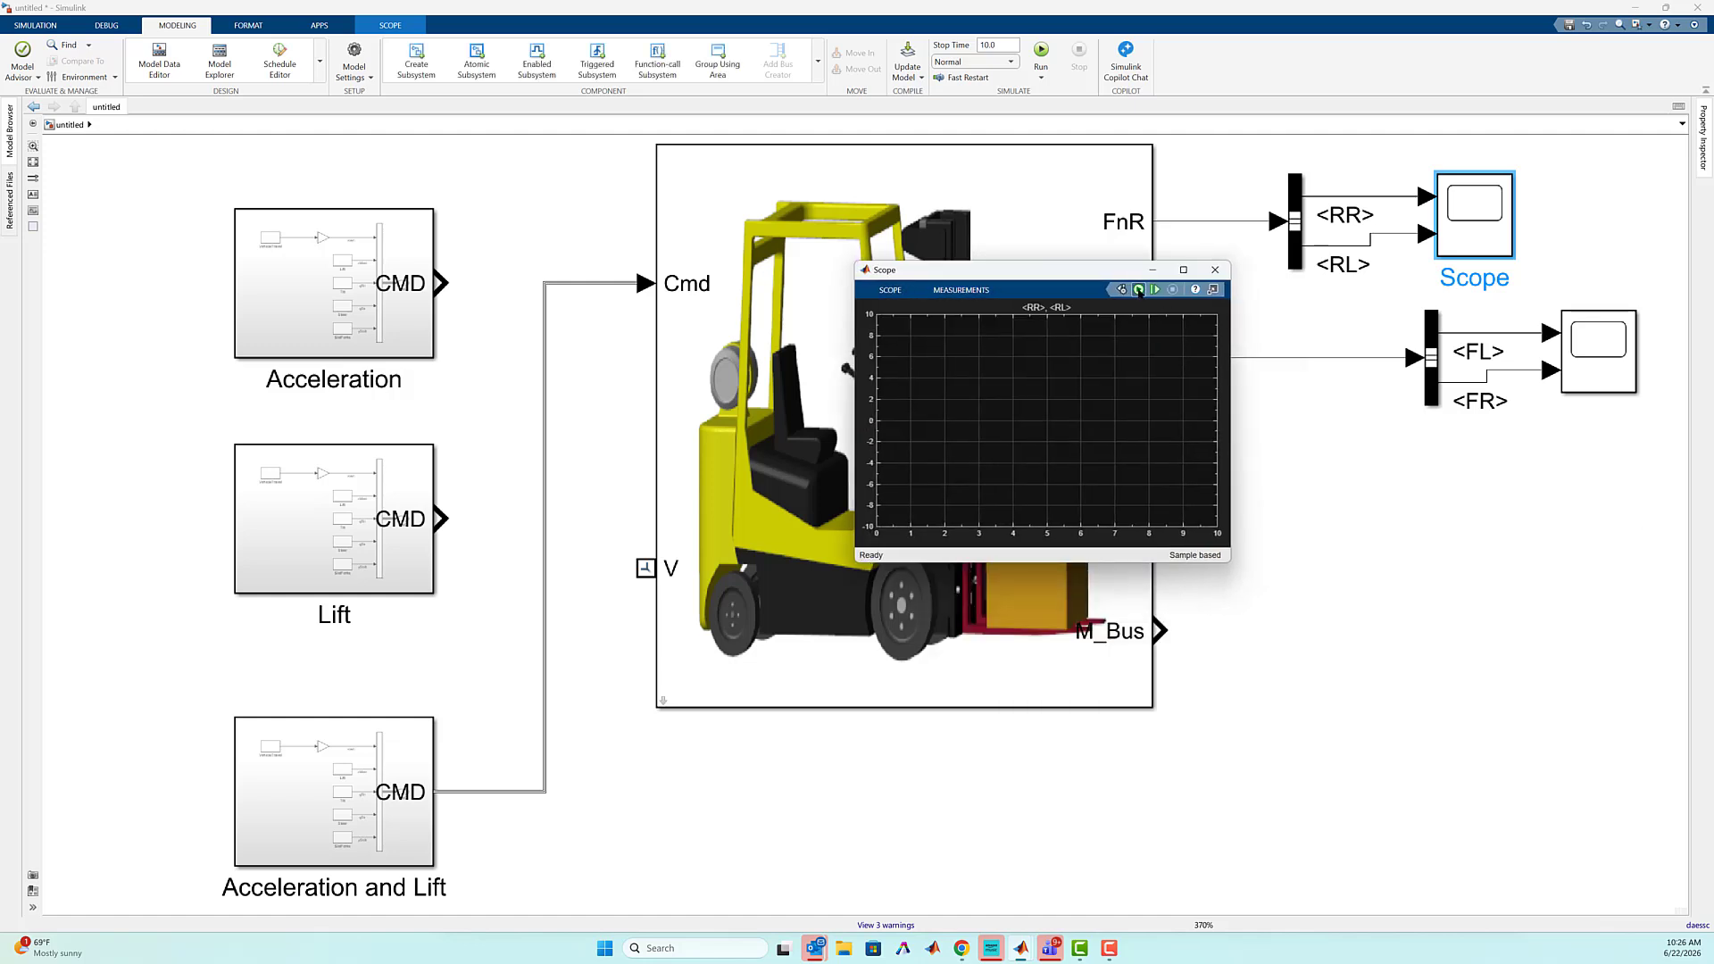
pyautogui.click(1139, 289)
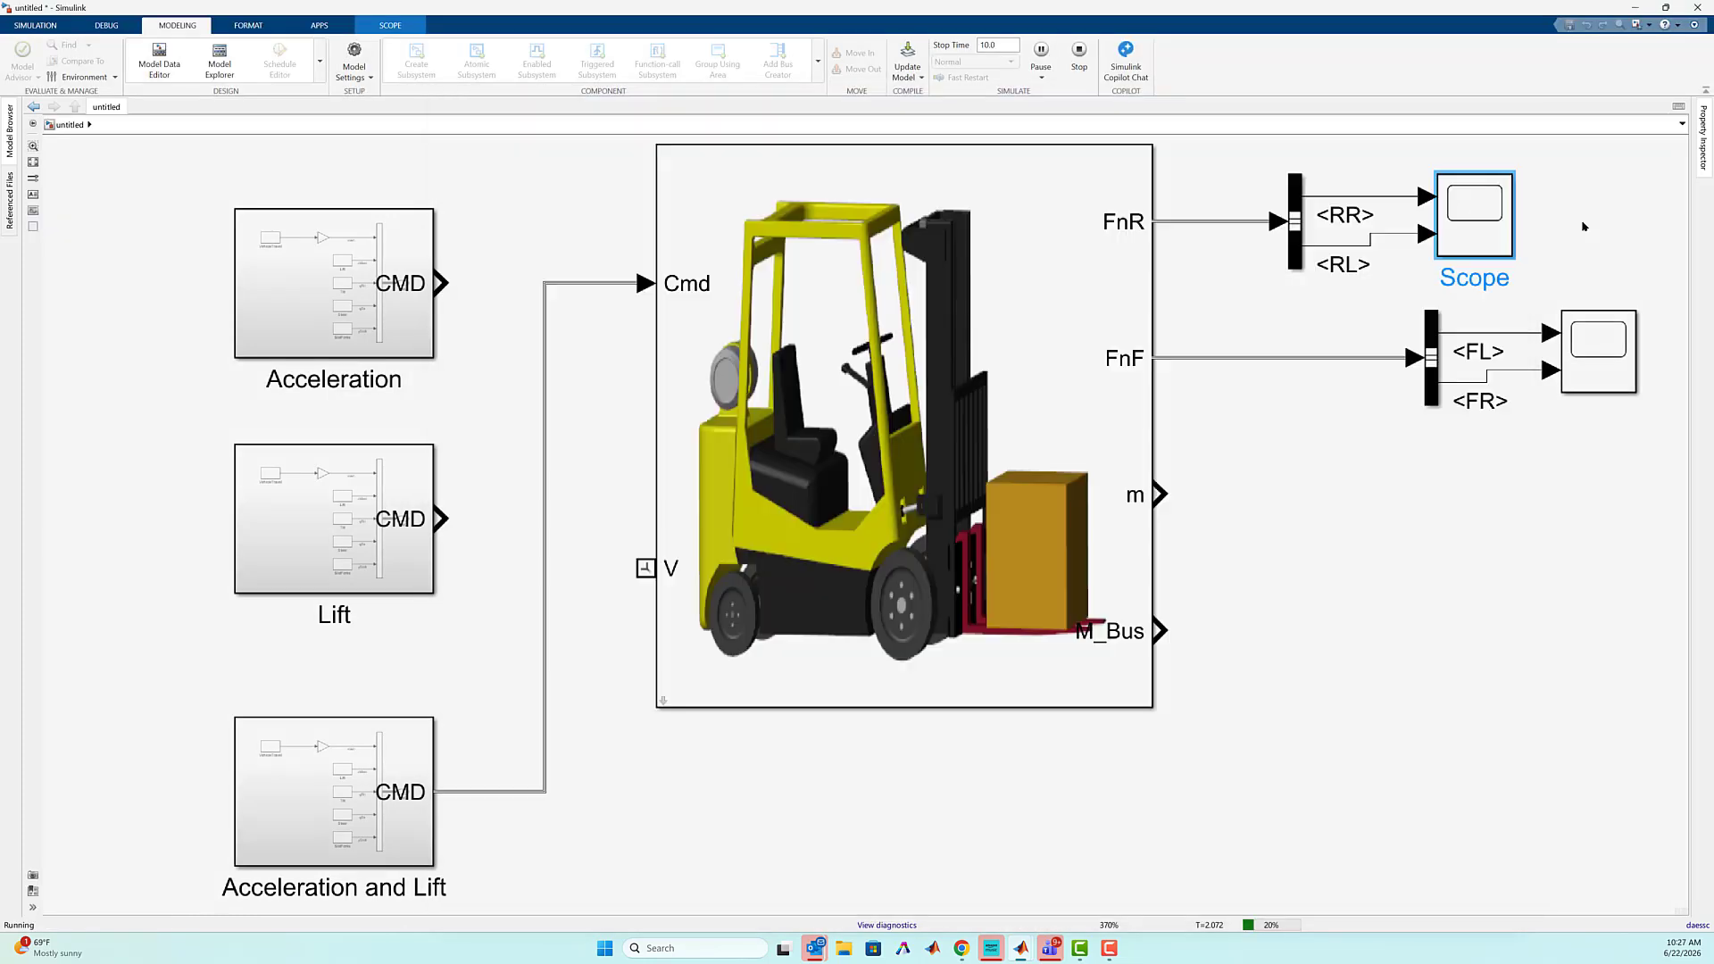
pyautogui.doubleClick(1475, 220)
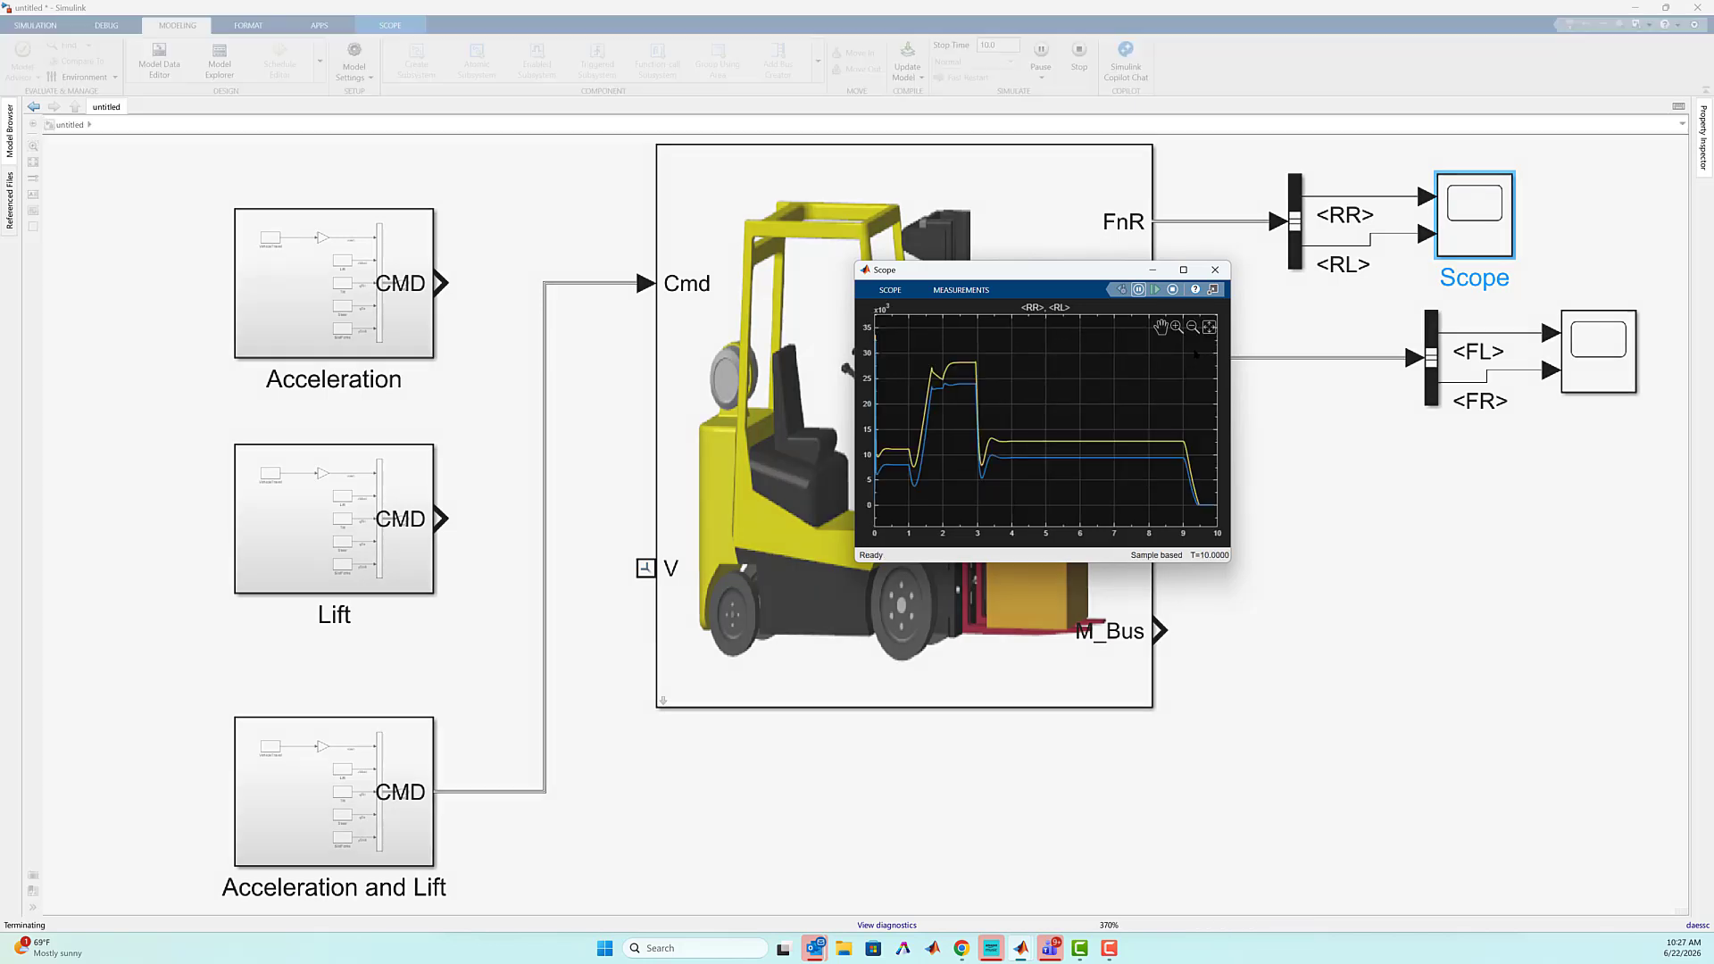
pyautogui.click(1415, 620)
# Set the Gain on the vehicle travel signal inside the Acceleration and Lift block to -1 and return to the untitled model
pyautogui.moveTo(1054, 955)
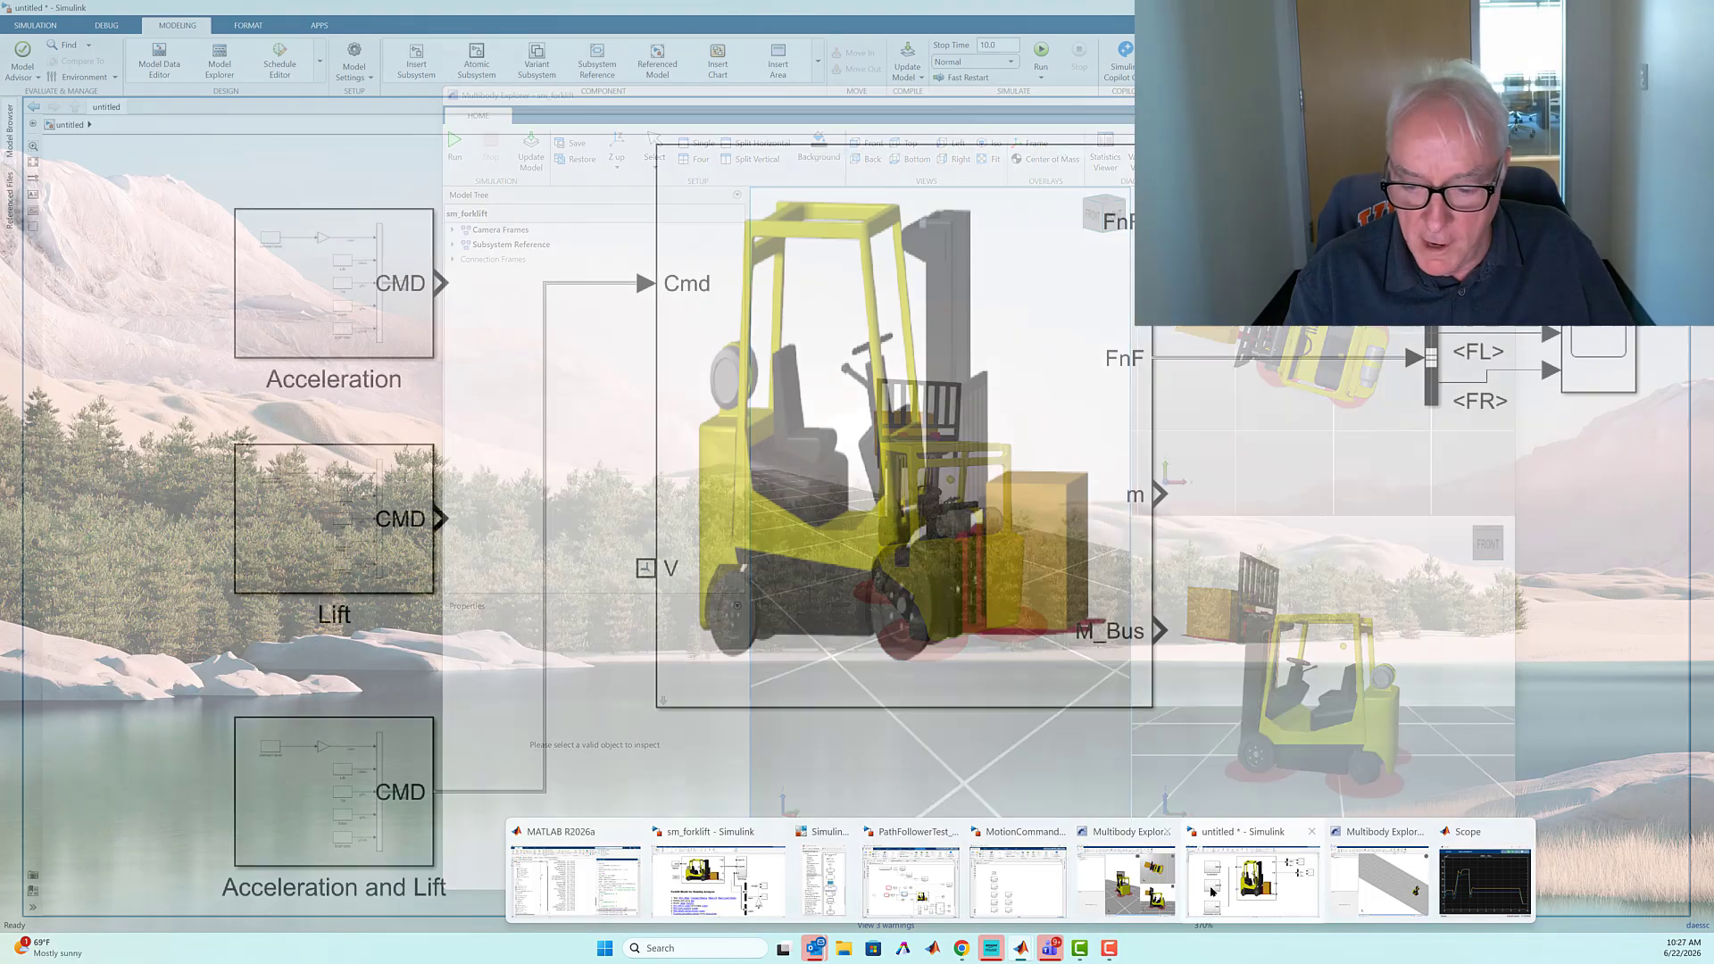
pyautogui.click(1211, 892)
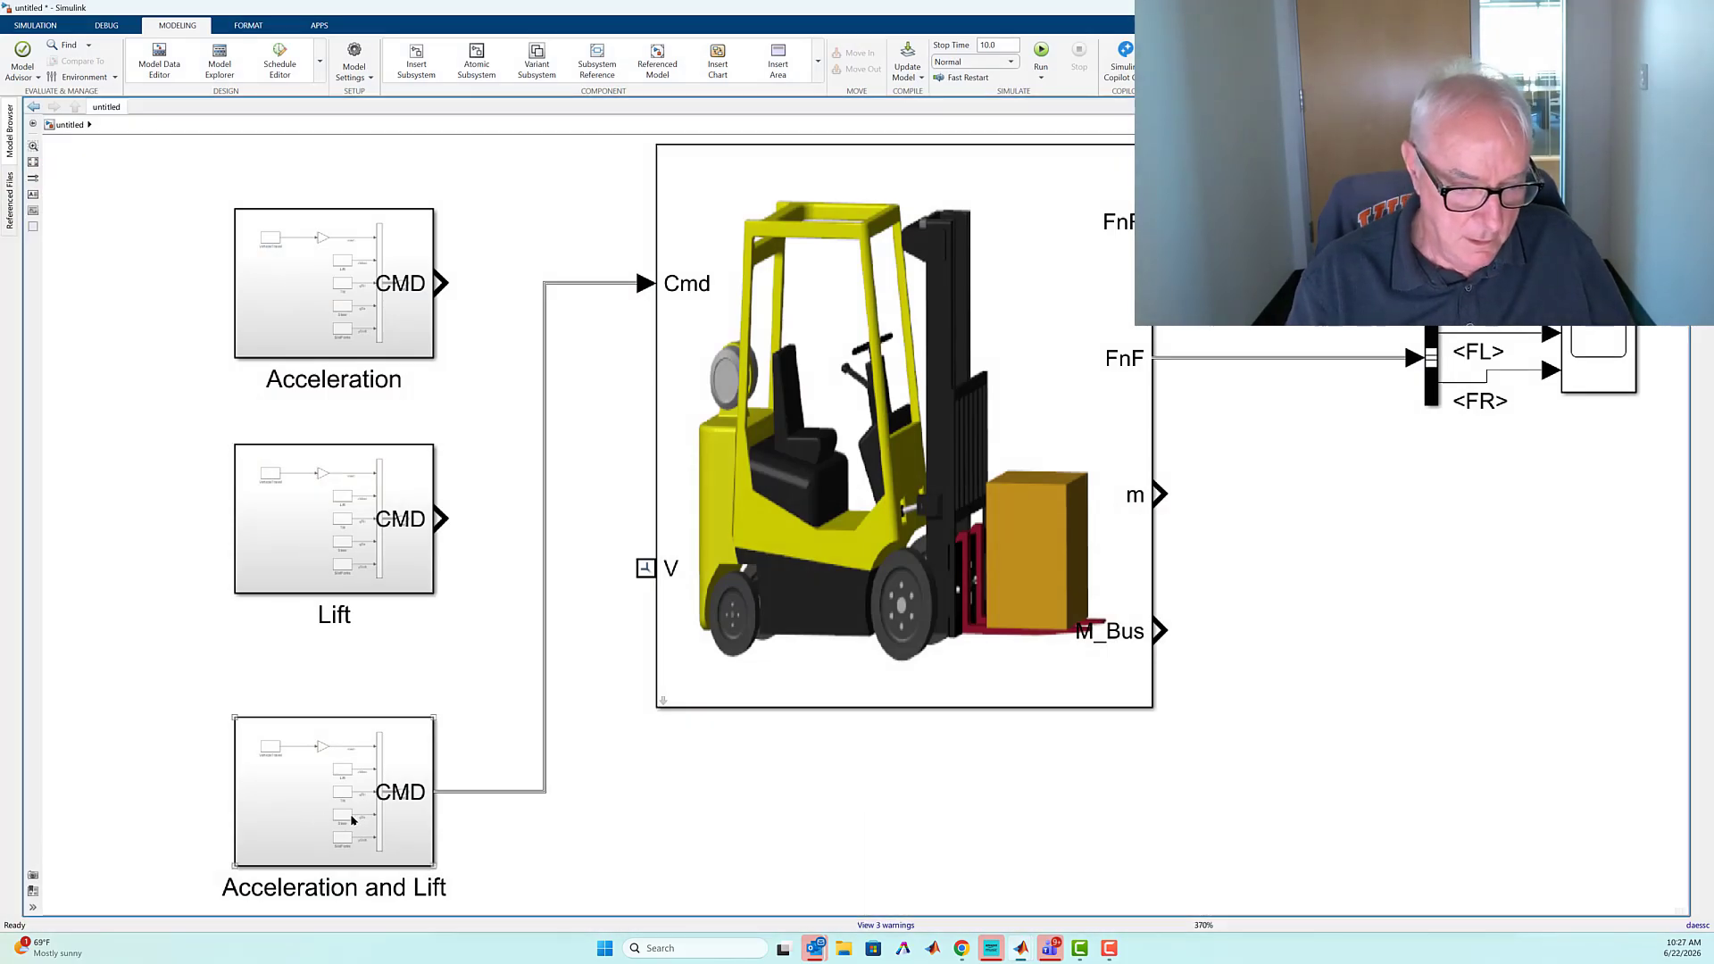
pyautogui.doubleClick(352, 819)
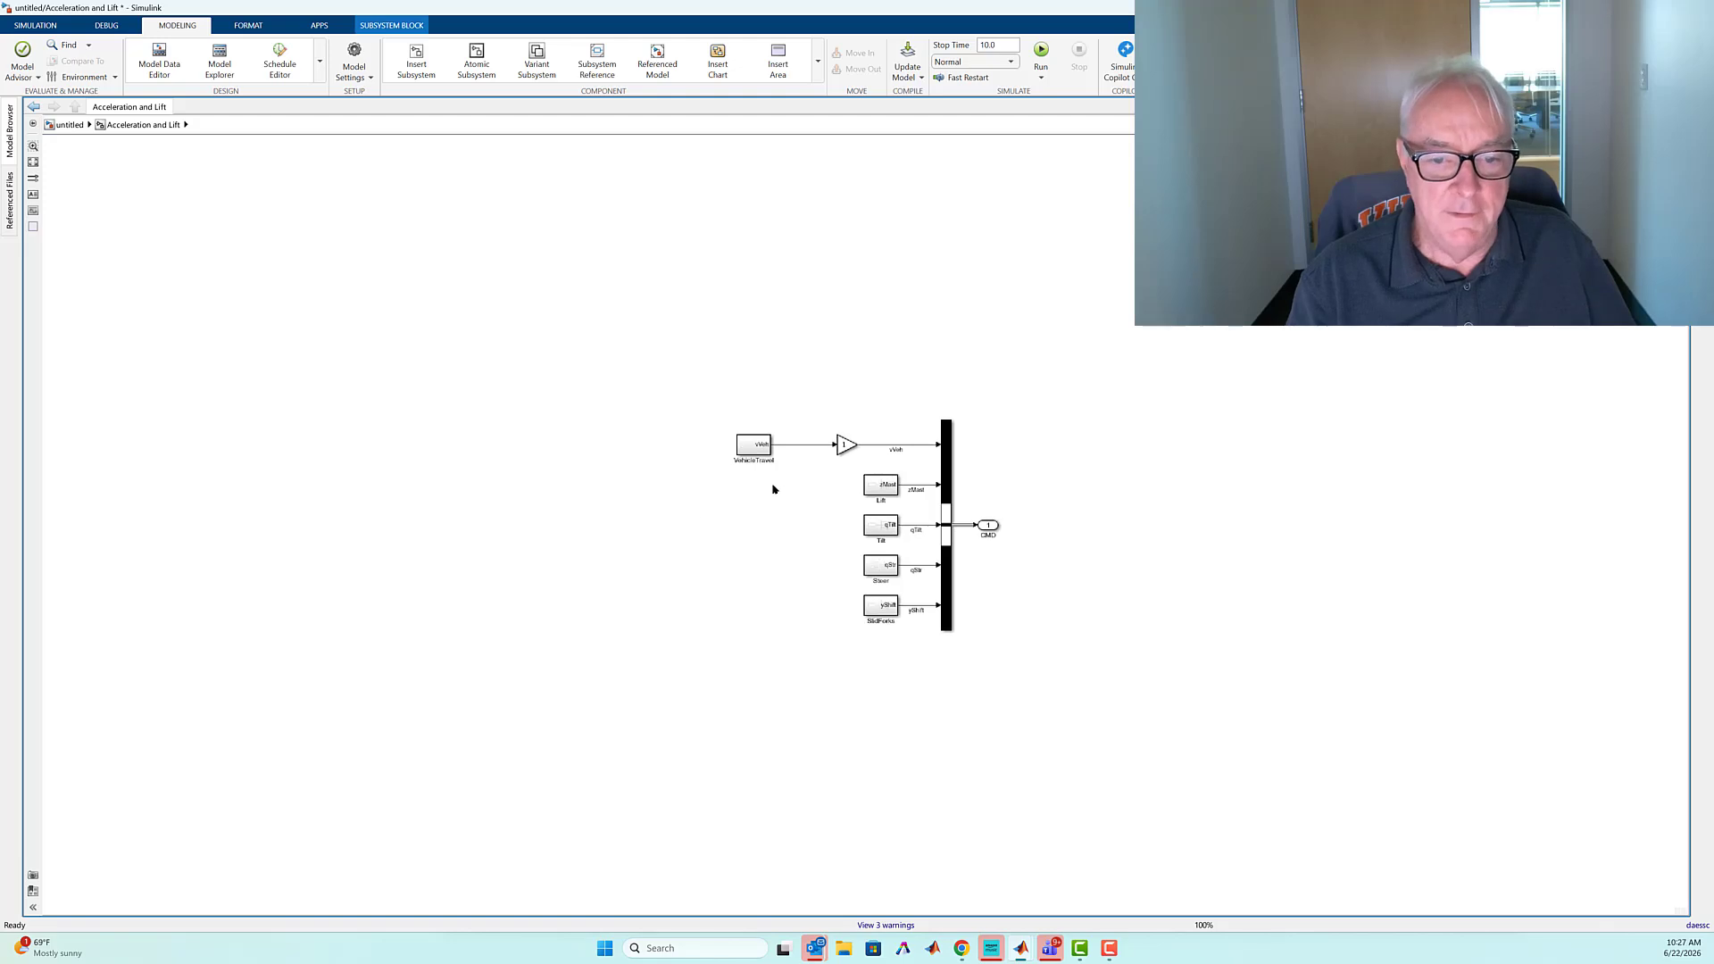
pyautogui.click(843, 448)
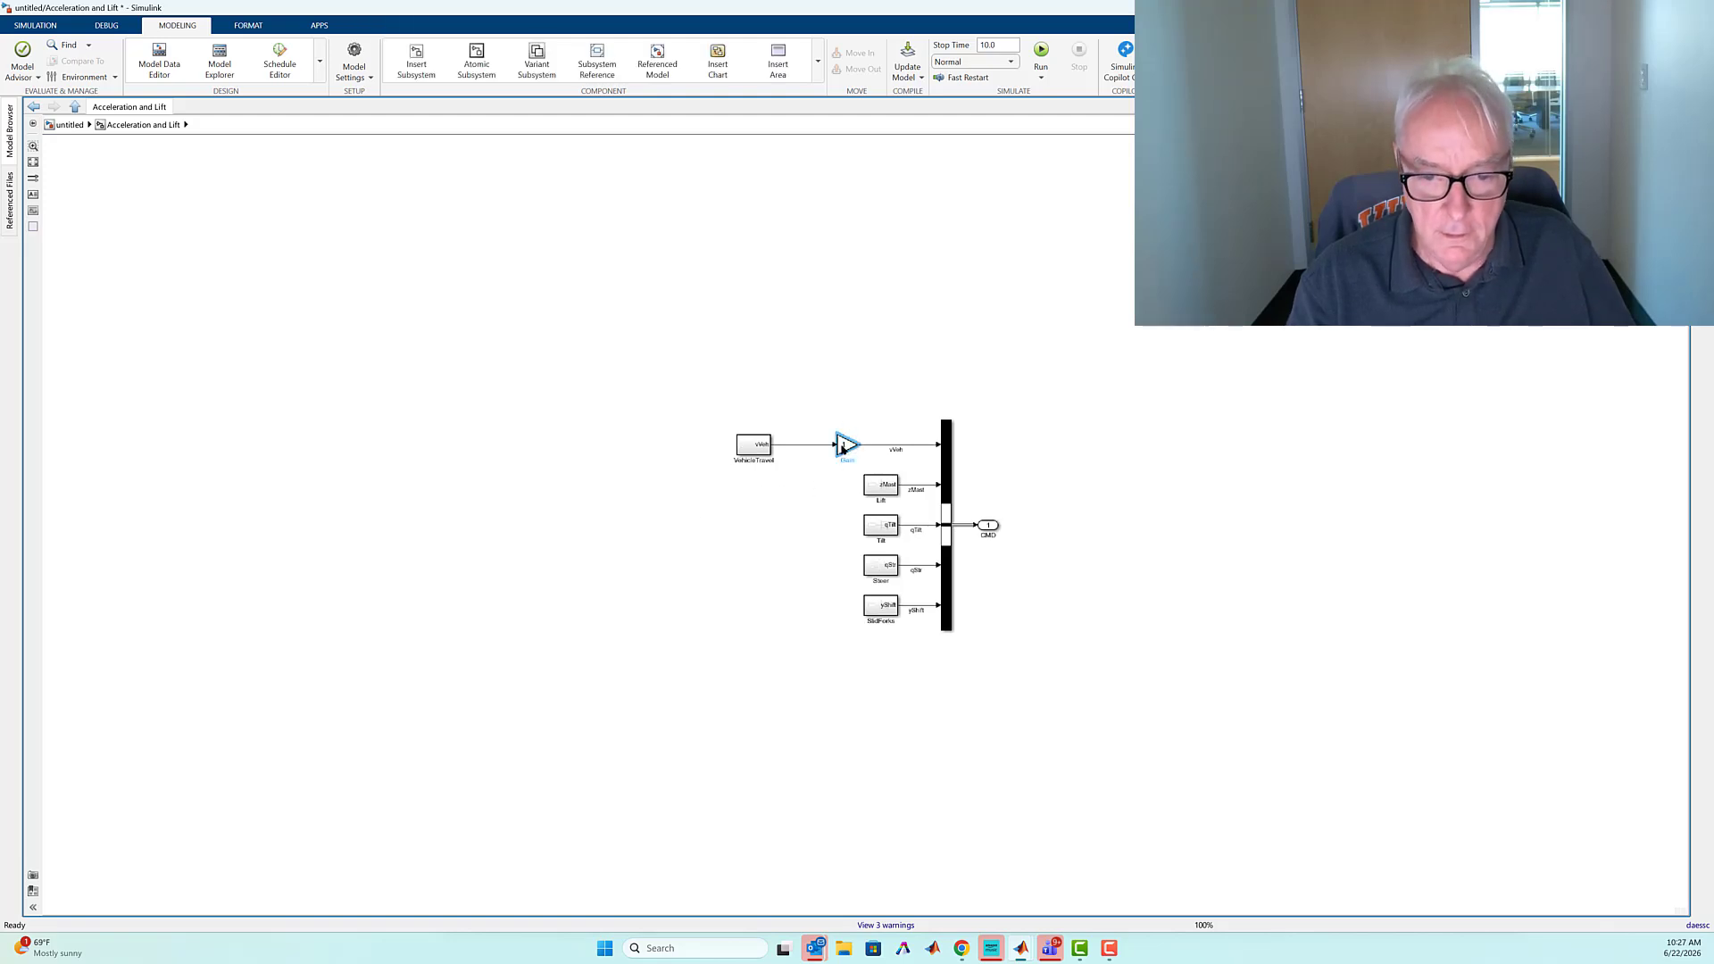
pyautogui.doubleClick(842, 448)
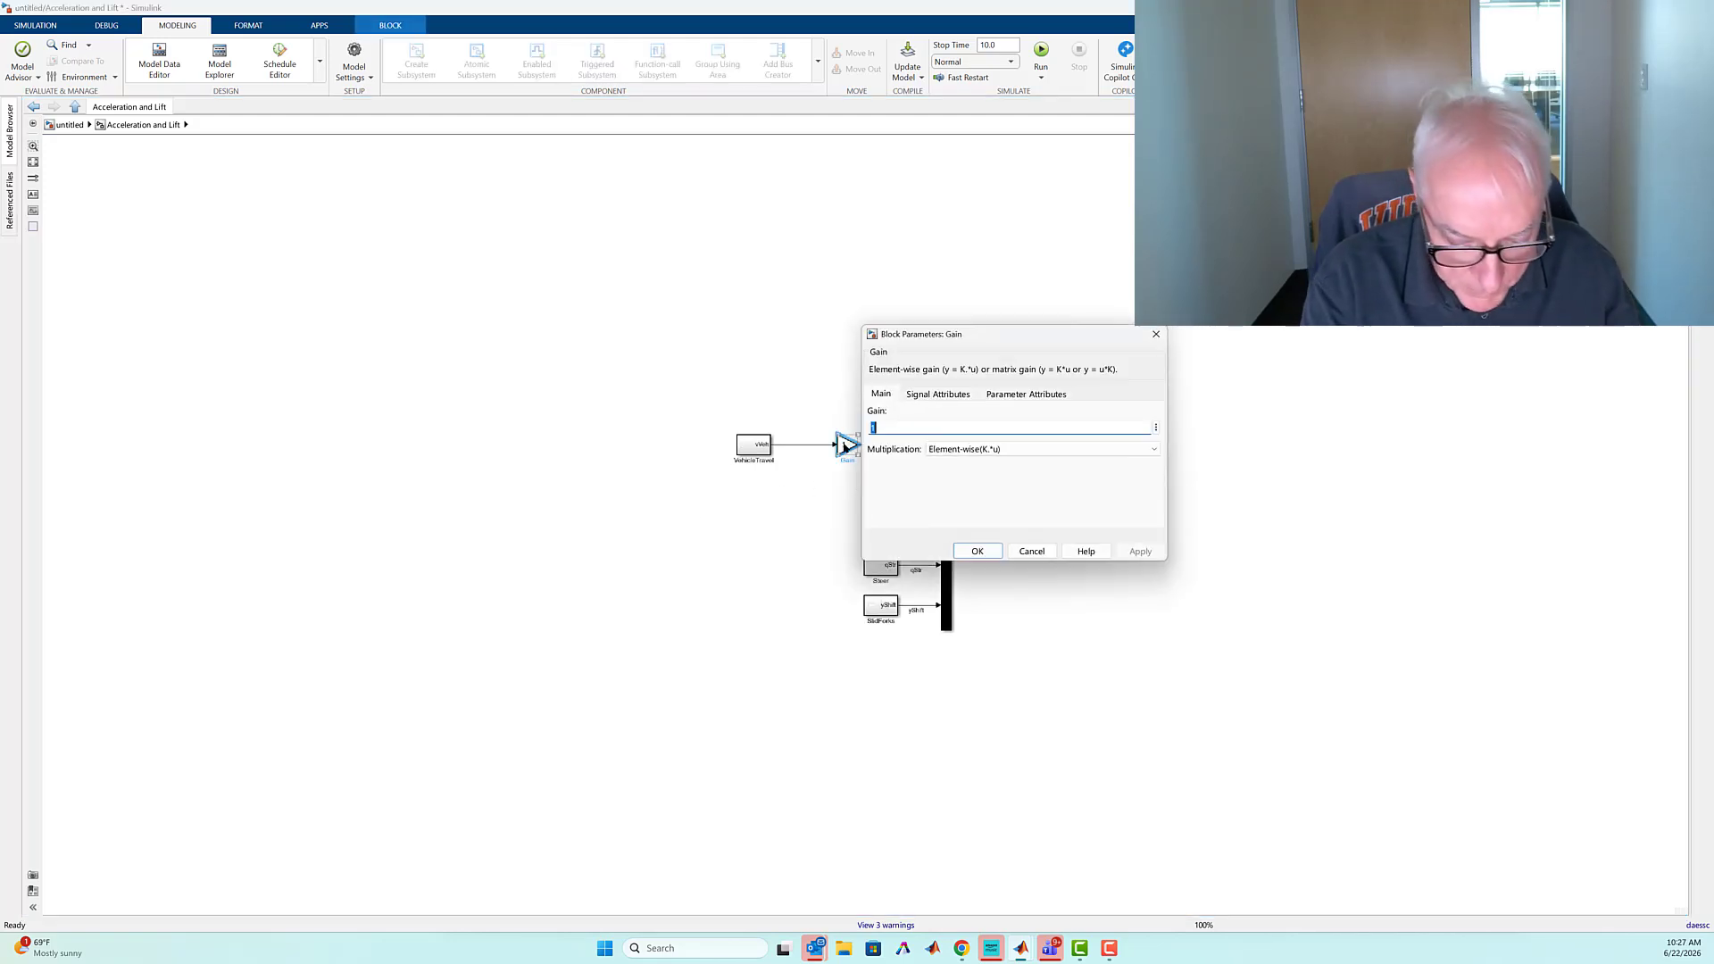
pyautogui.write('-1')
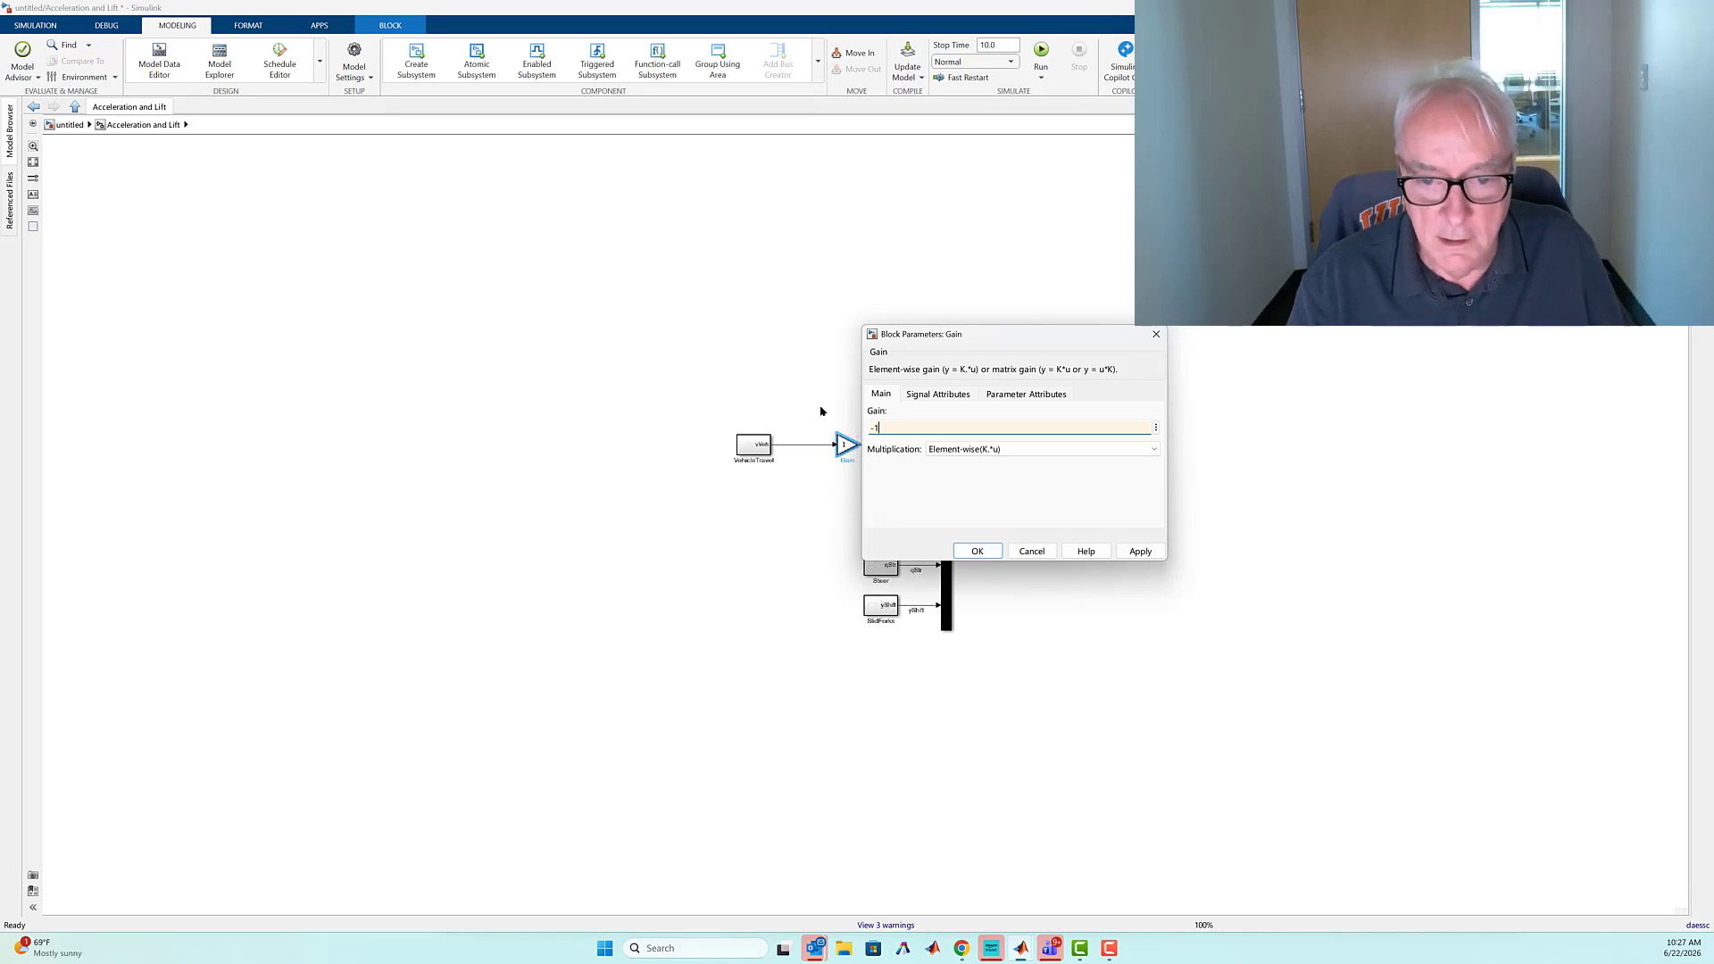
pyautogui.click(980, 552)
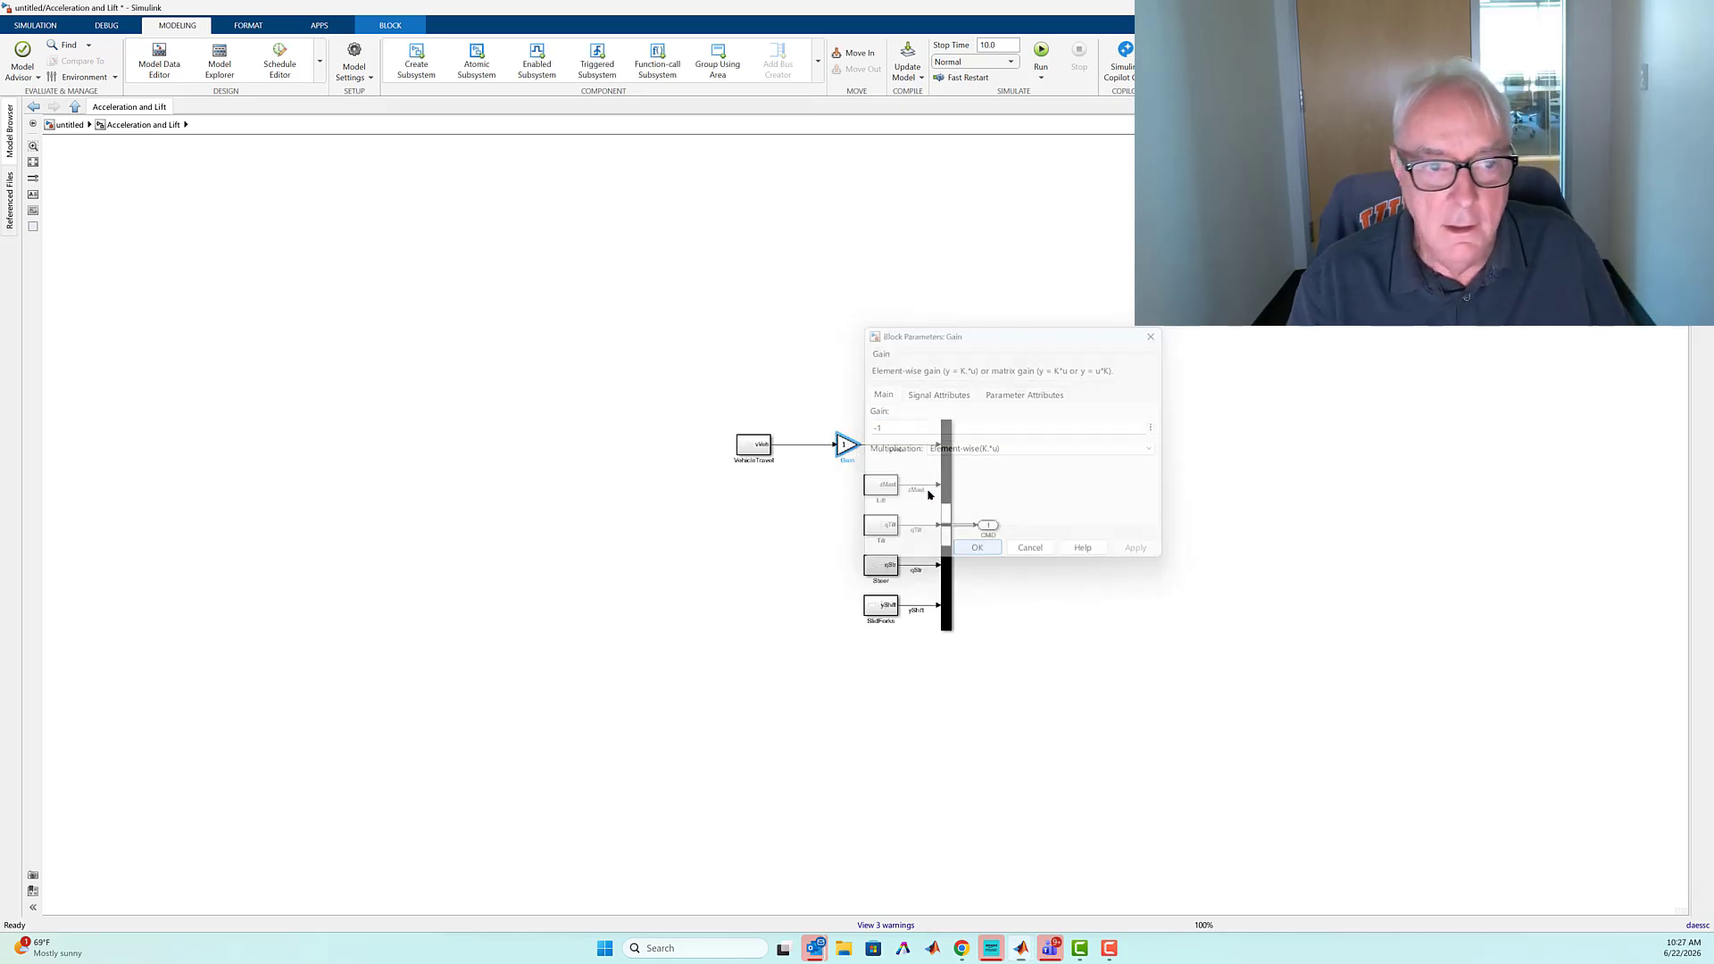
pyautogui.click(69, 125)
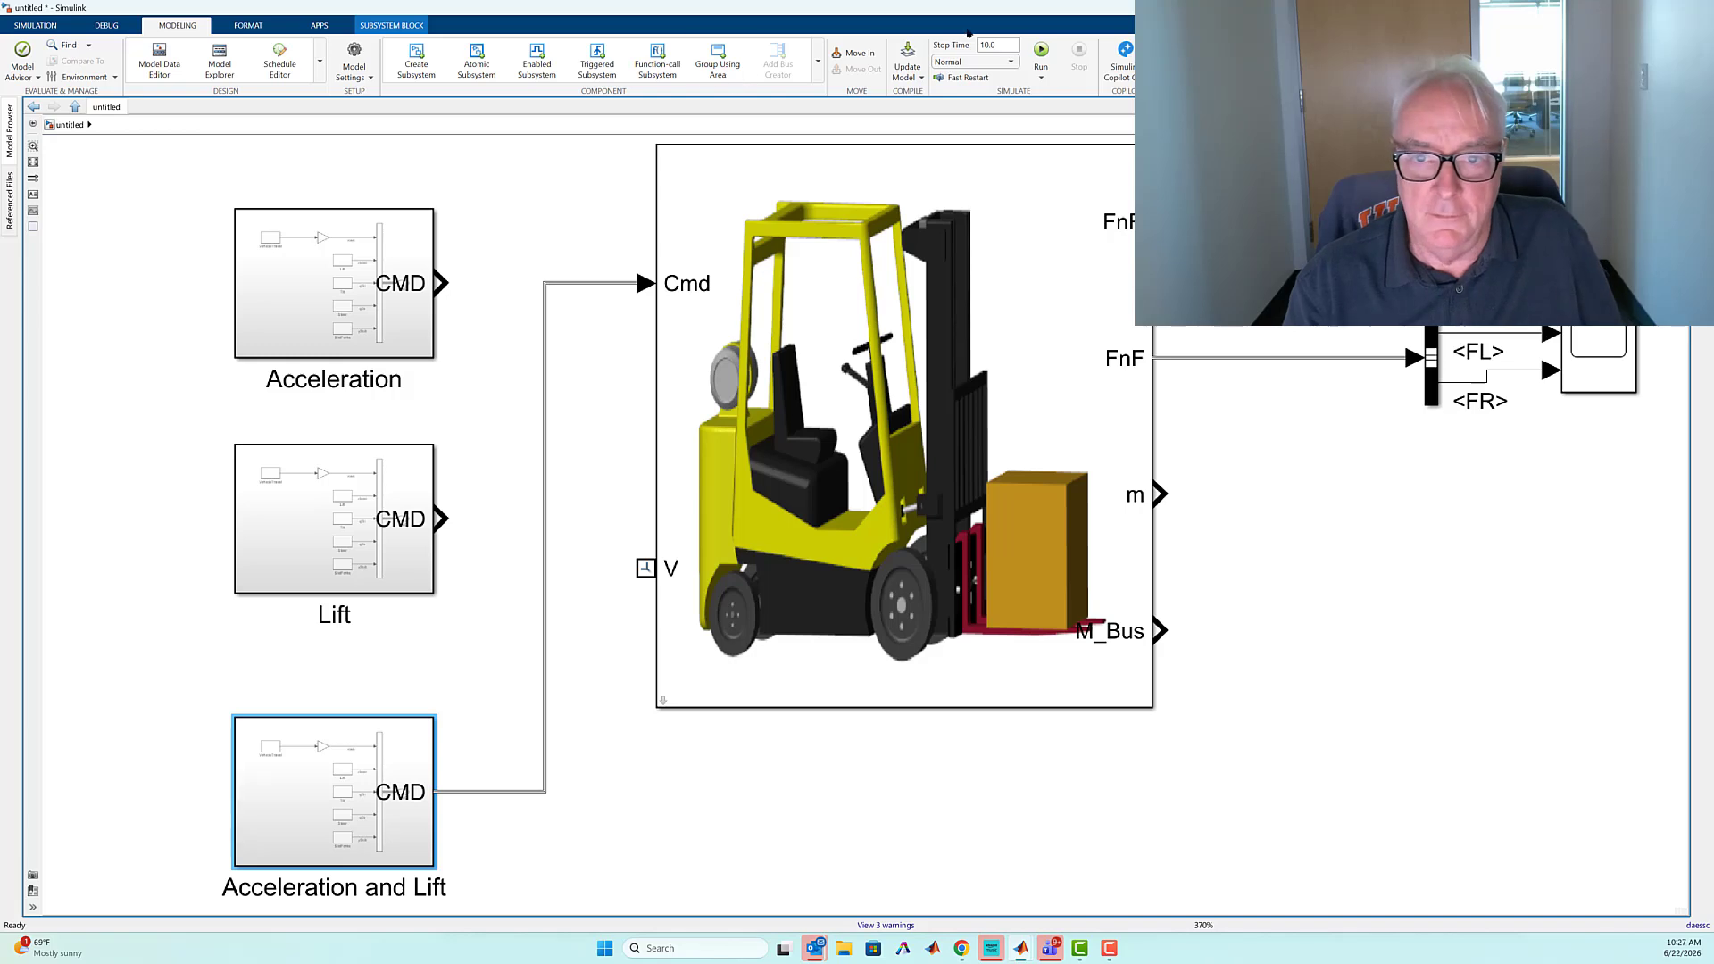
# Simulate the reversed acceleration and lift command and play back its animation in Multibody Explorer
pyautogui.click(1040, 50)
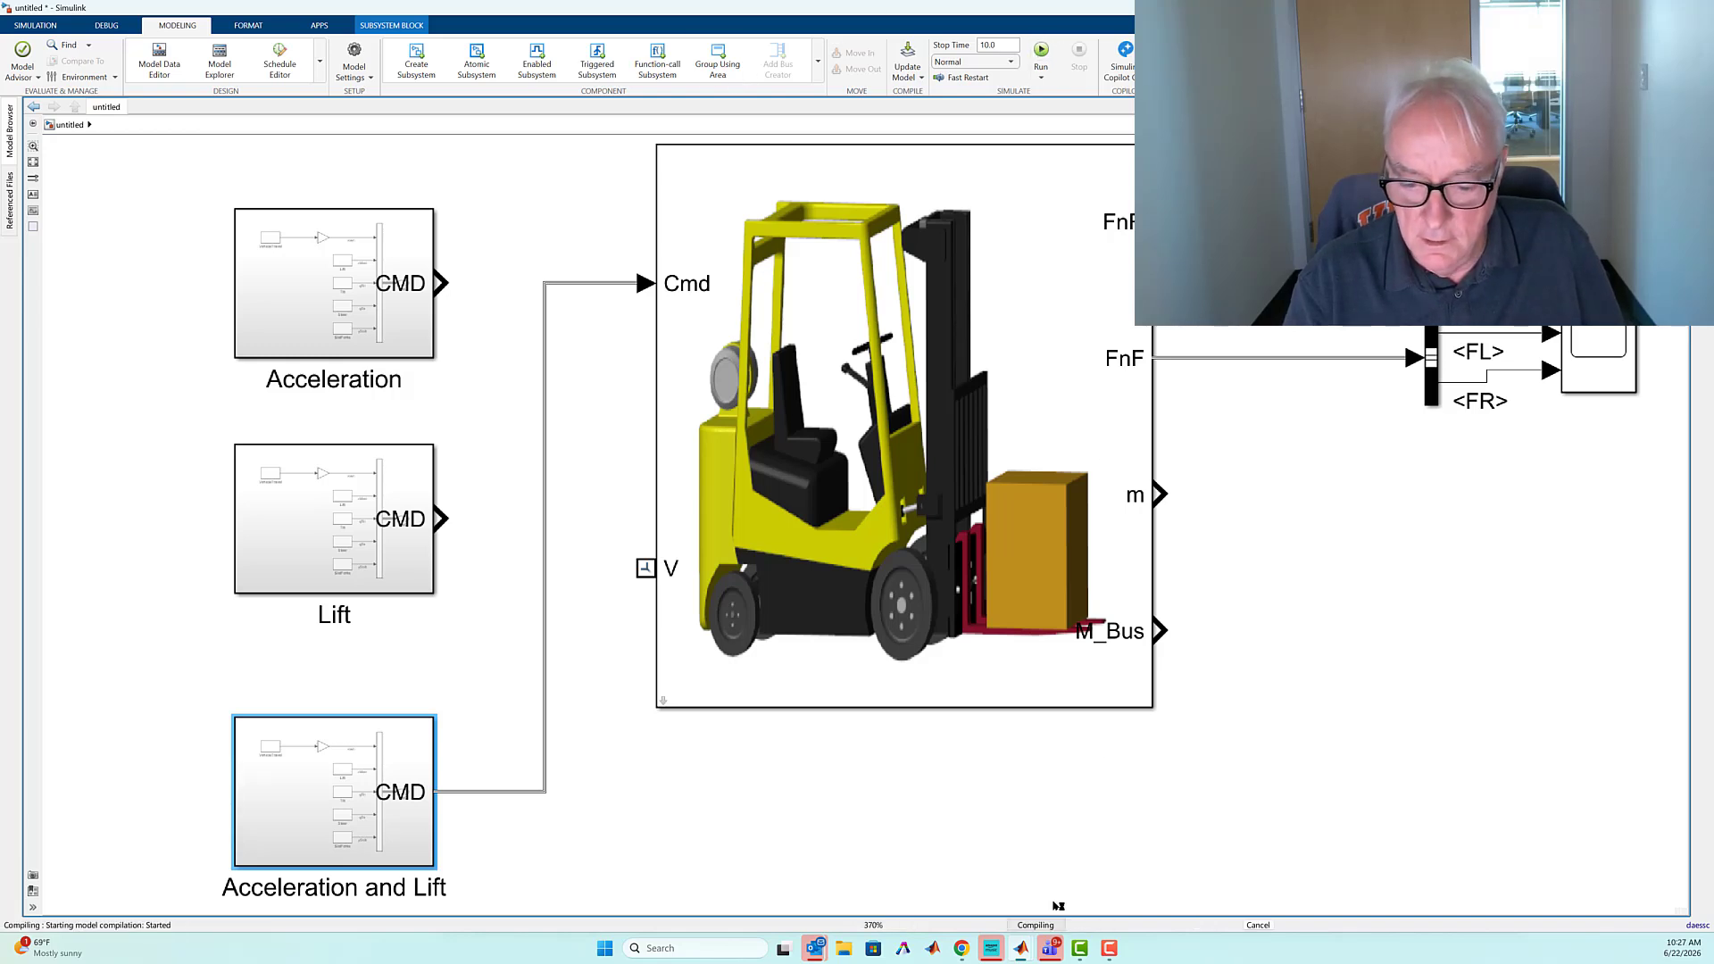
pyautogui.moveTo(1080, 952)
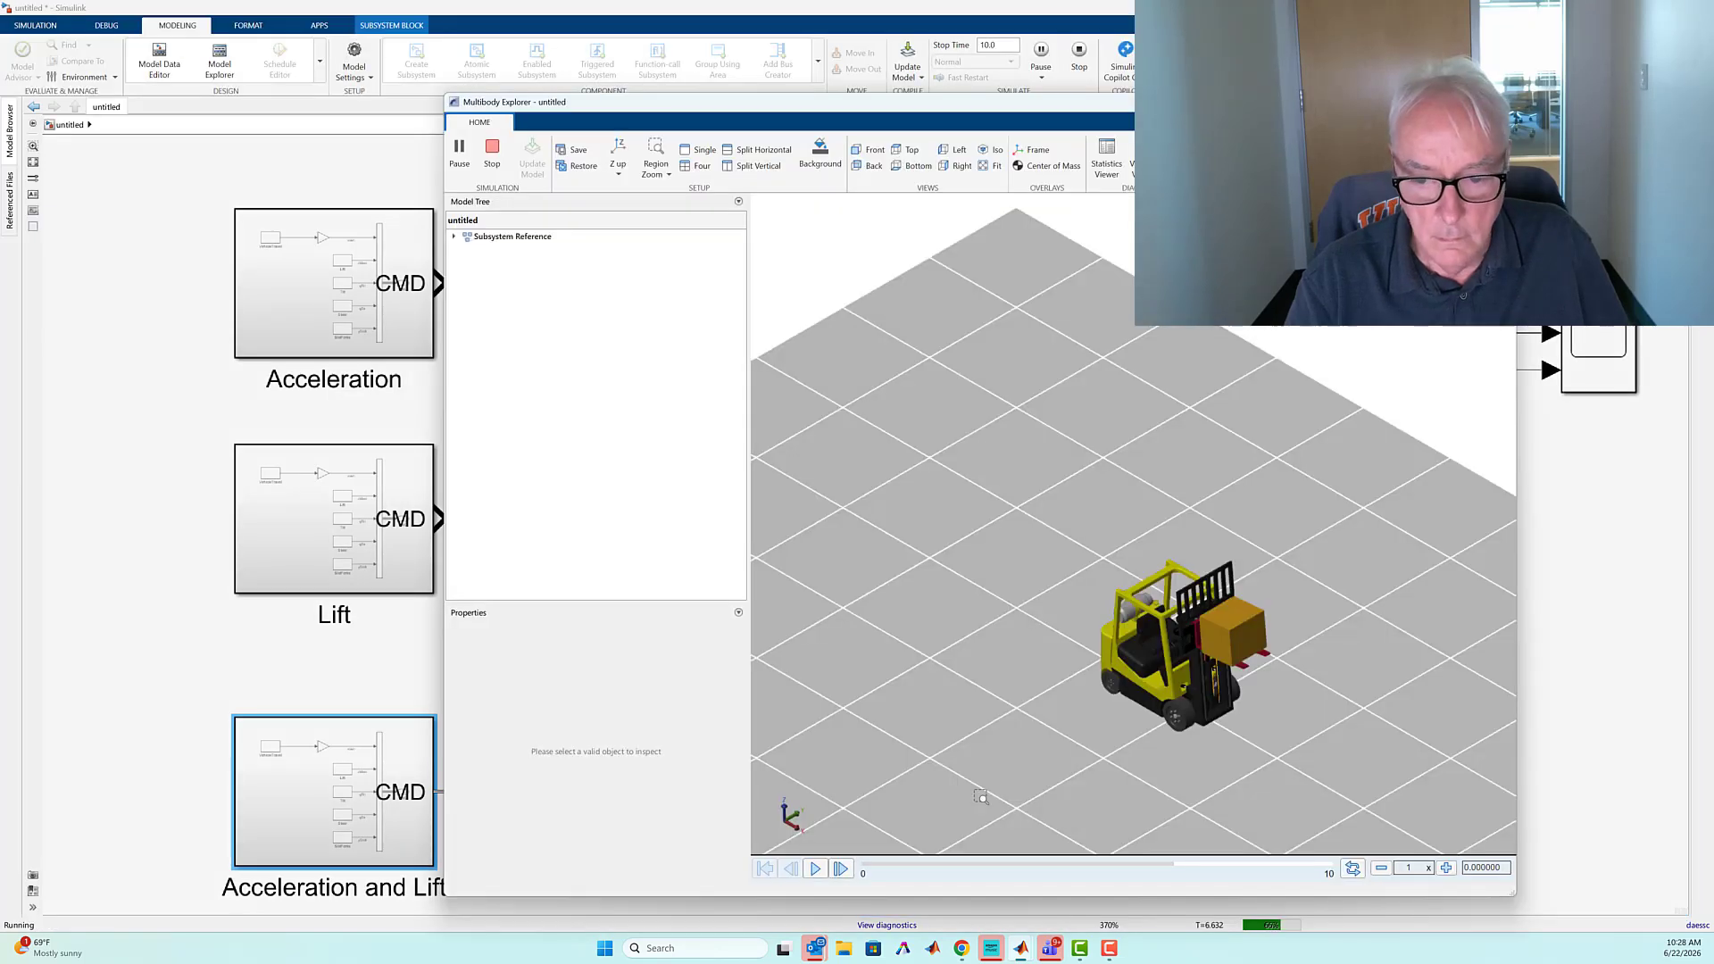
pyautogui.click(815, 869)
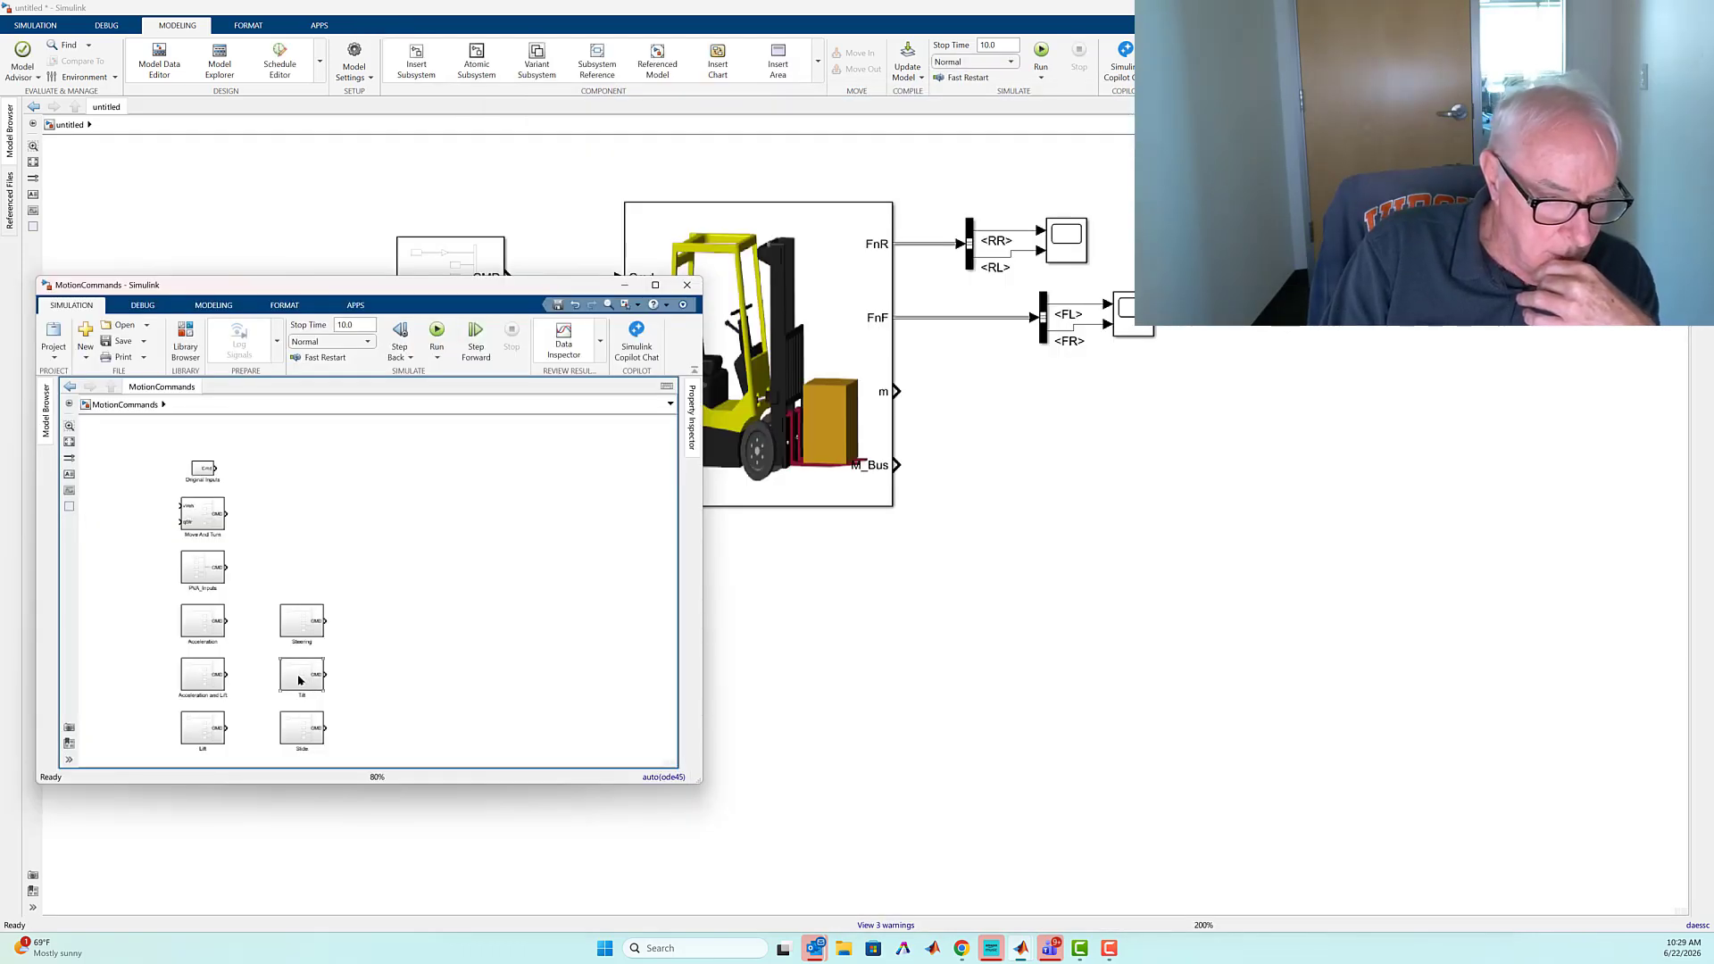
# Copy the Tilt command block from MotionCommands below Acceleration and Lift and delete the line from Acceleration and Lift to the forklift
pyautogui.moveTo(302, 681); pyautogui.dragTo(425, 690)
pyautogui.moveTo(727, 703); pyautogui.dragTo(445, 705)
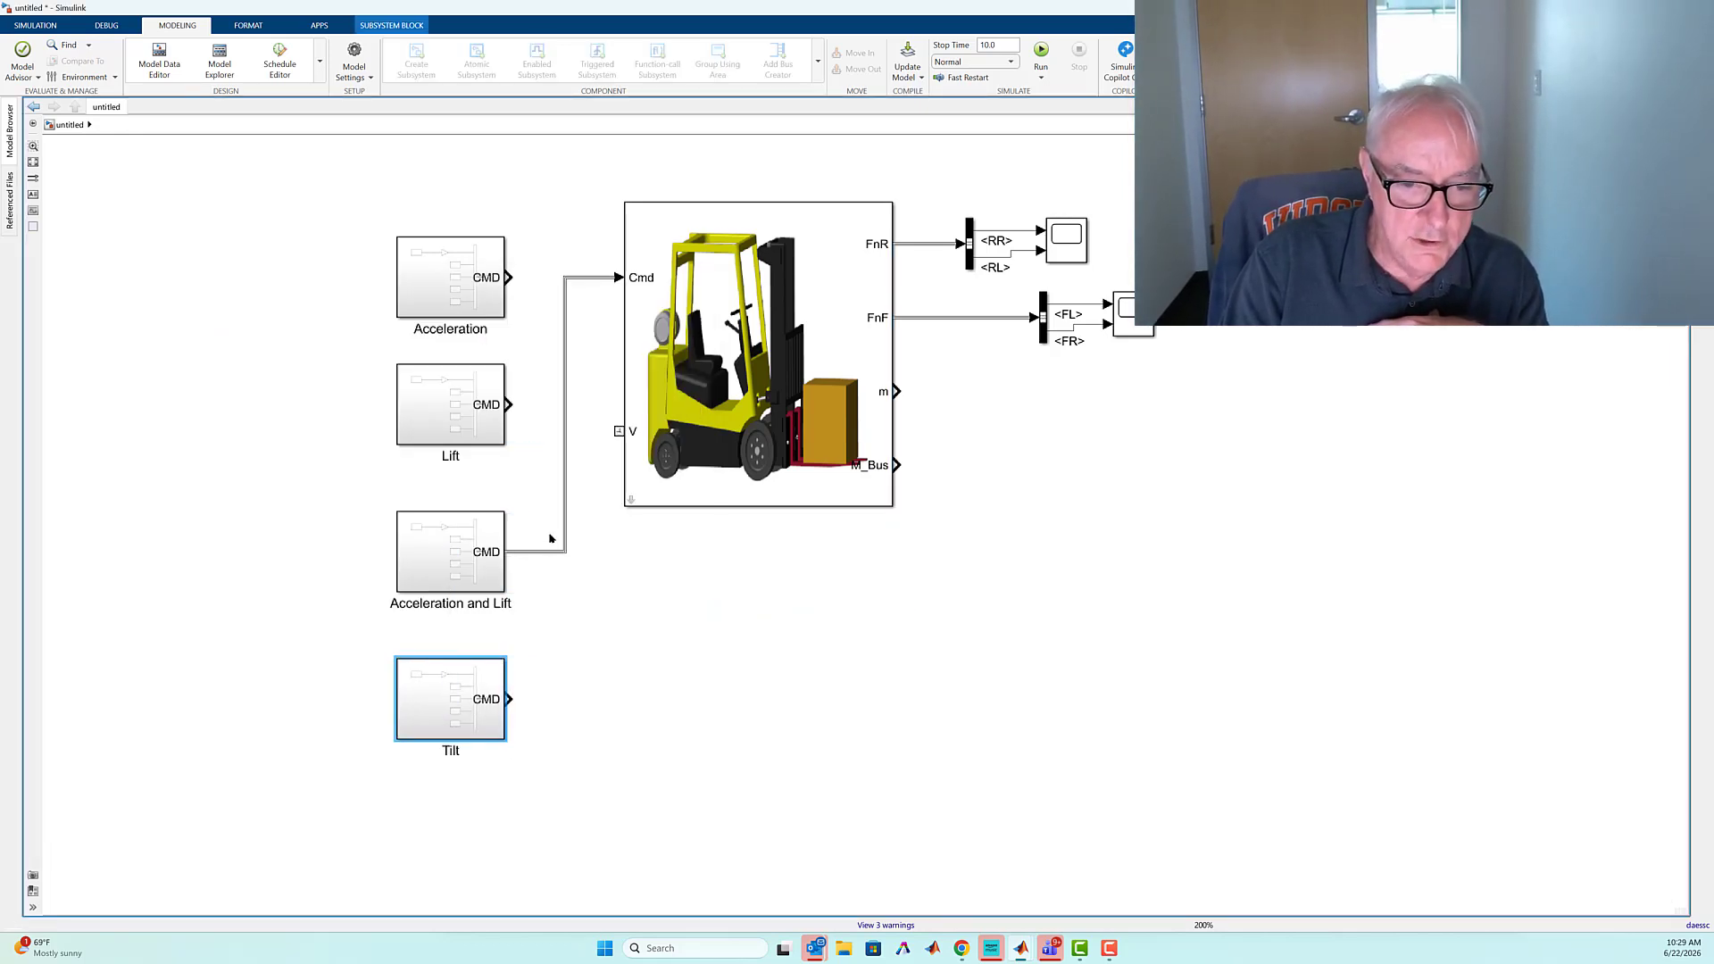
pyautogui.moveTo(549, 533); pyautogui.dragTo(578, 577)
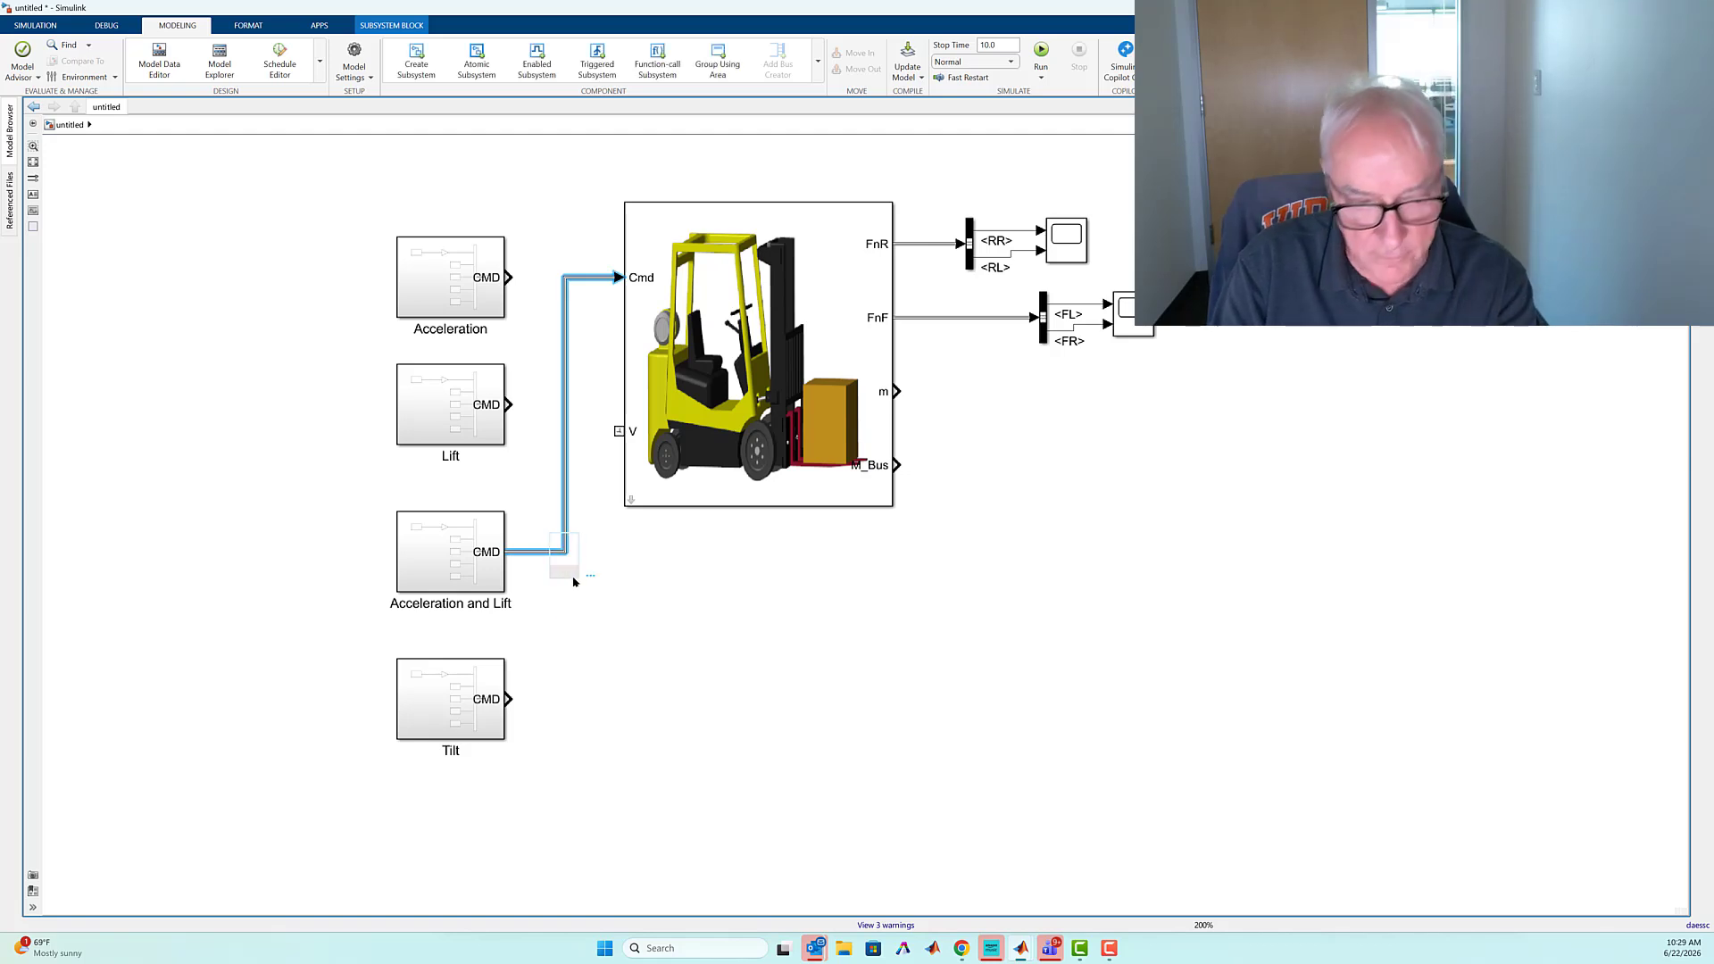
pyautogui.press('Delete')
# Connect the Tilt block's CMD output to the forklift's Cmd input and play back the simulated tilt animation
pyautogui.moveTo(511, 698)
pyautogui.mouseDown()
pyautogui.moveTo(581, 607)
pyautogui.moveTo(631, 276)
pyautogui.mouseUp()
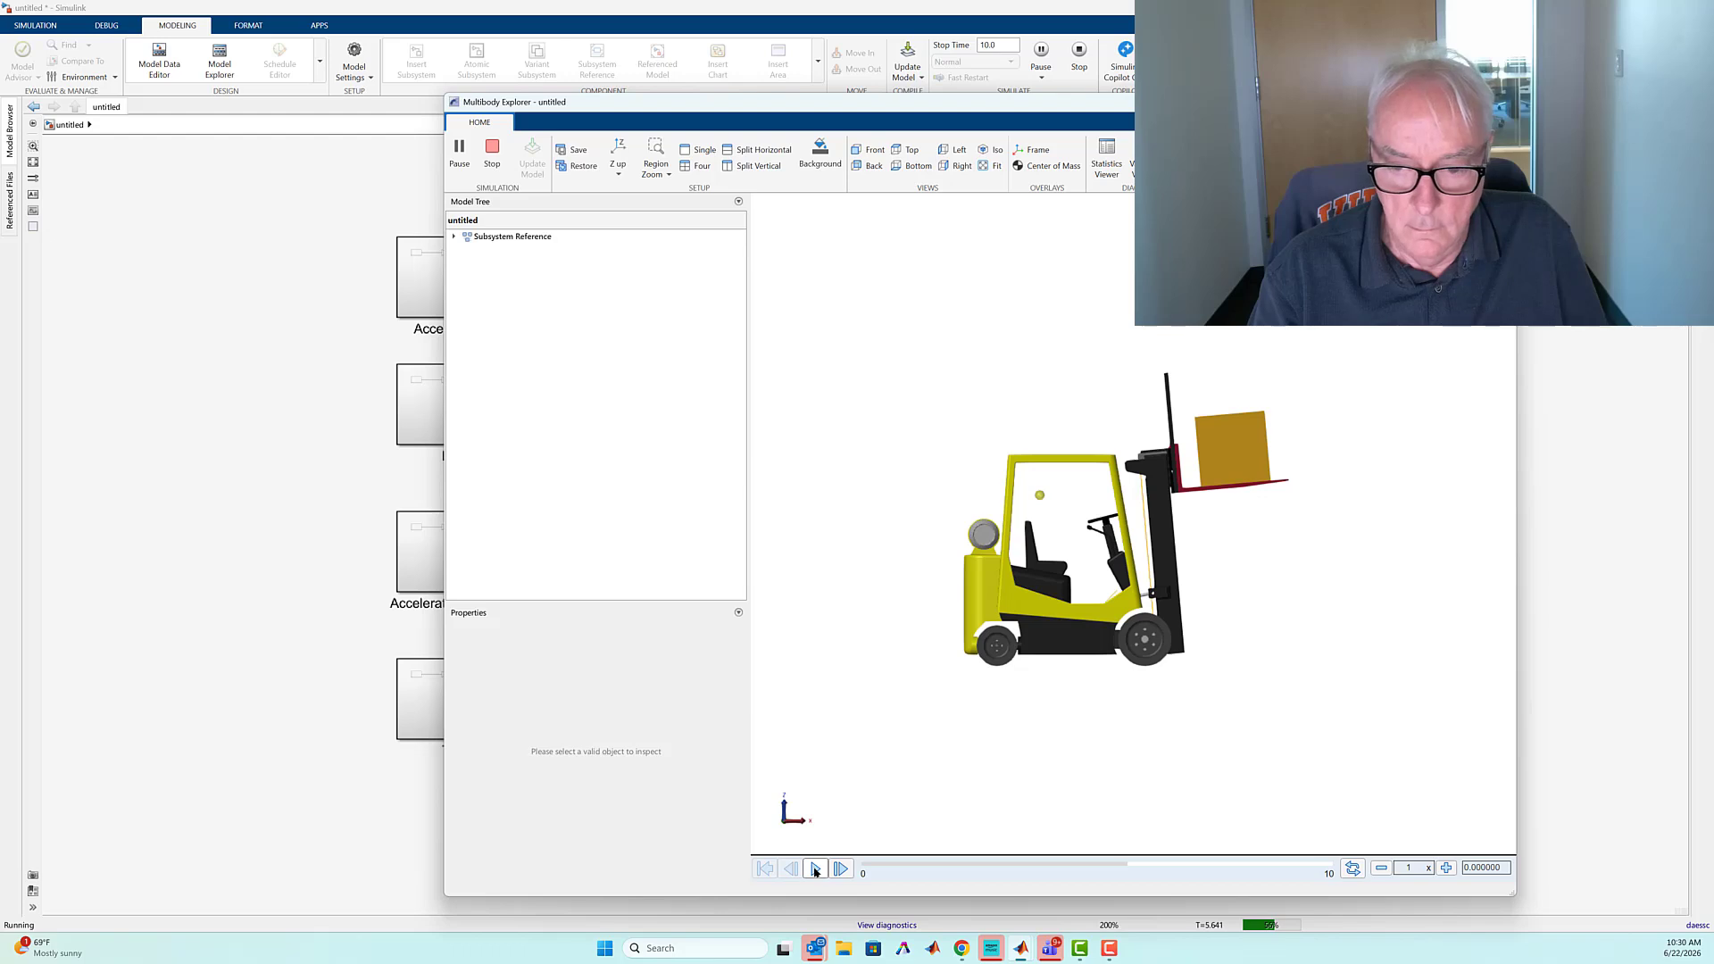
pyautogui.click(815, 870)
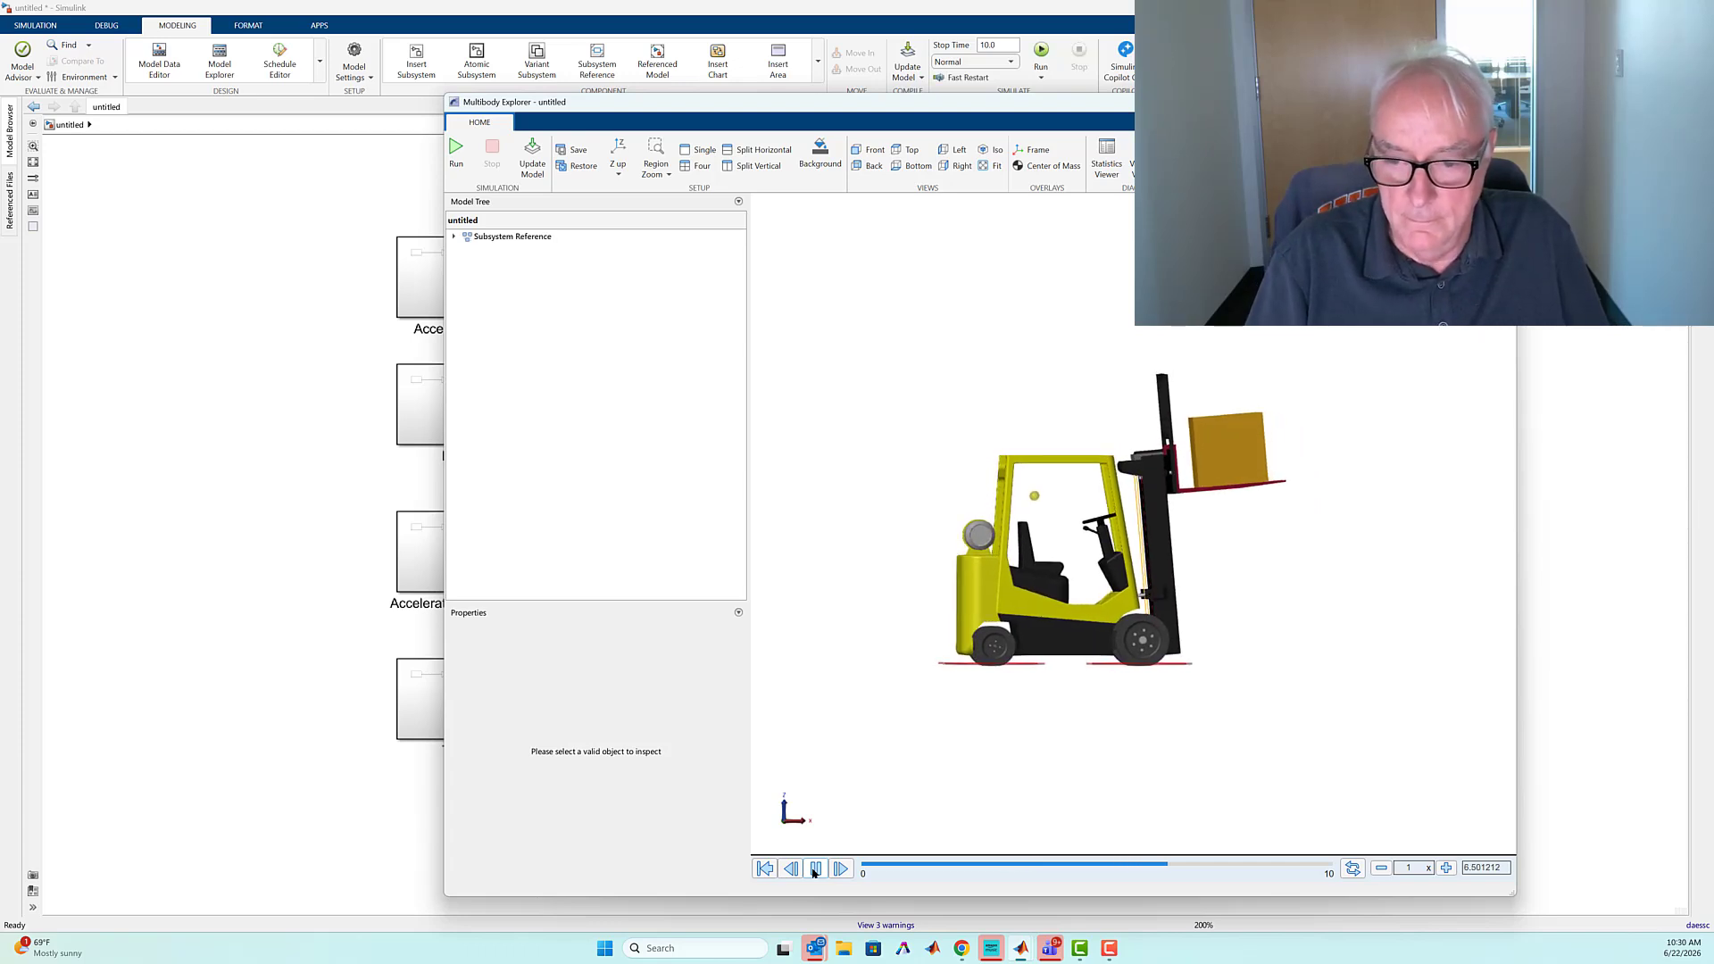
pyautogui.click(141, 191)
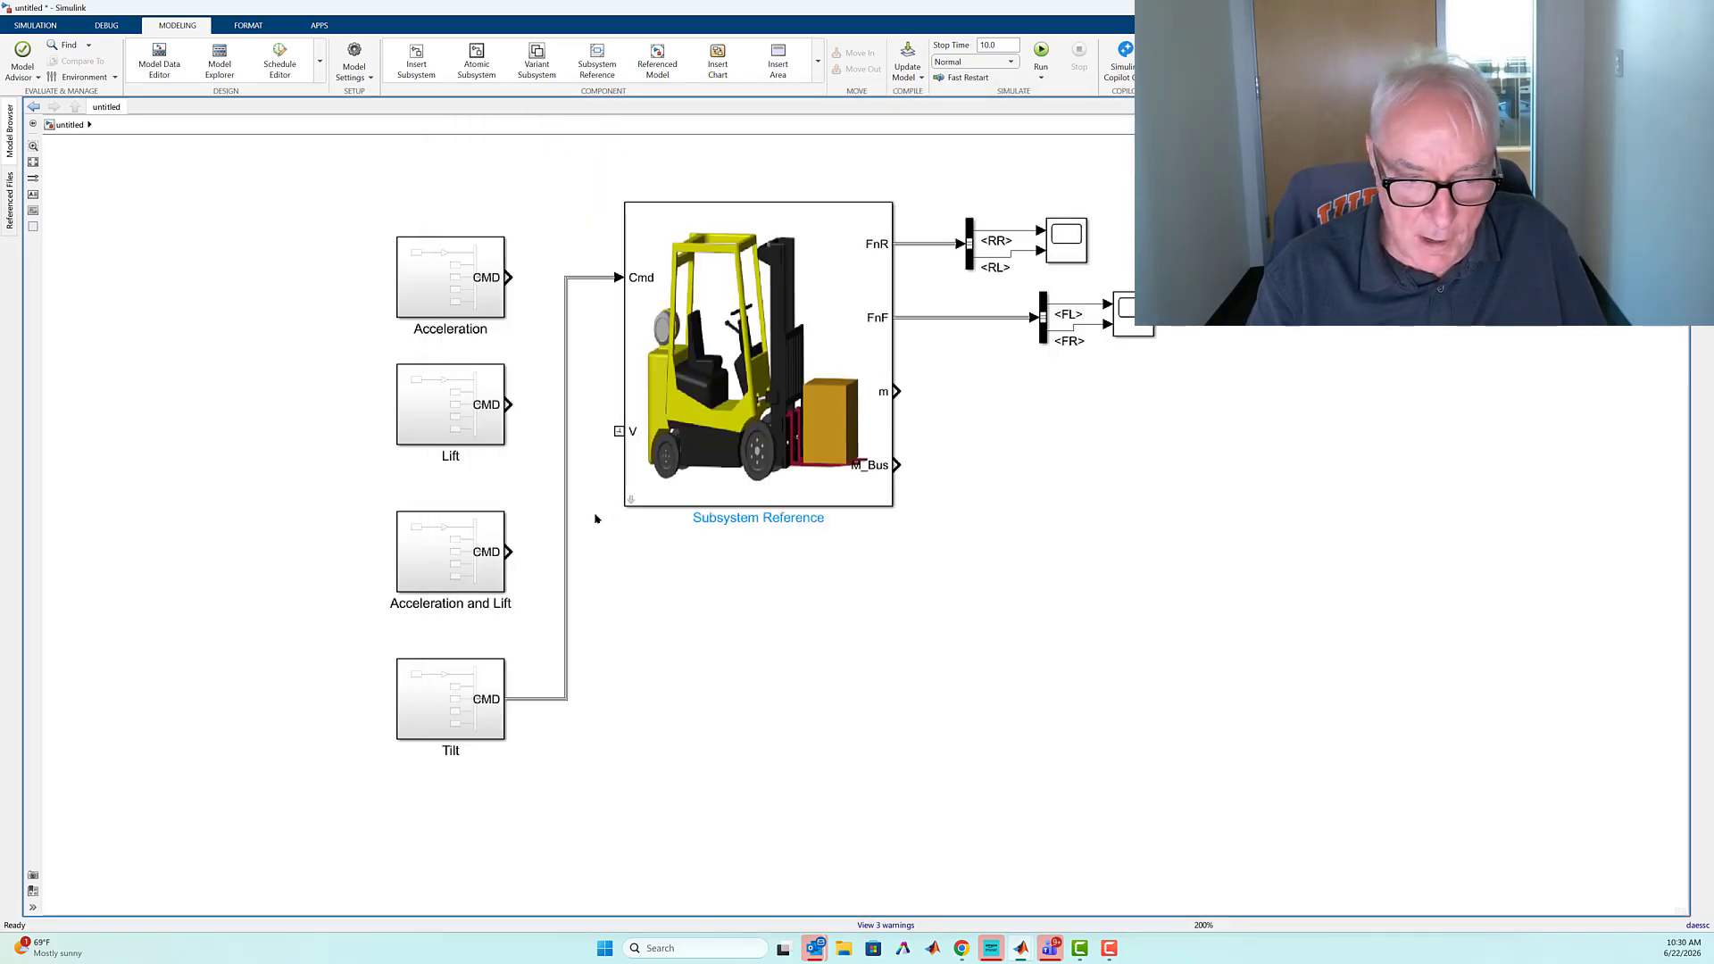
# Set the Tilt Transition Time to 2 s in the Tilt source inside the Tilt command block
pyautogui.click(456, 717)
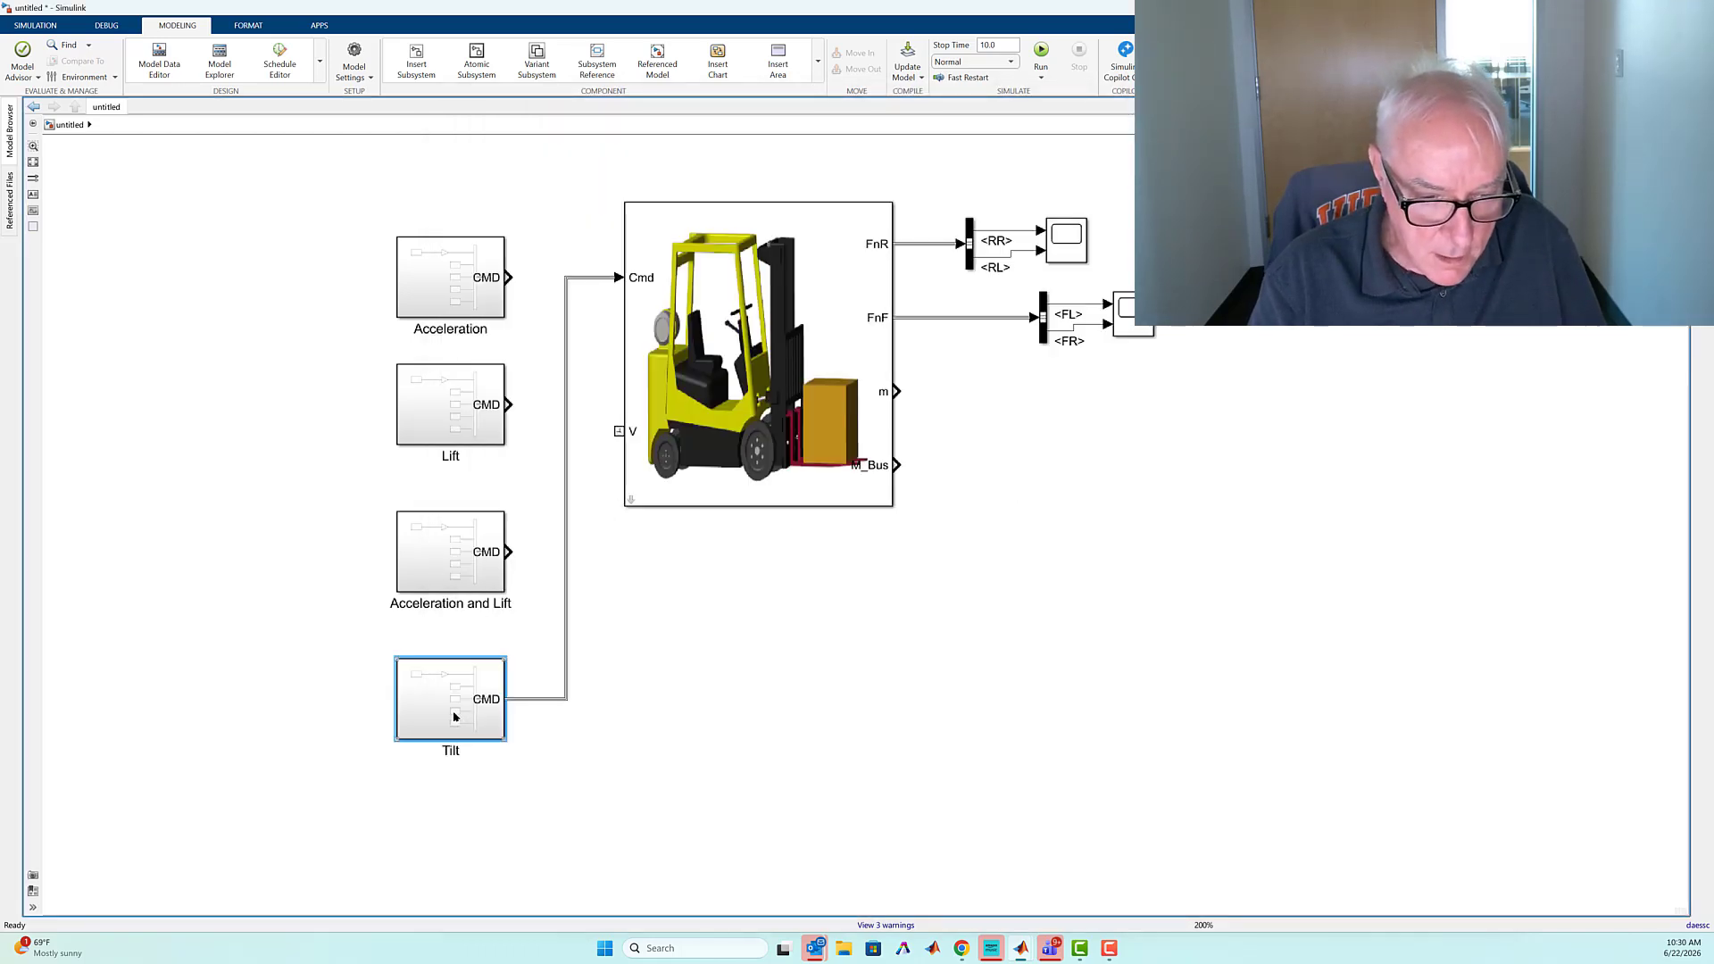
pyautogui.doubleClick(510, 710)
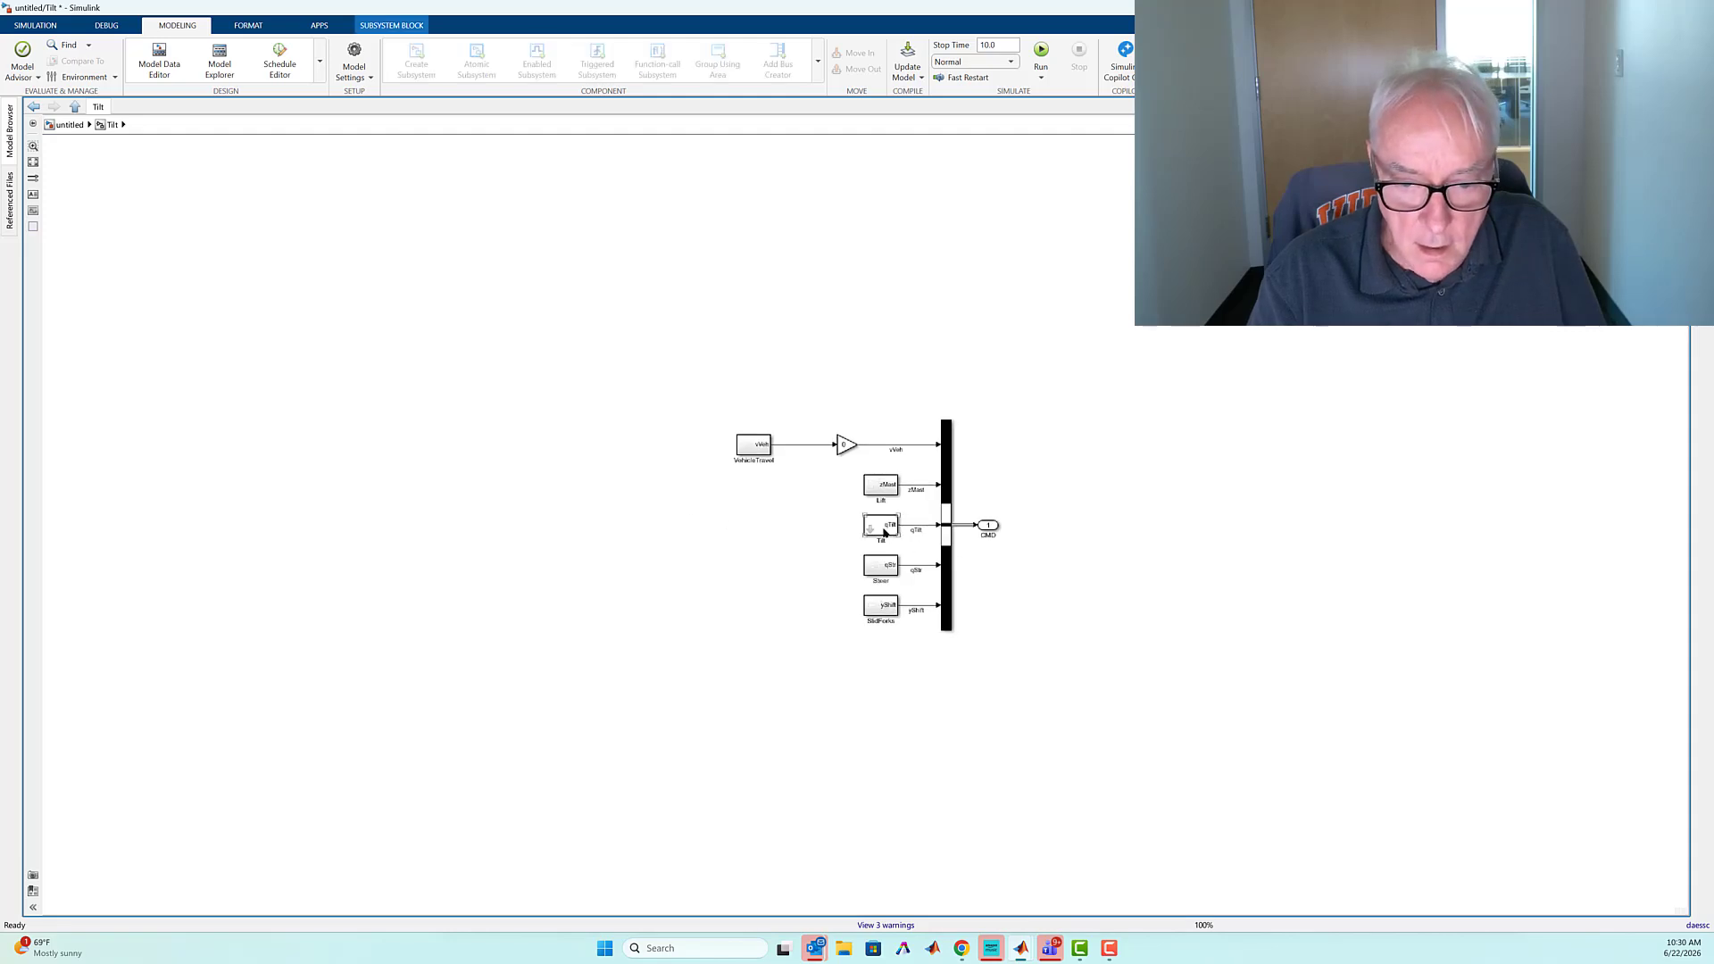
pyautogui.doubleClick(883, 533)
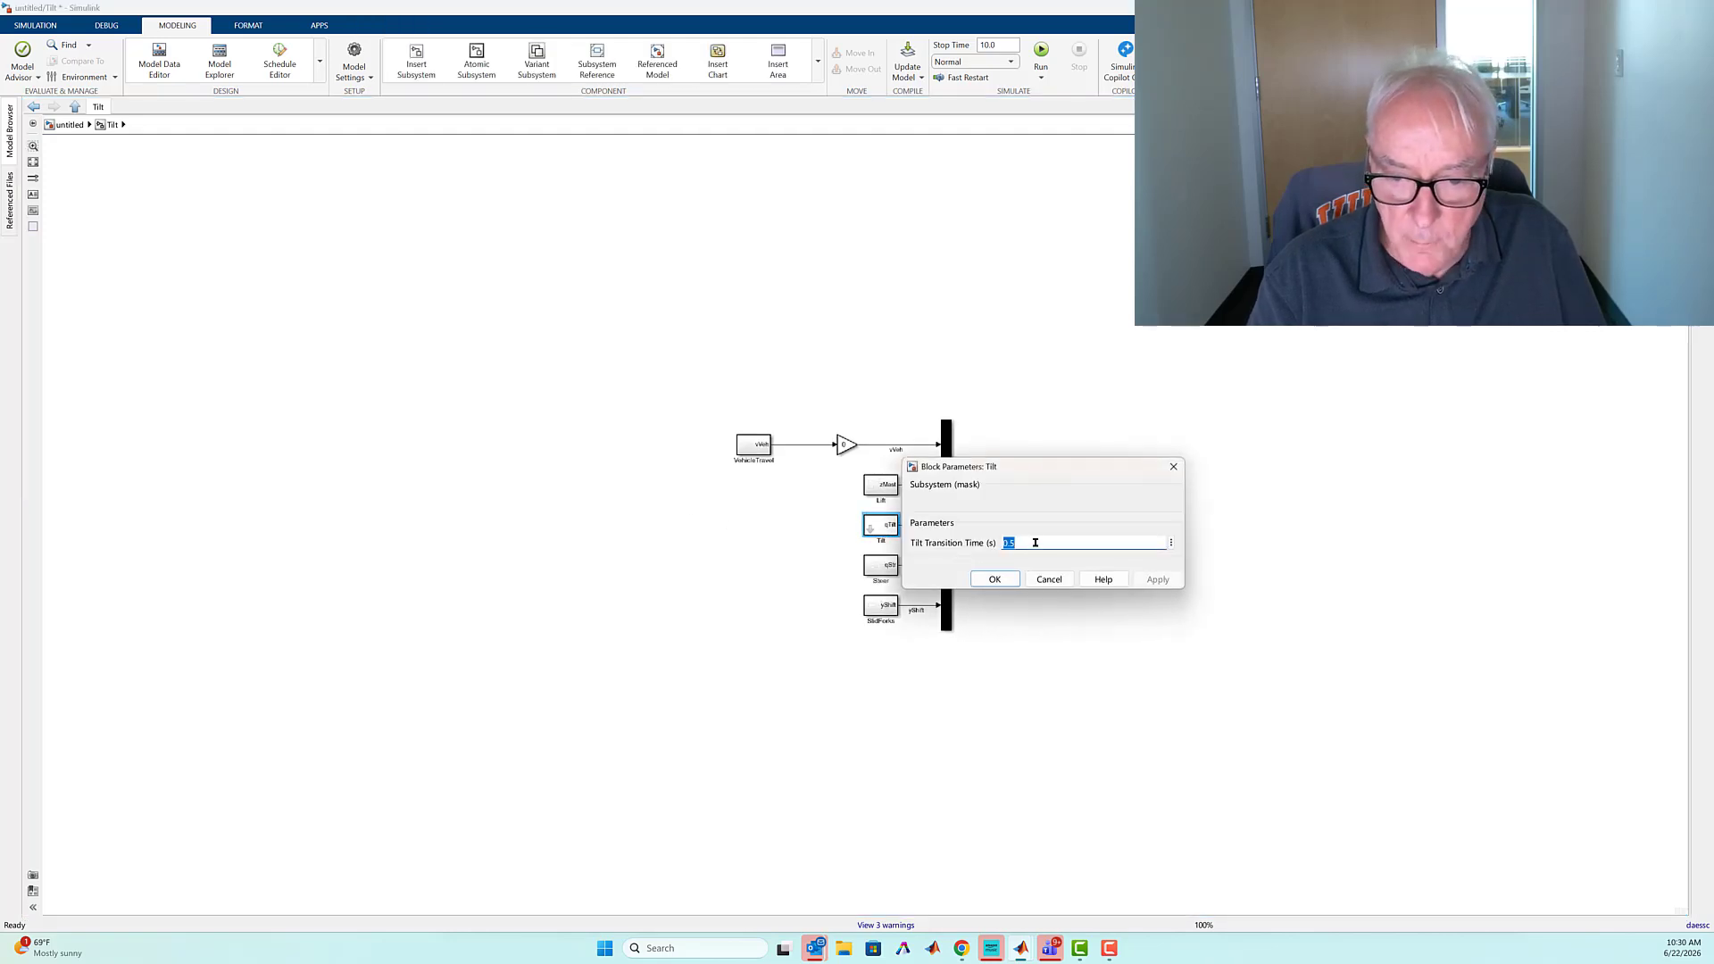
pyautogui.write('2')
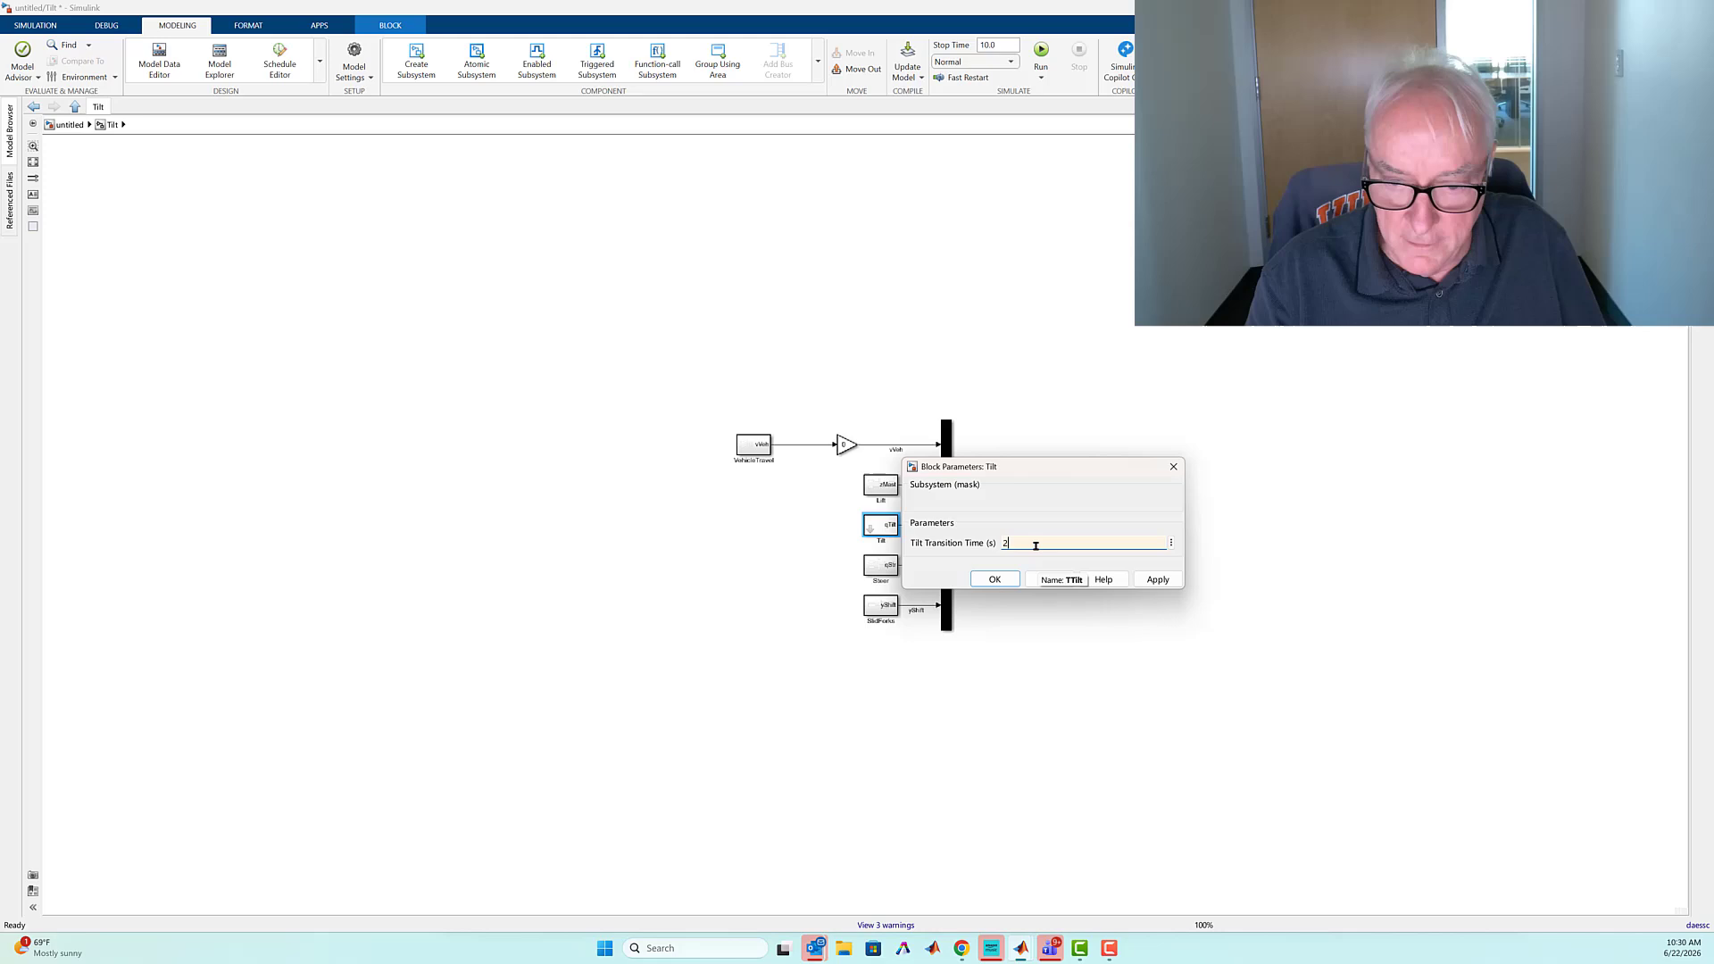
pyautogui.click(994, 580)
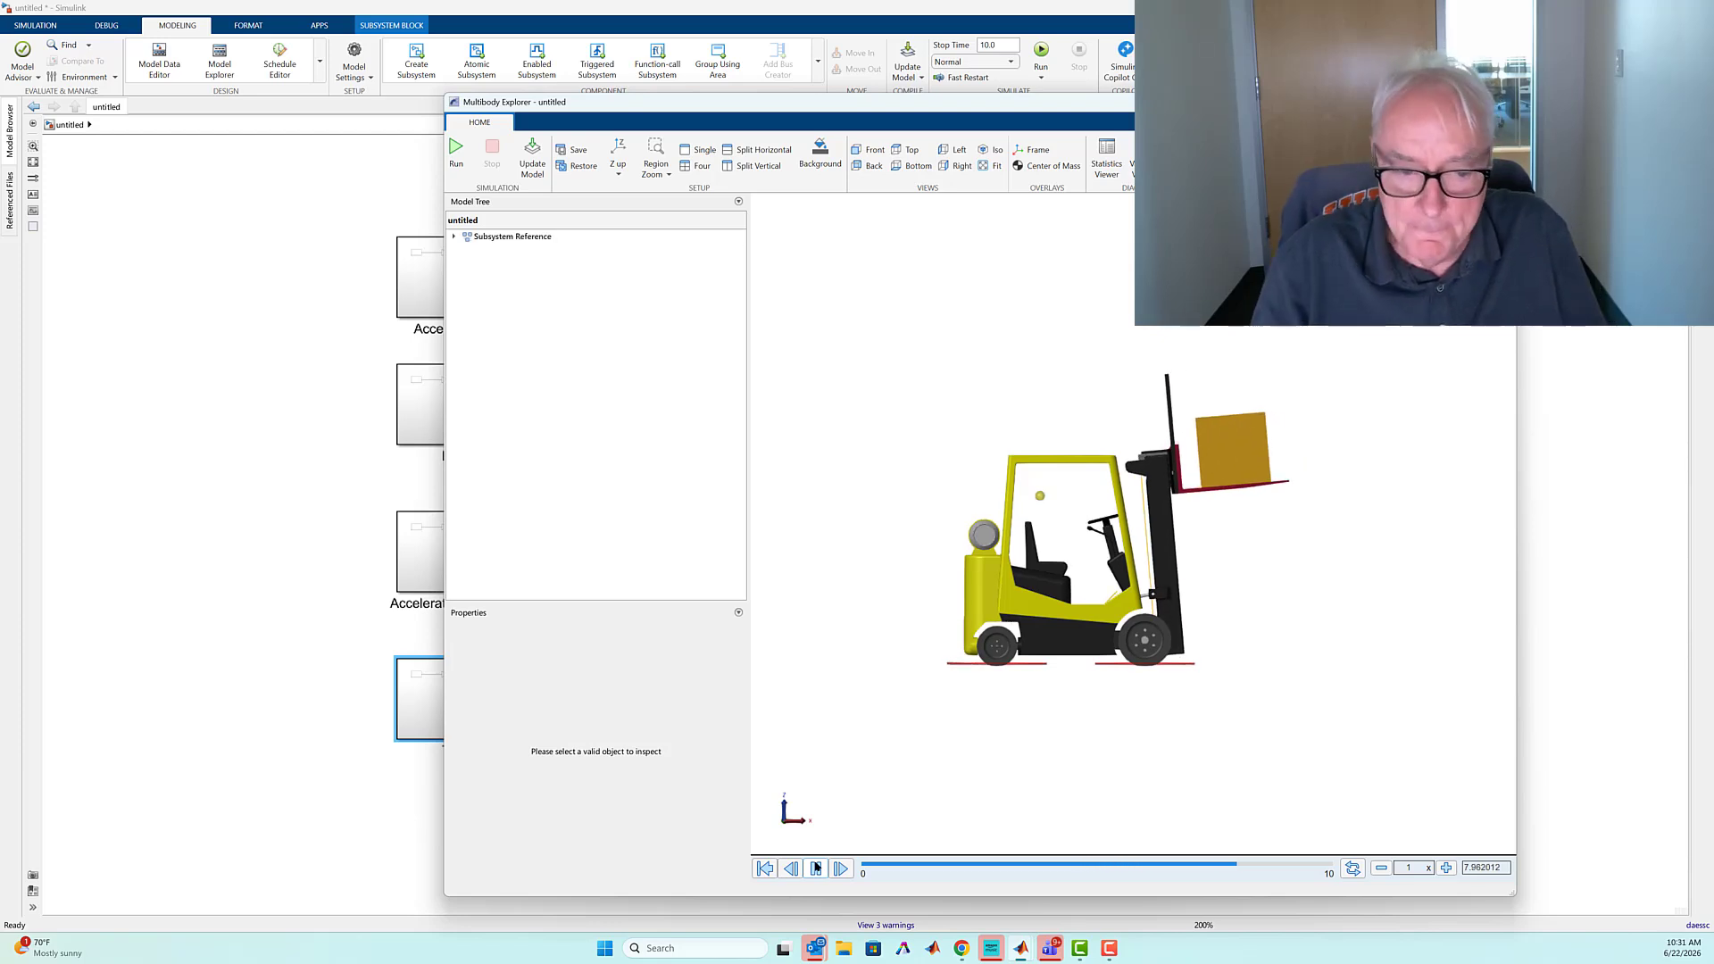
# Replace the Tilt connection with a Slide command block placed below Tilt and wired to the forklift's Cmd input
pyautogui.click(567, 667)
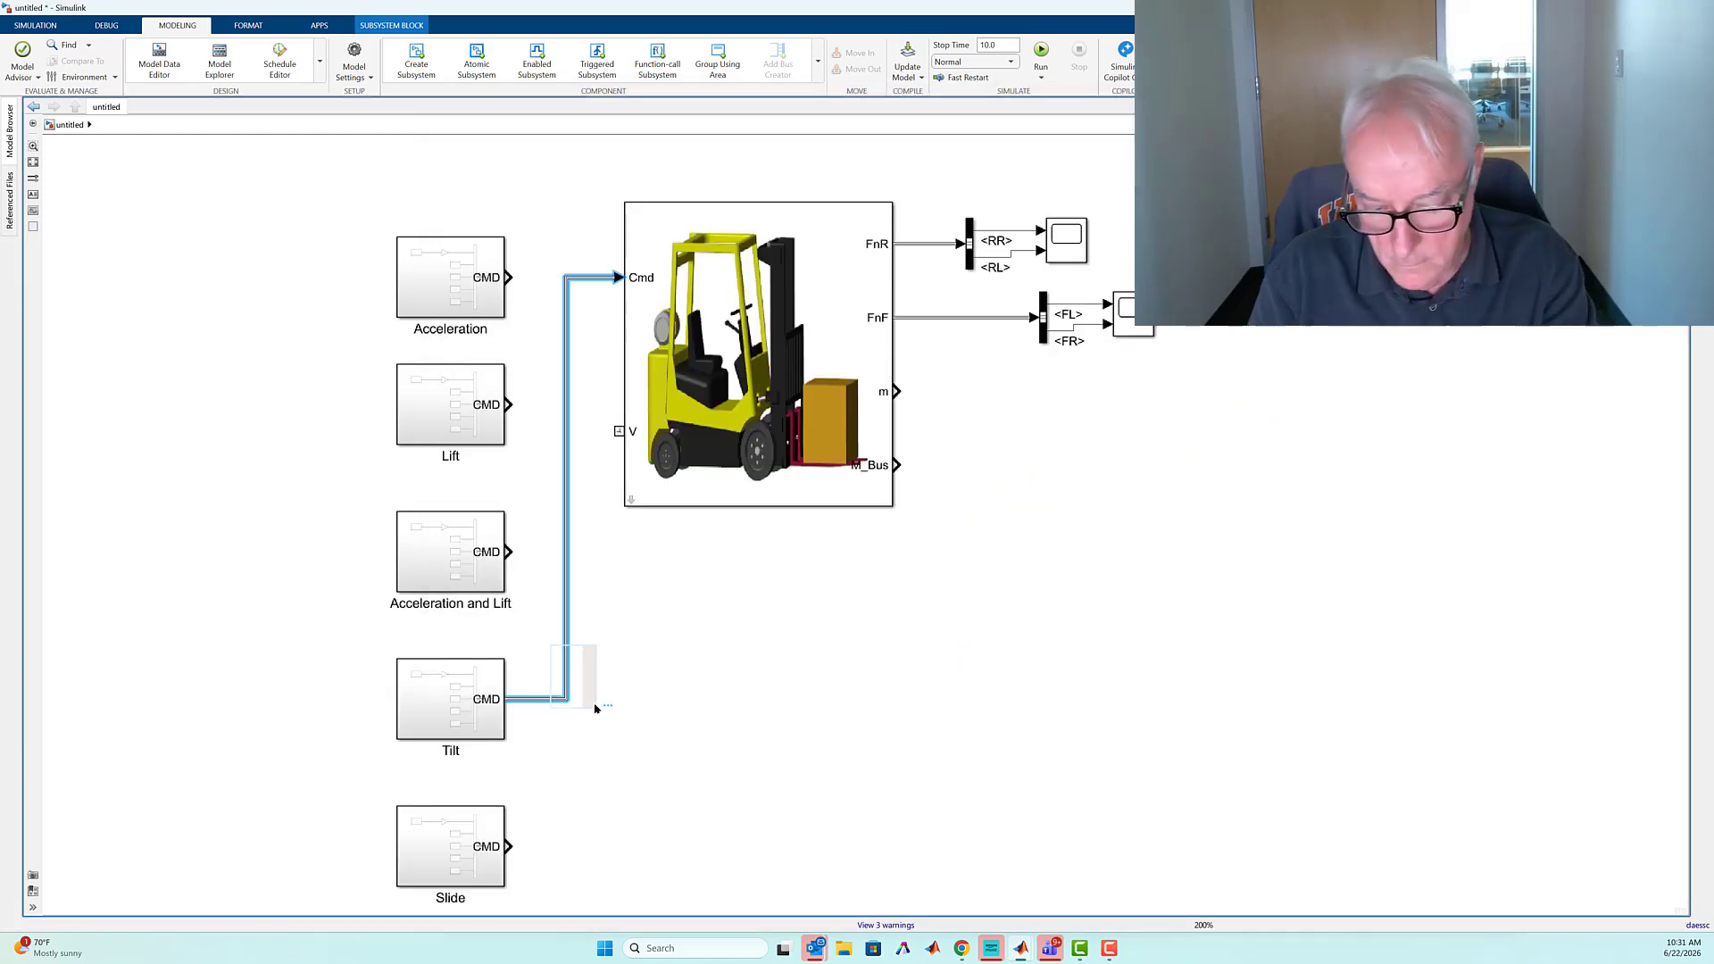
pyautogui.press('Delete')
pyautogui.click(502, 839)
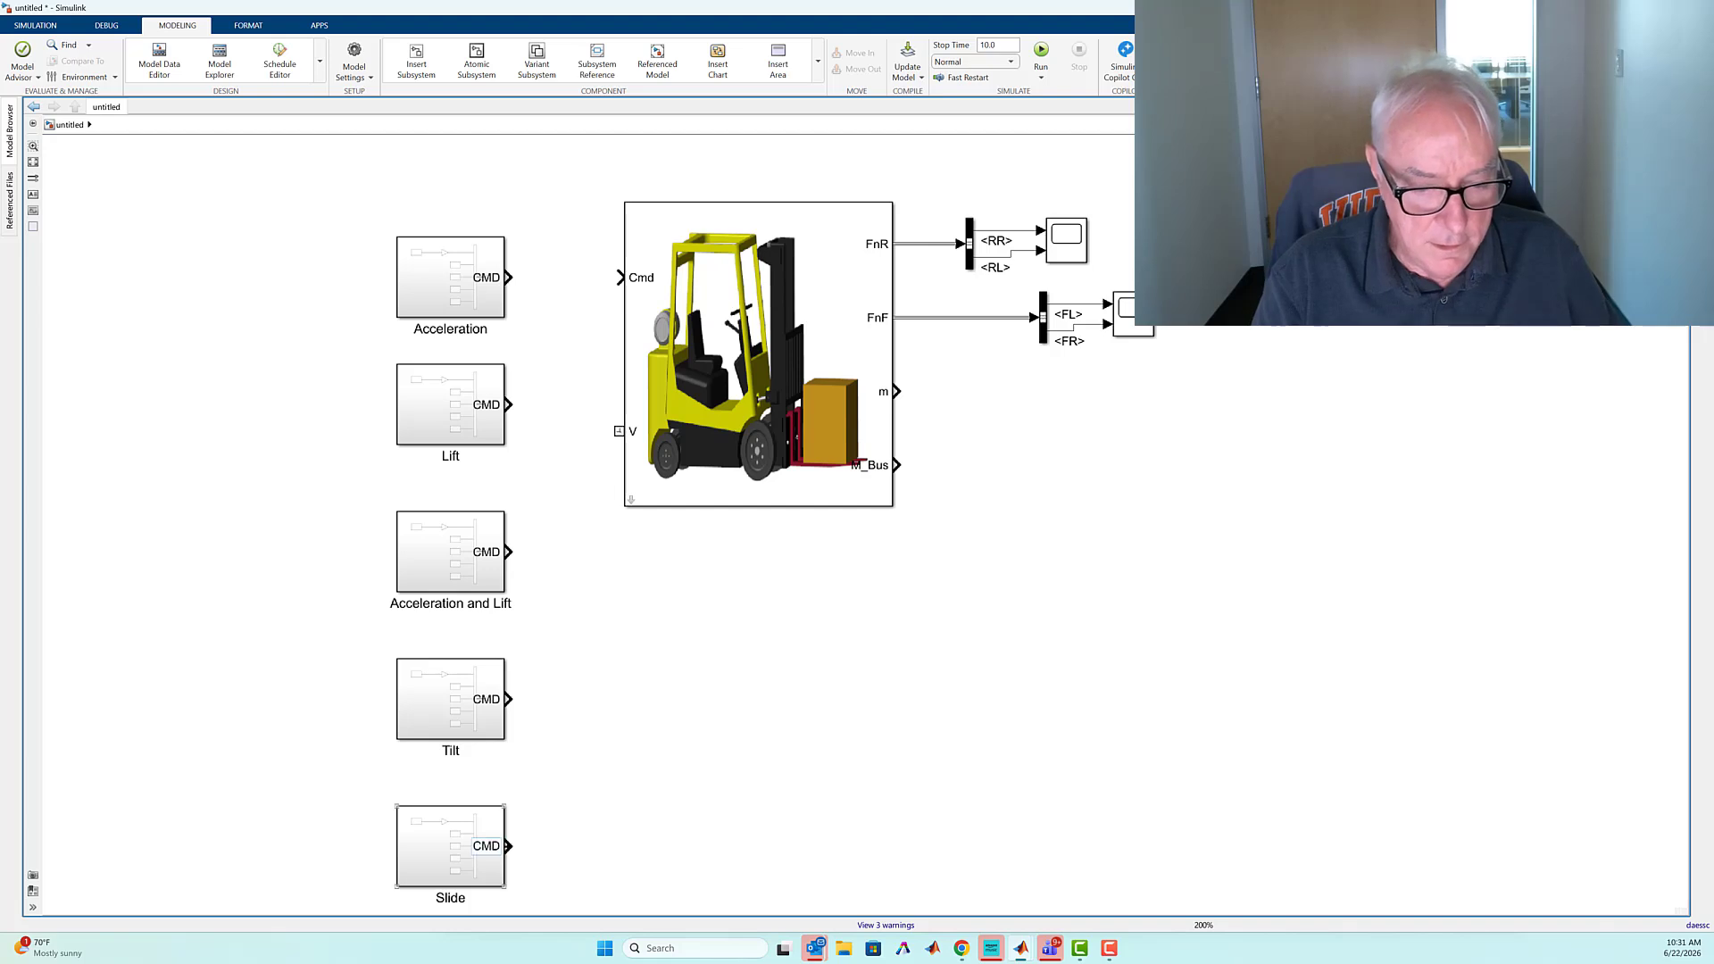
pyautogui.moveTo(596, 520); pyautogui.dragTo(625, 275)
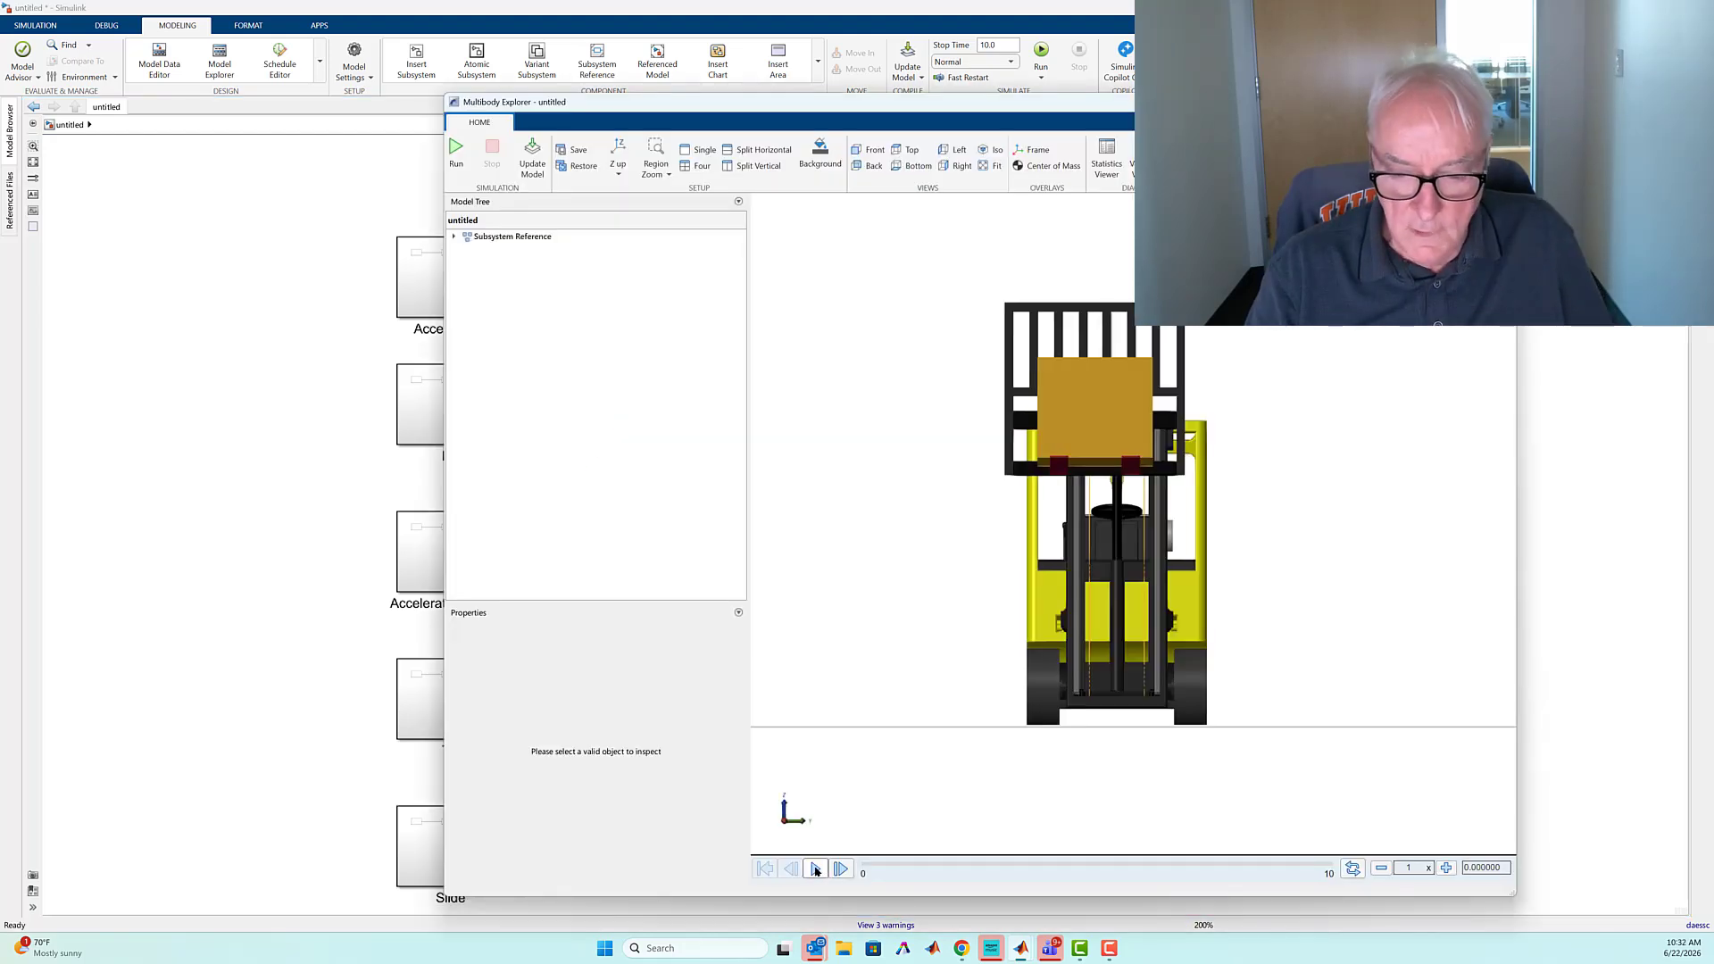
# Play back the slide command's animation in the front view and open the Scope for the rear wheel forces RR and RL
pyautogui.click(815, 867)
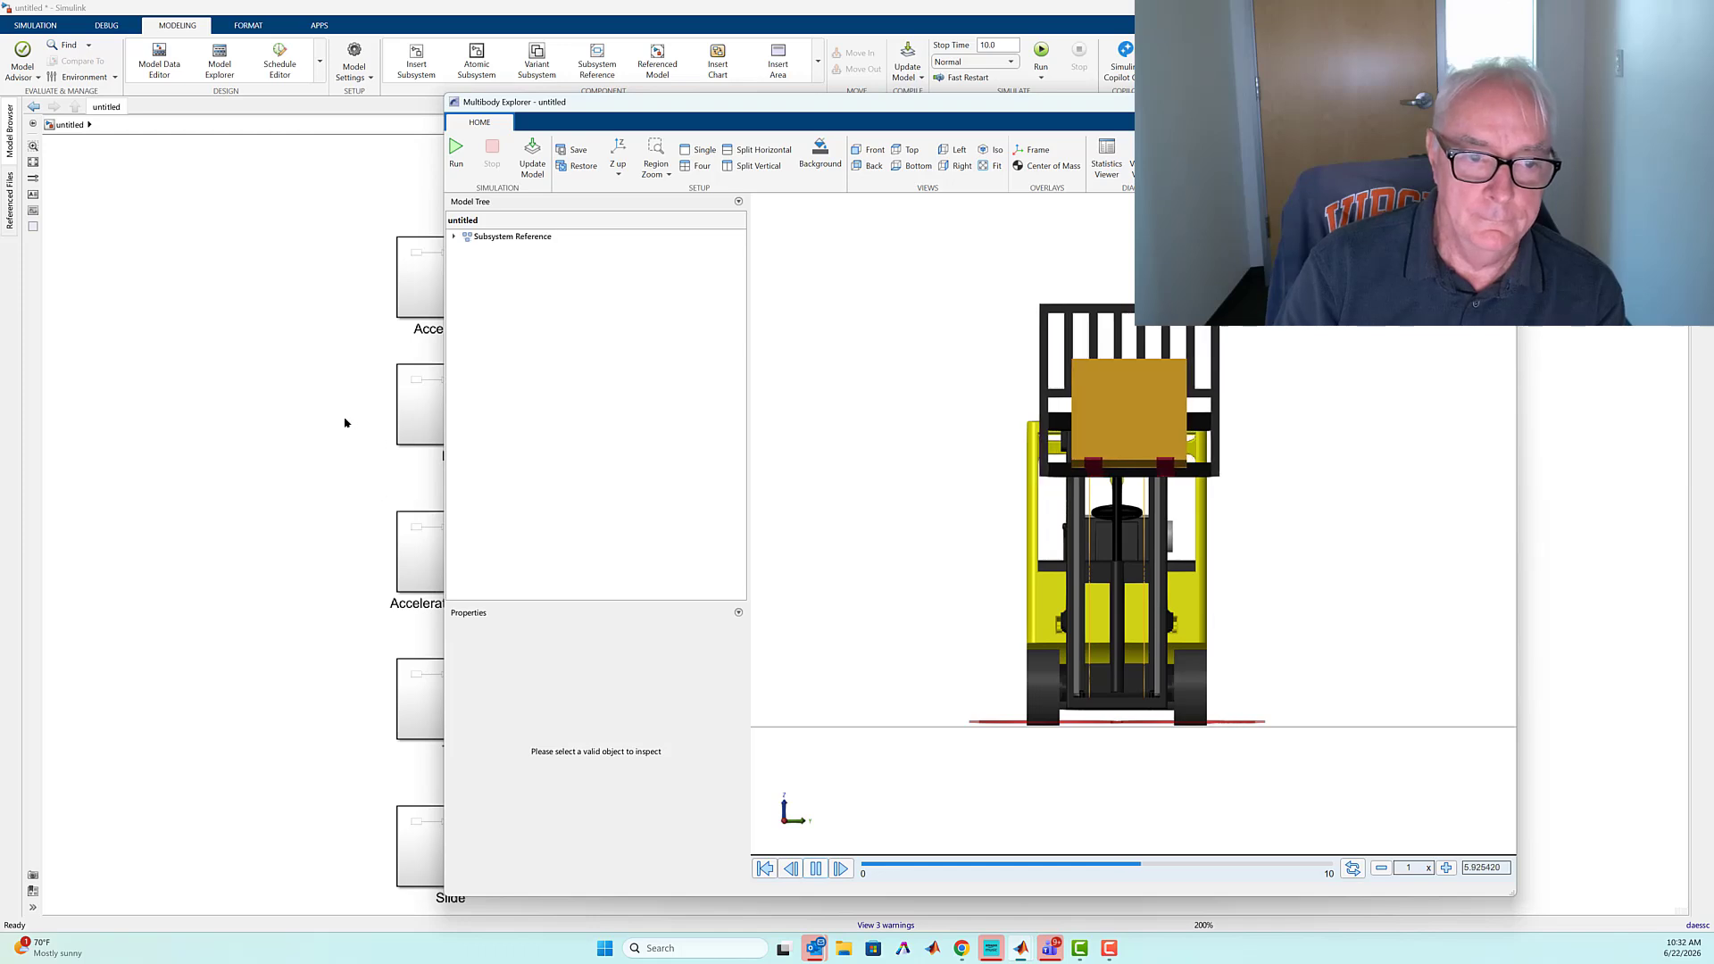
pyautogui.click(273, 371)
pyautogui.doubleClick(1068, 243)
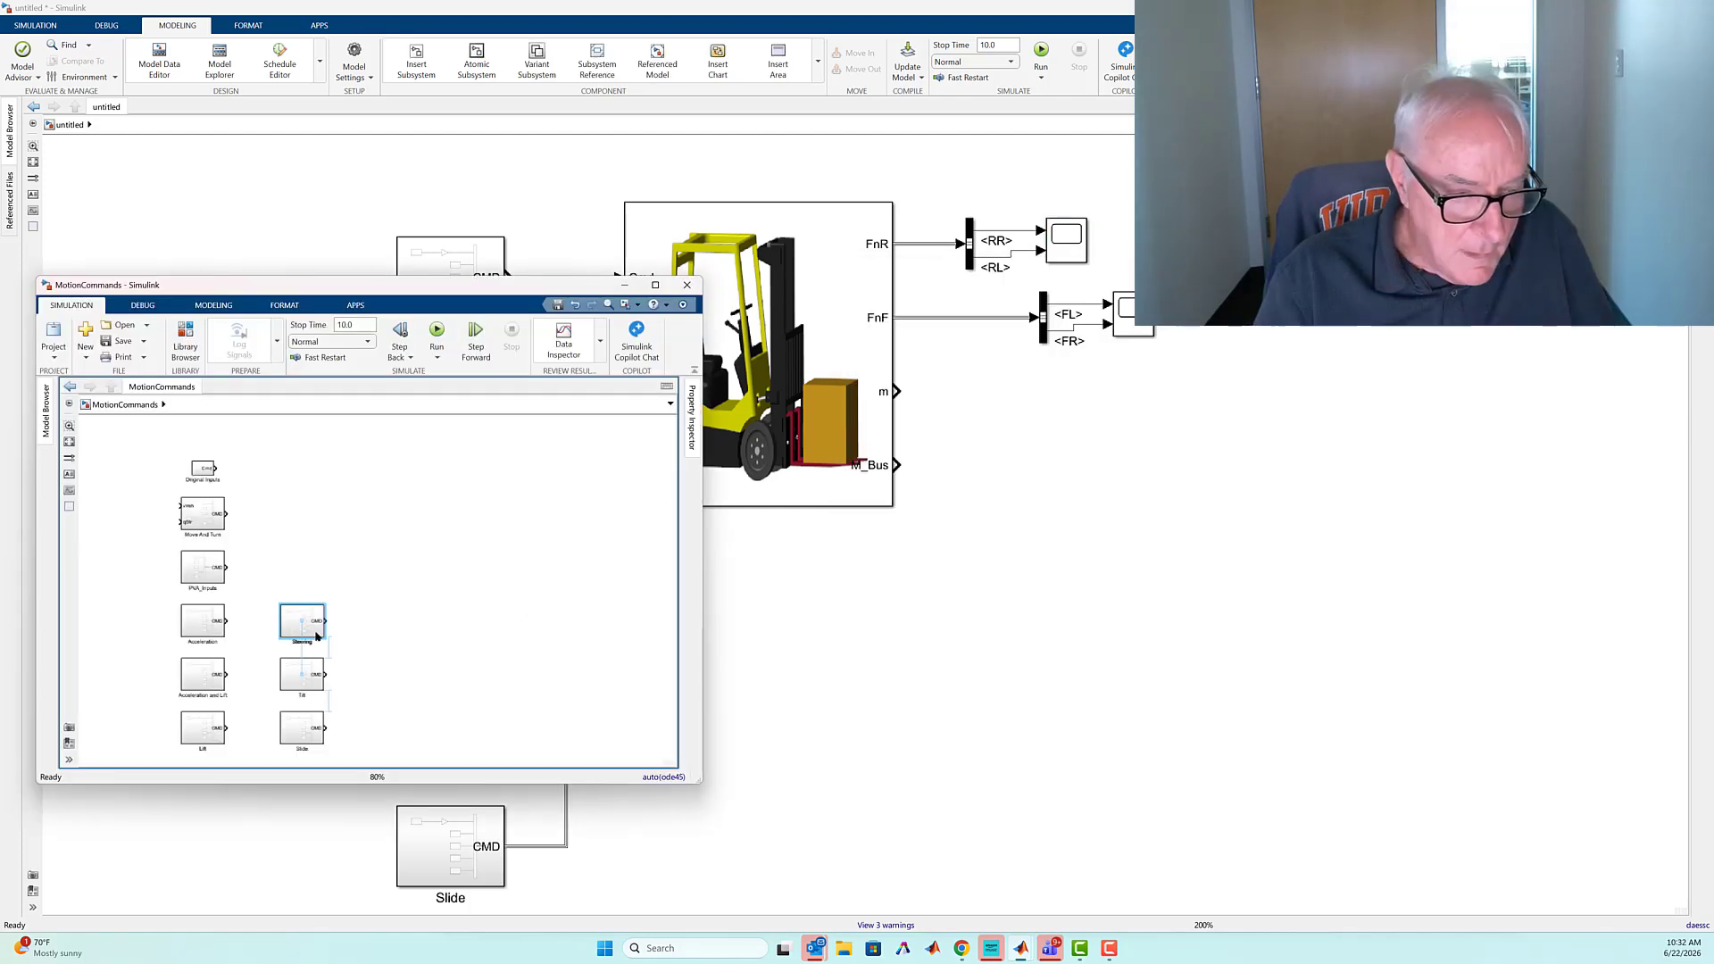
# Add the Steering command block from MotionCommands to the model and play back its simulation in the top view
pyautogui.moveTo(316, 633); pyautogui.dragTo(838, 819)
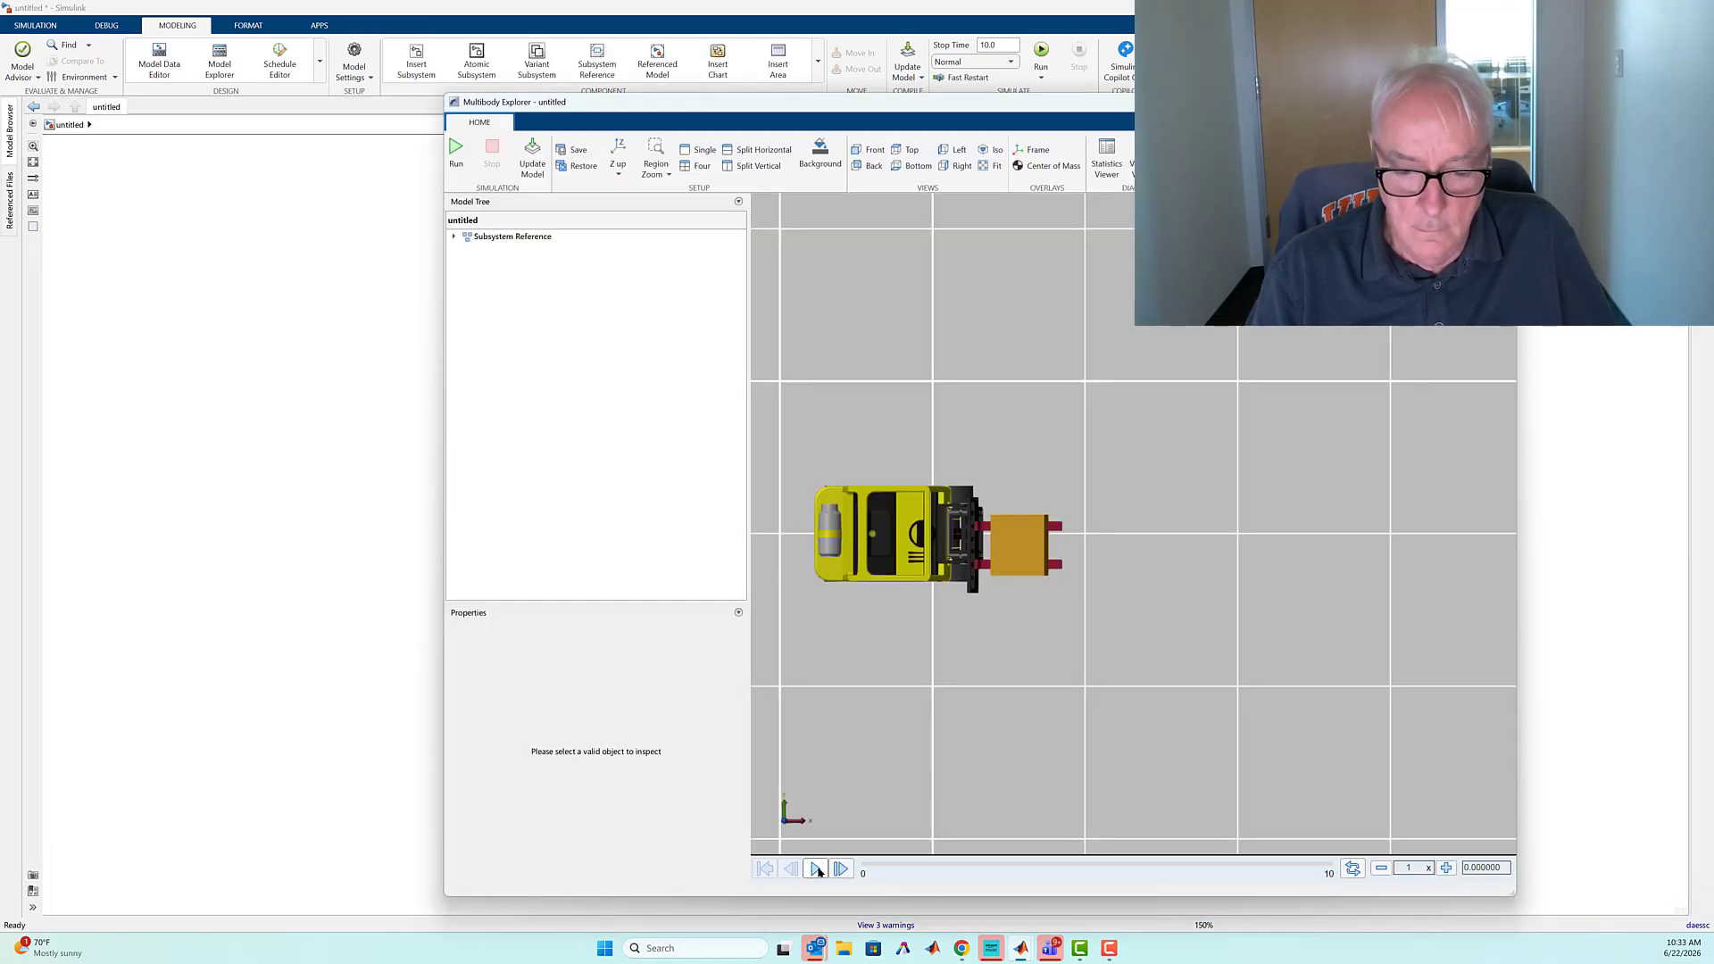
pyautogui.click(815, 869)
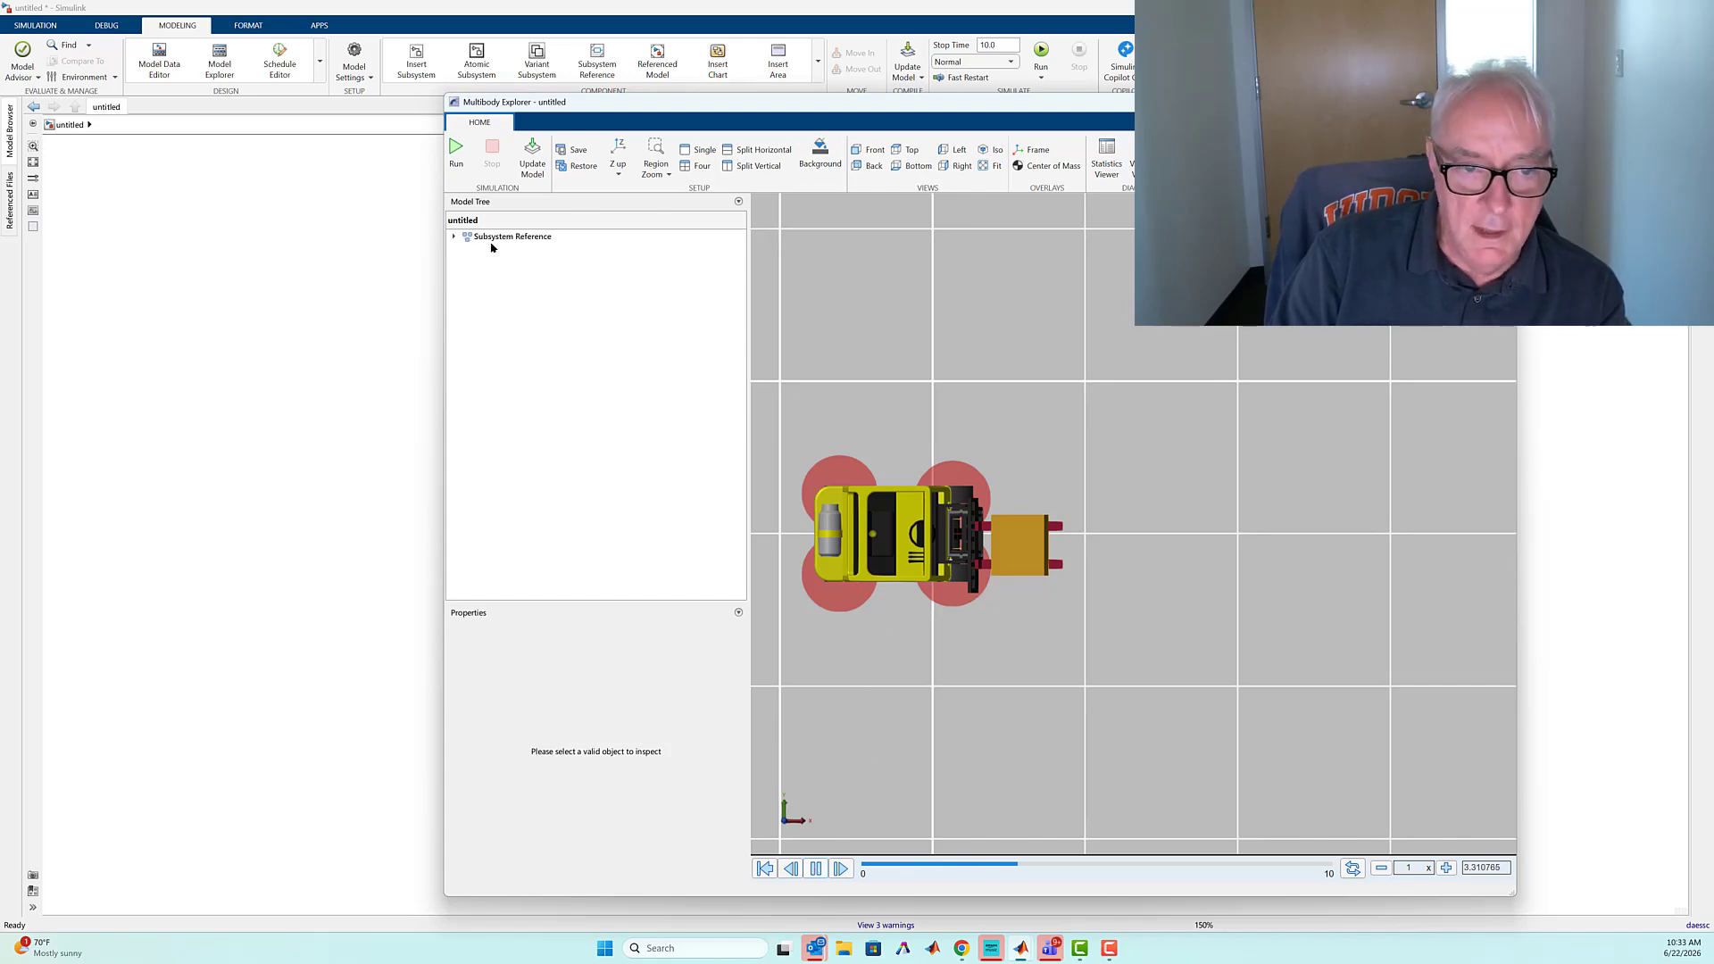
# Hide the forklift's Counterweight, Chassis and Cabin in Multibody Explorer and replay the steering animation
pyautogui.click(453, 240)
pyautogui.click(453, 239)
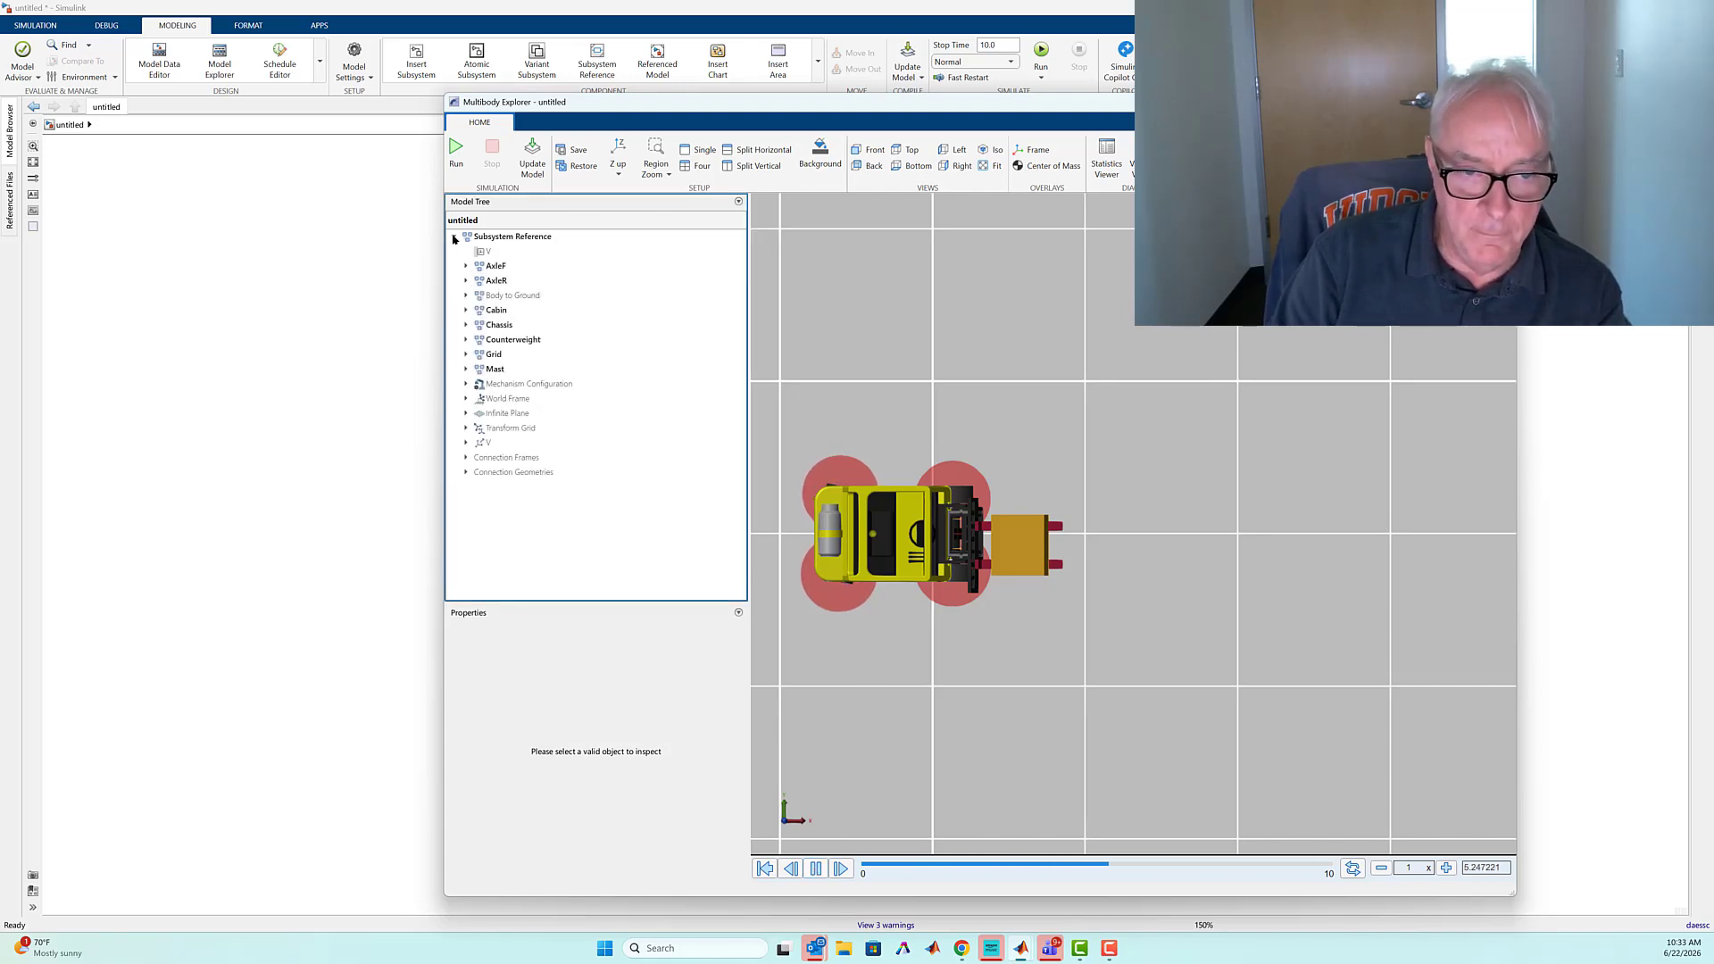
pyautogui.click(488, 340)
pyautogui.rightClick(488, 342)
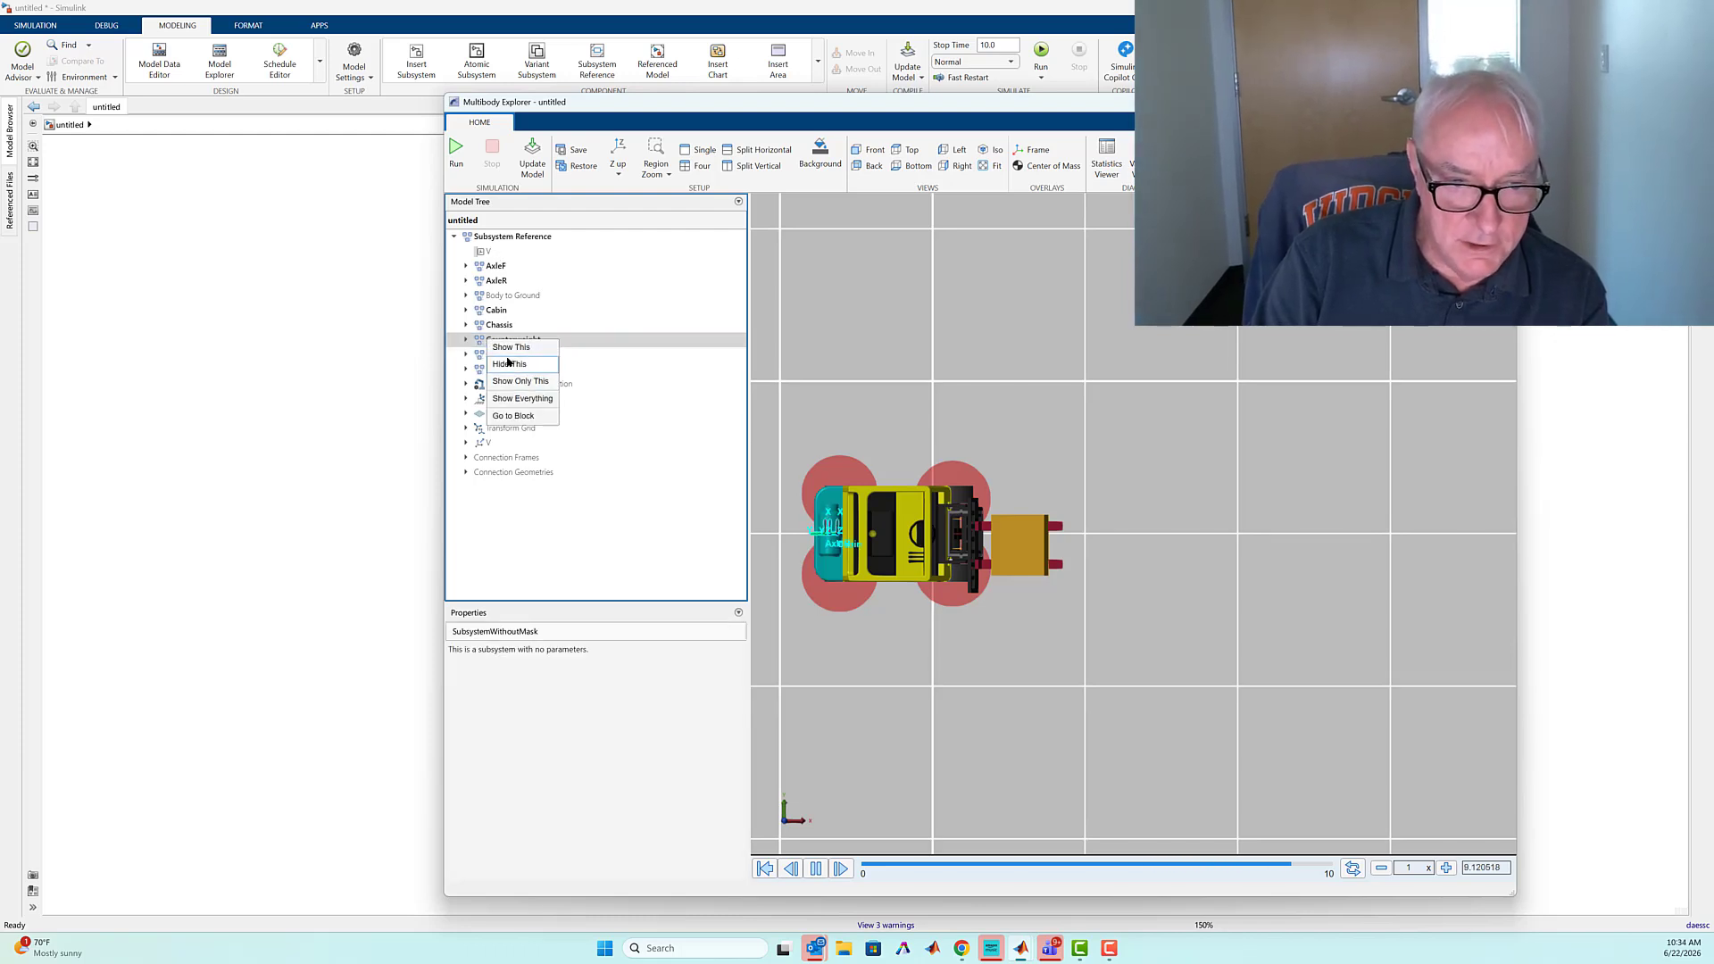
pyautogui.click(504, 361)
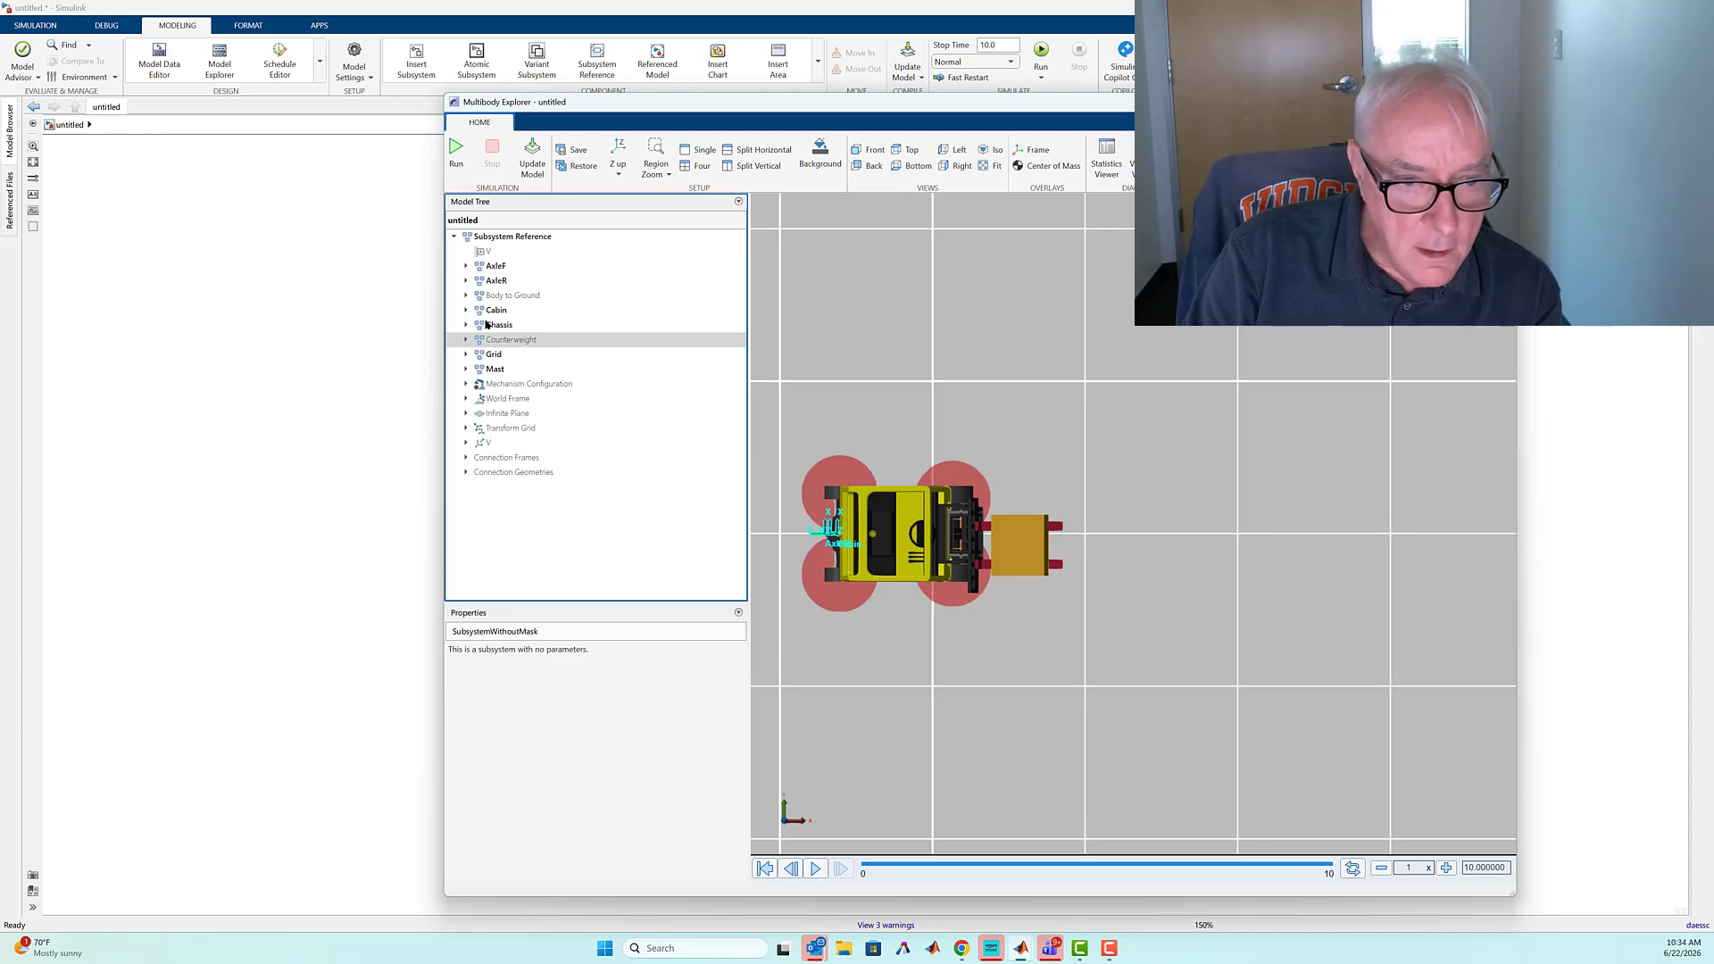
pyautogui.rightClick(496, 325)
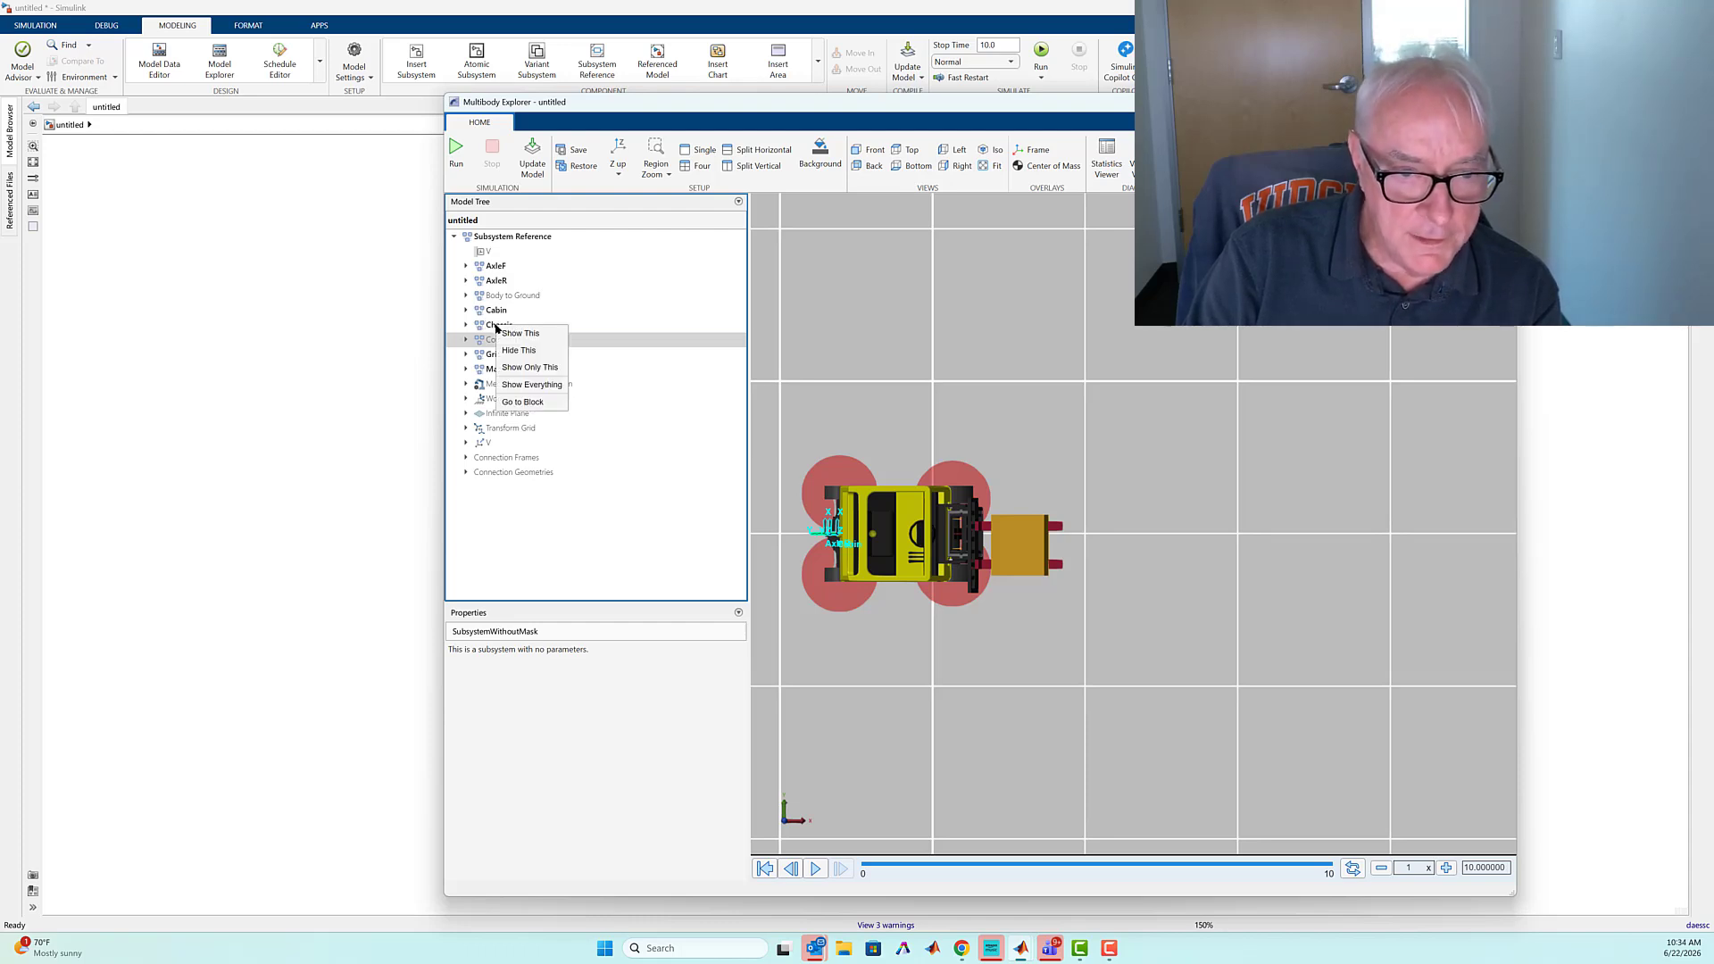
pyautogui.click(514, 349)
pyautogui.rightClick(496, 312)
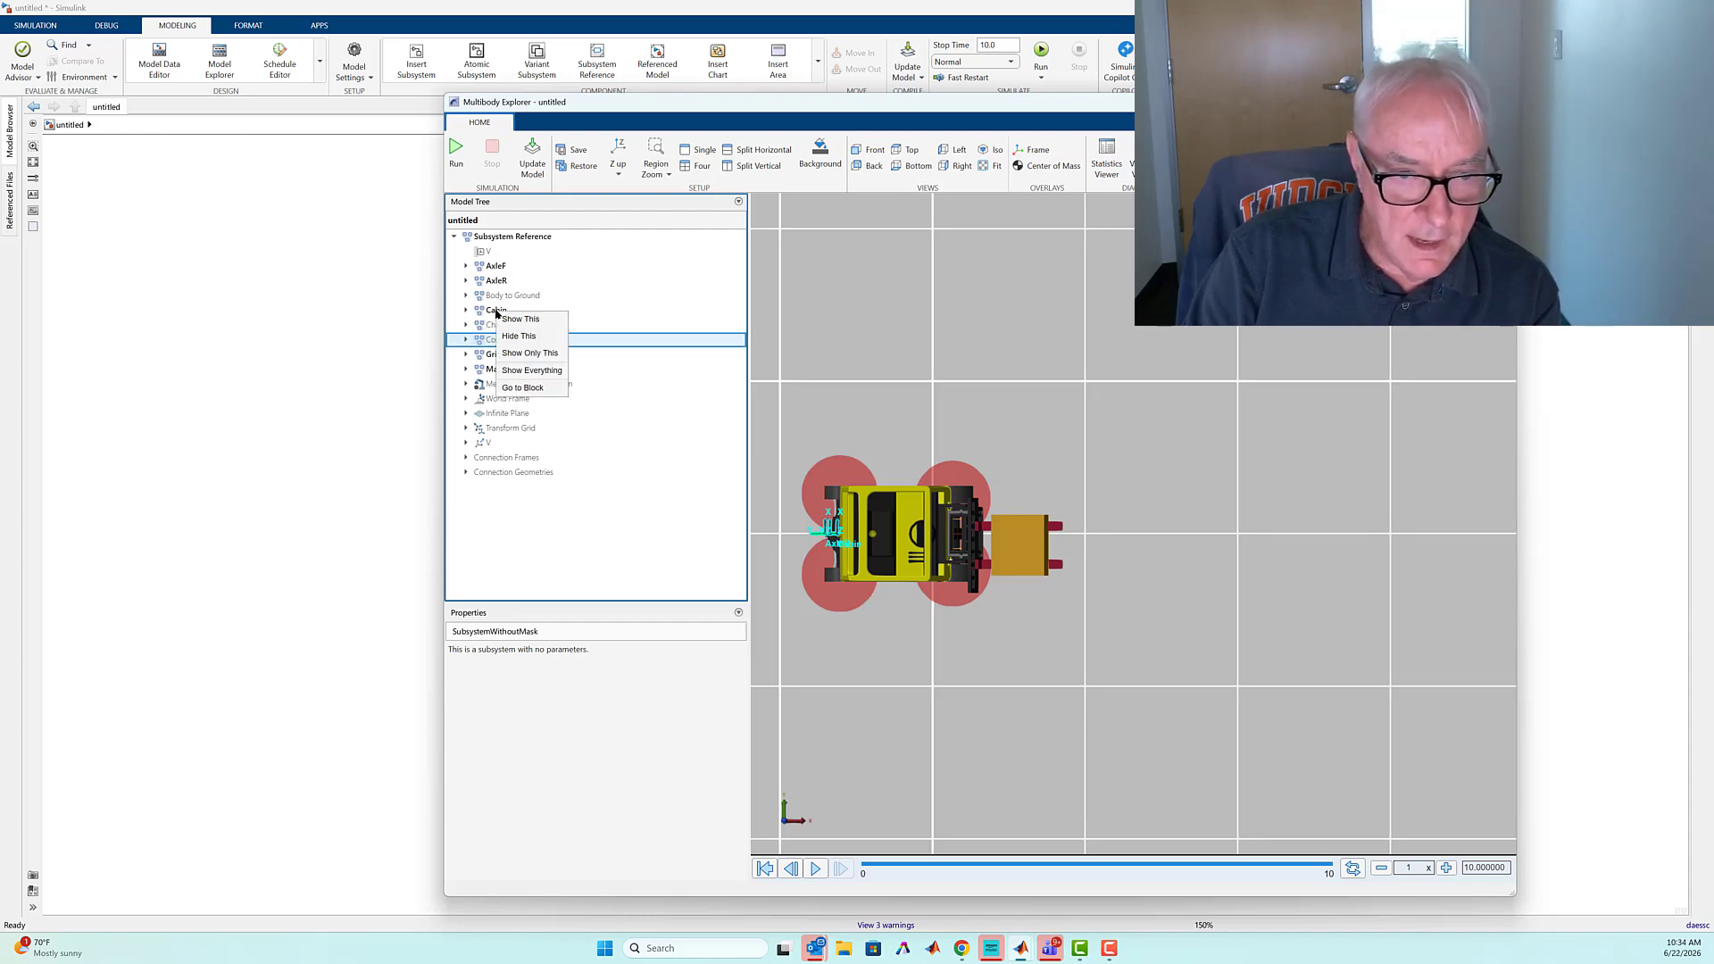
pyautogui.click(519, 337)
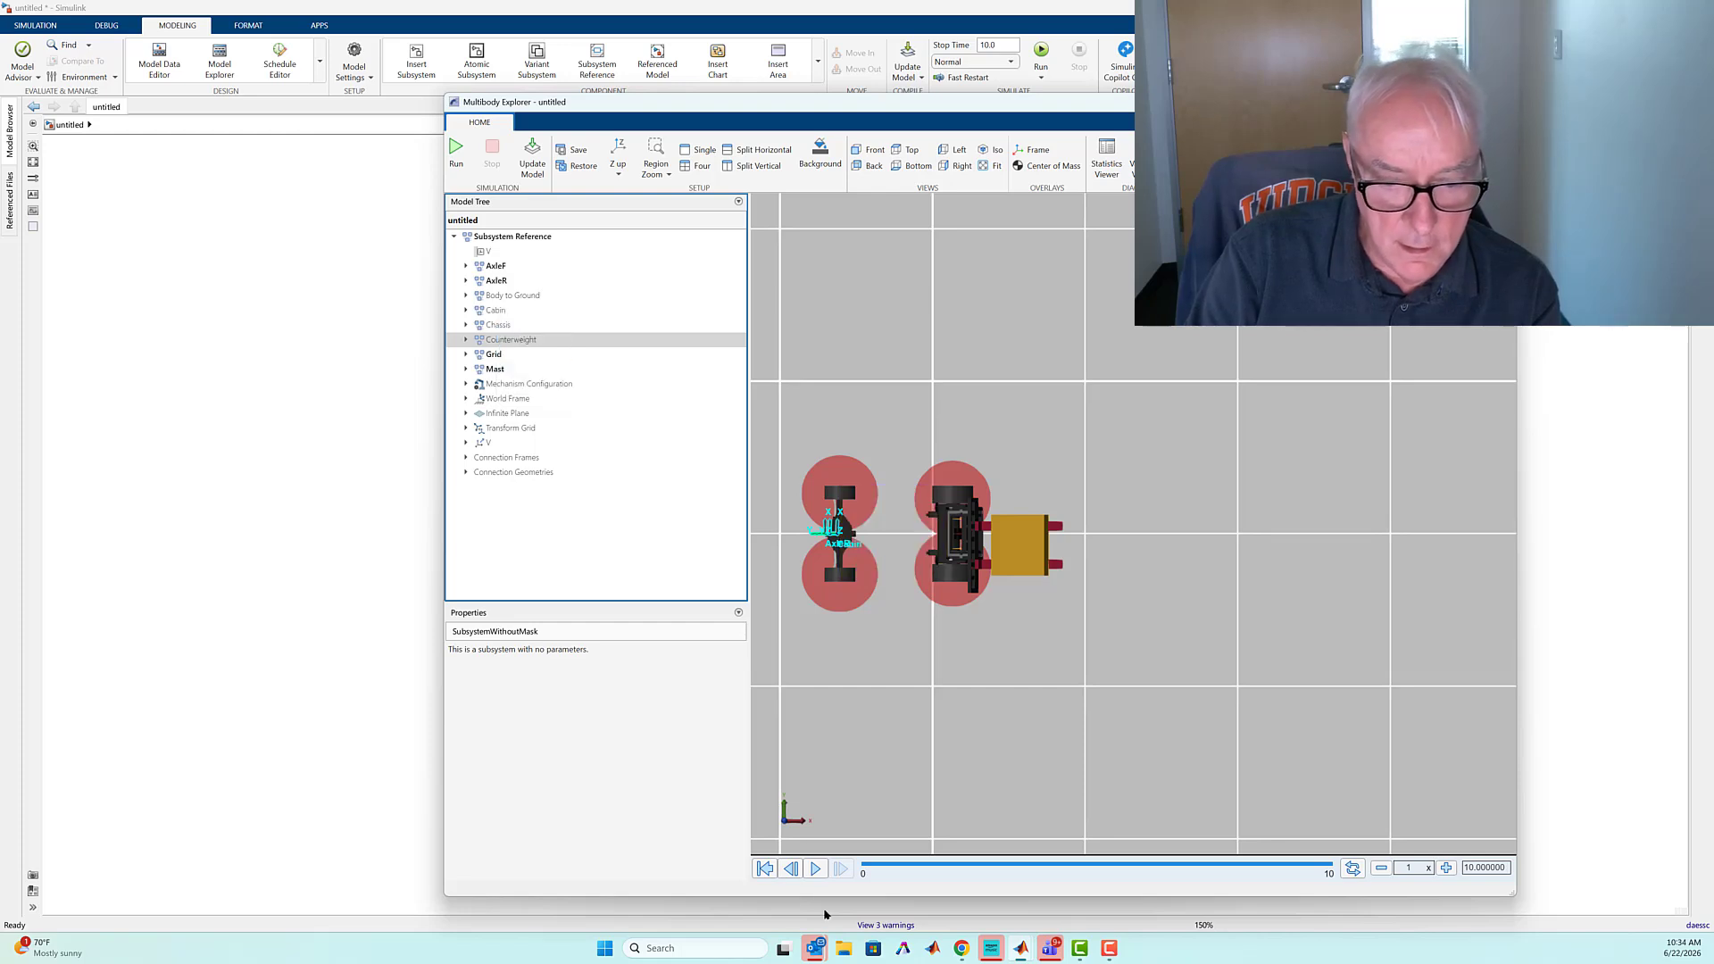
pyautogui.click(814, 868)
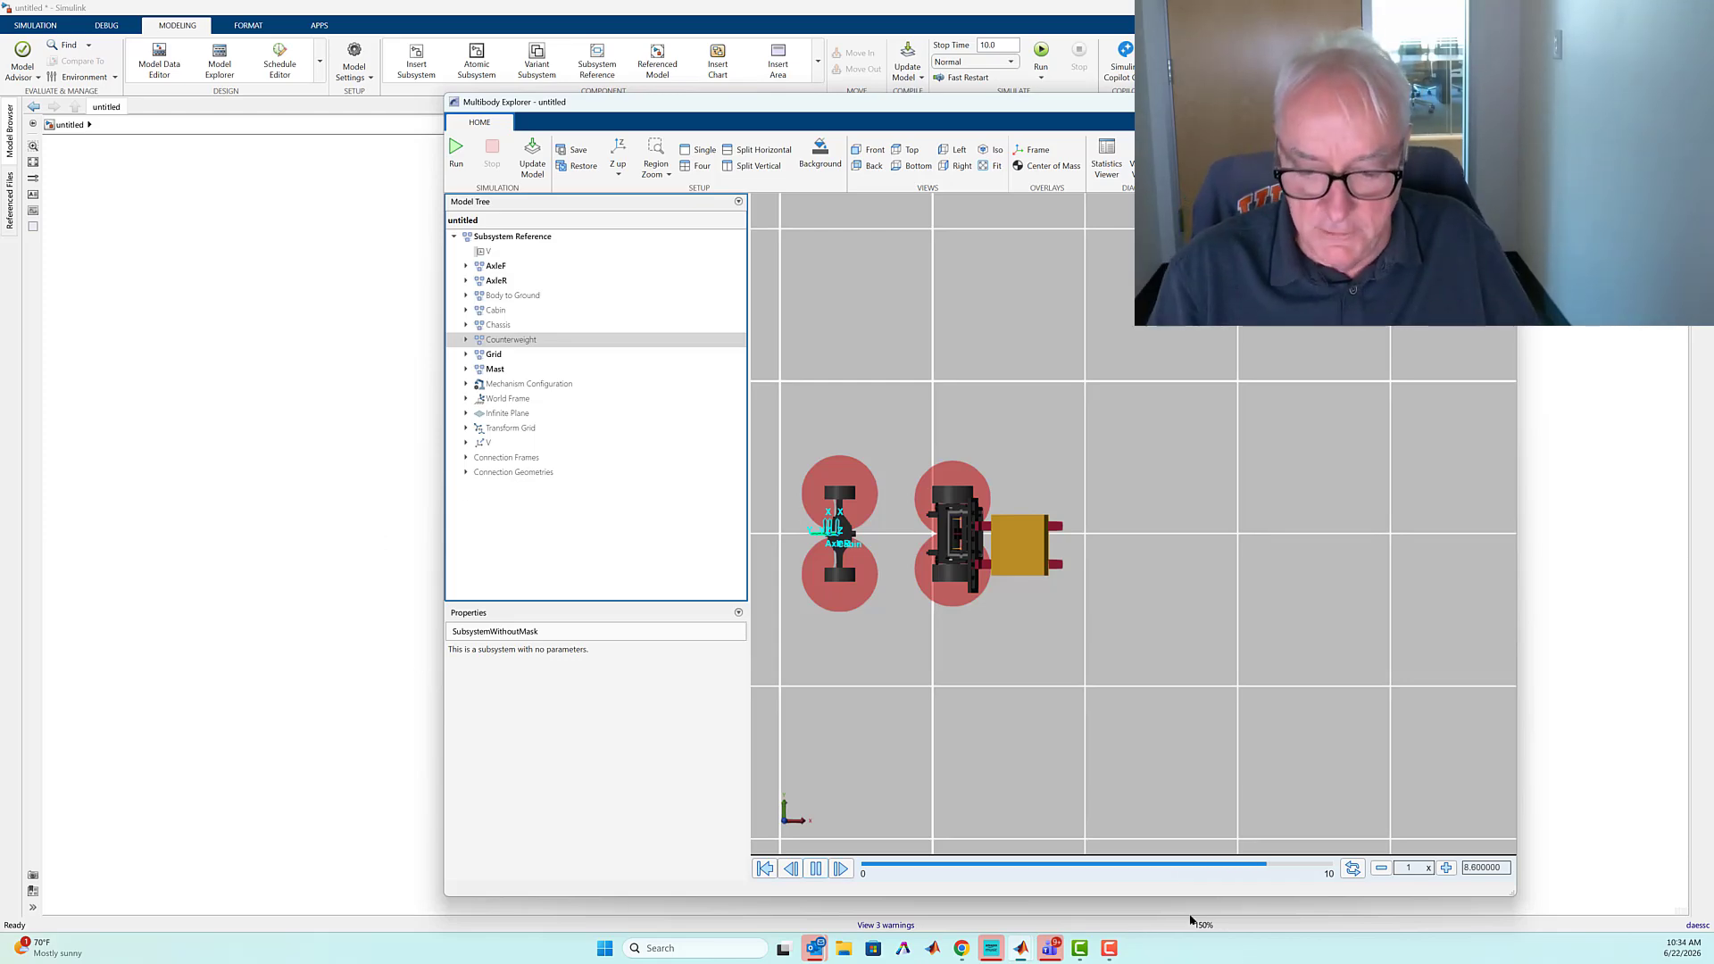
# Switch to MATLAB, open the PathFollowerTest_FF model from the project's Models folder and select its two command source blocks
pyautogui.moveTo(1019, 951)
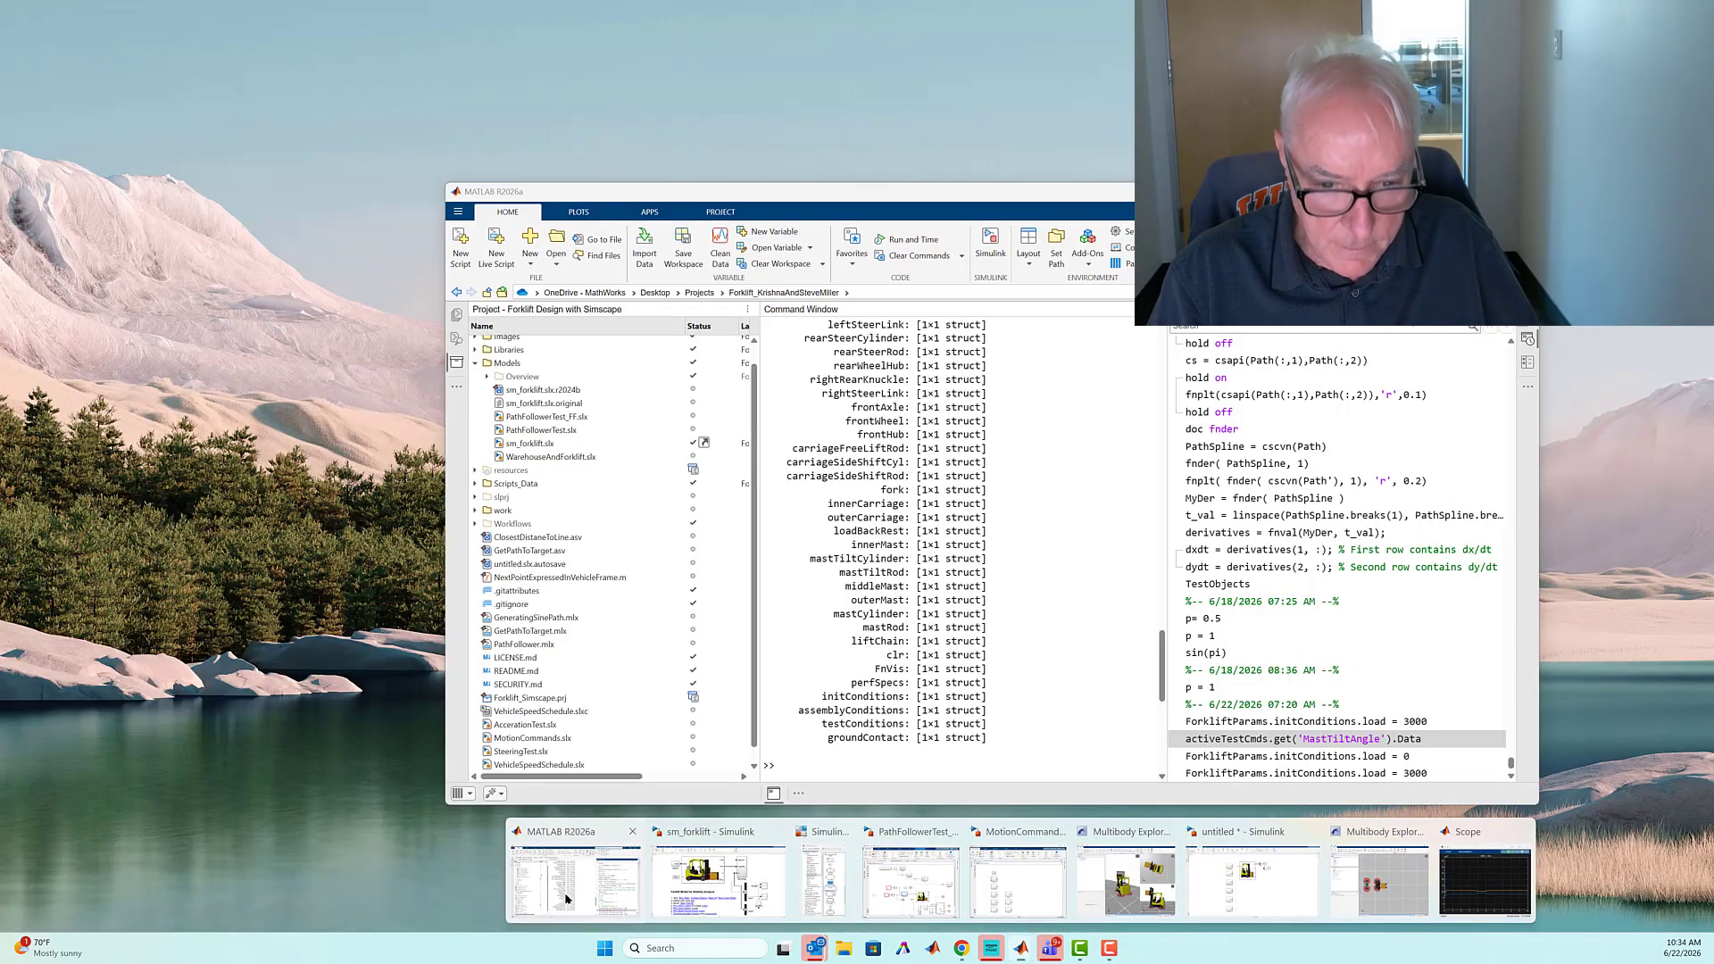
pyautogui.click(576, 881)
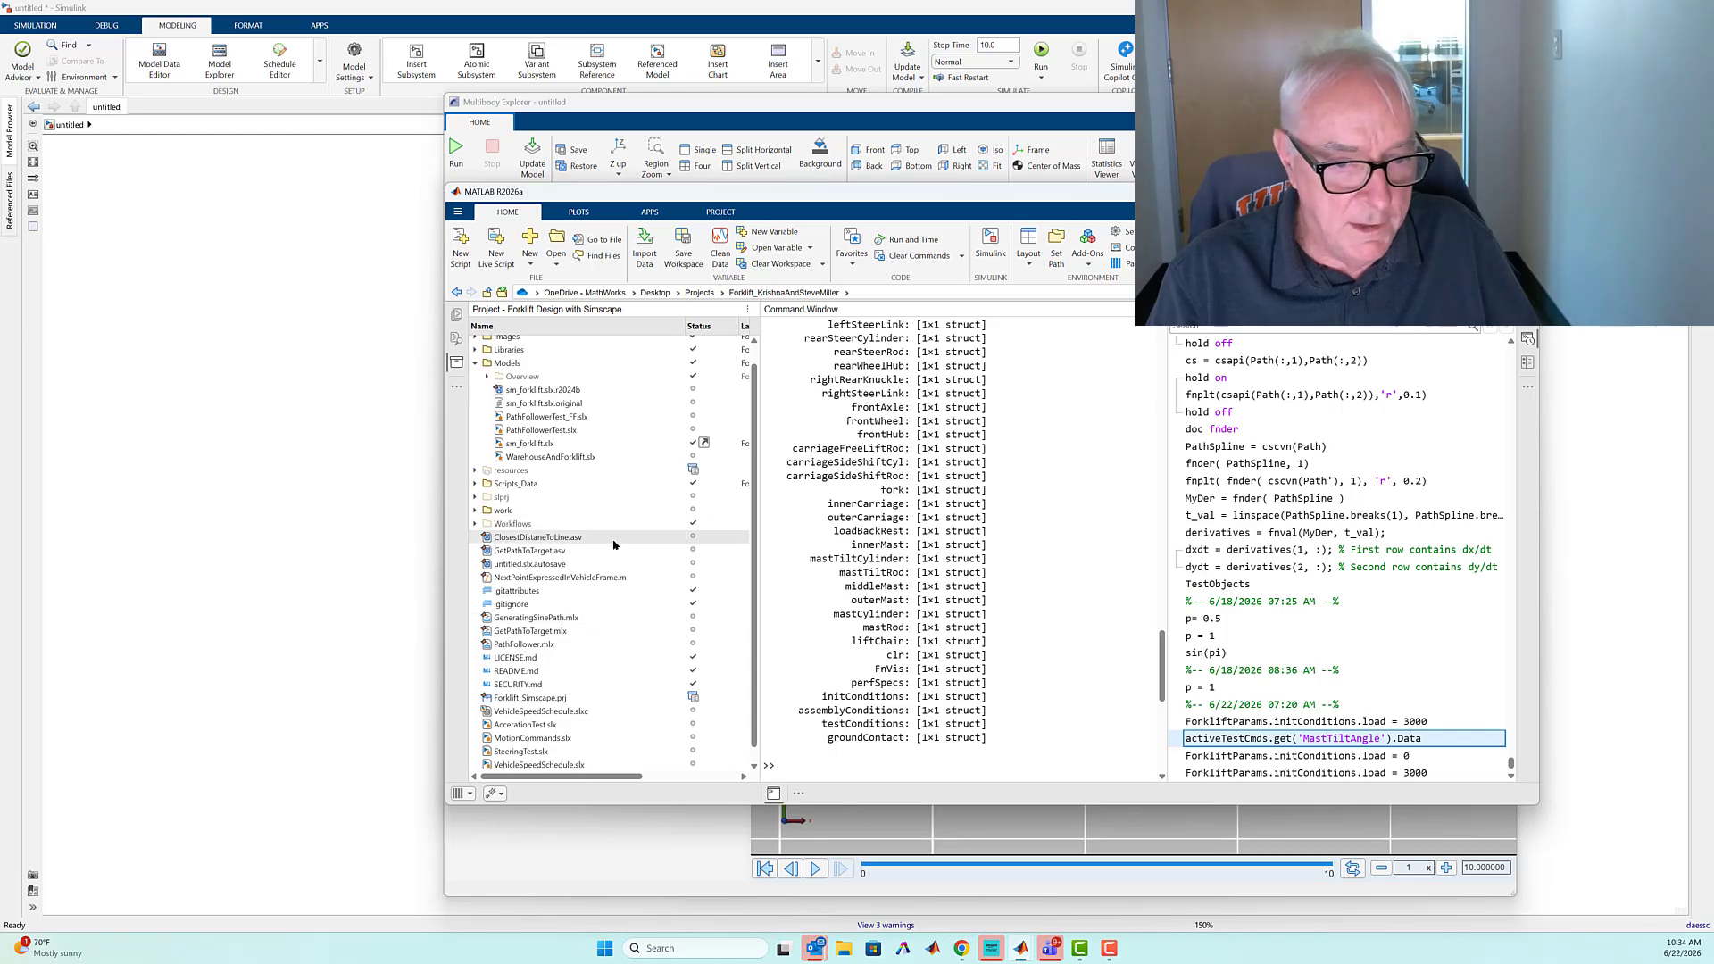
pyautogui.scroll(1, 613, 544)
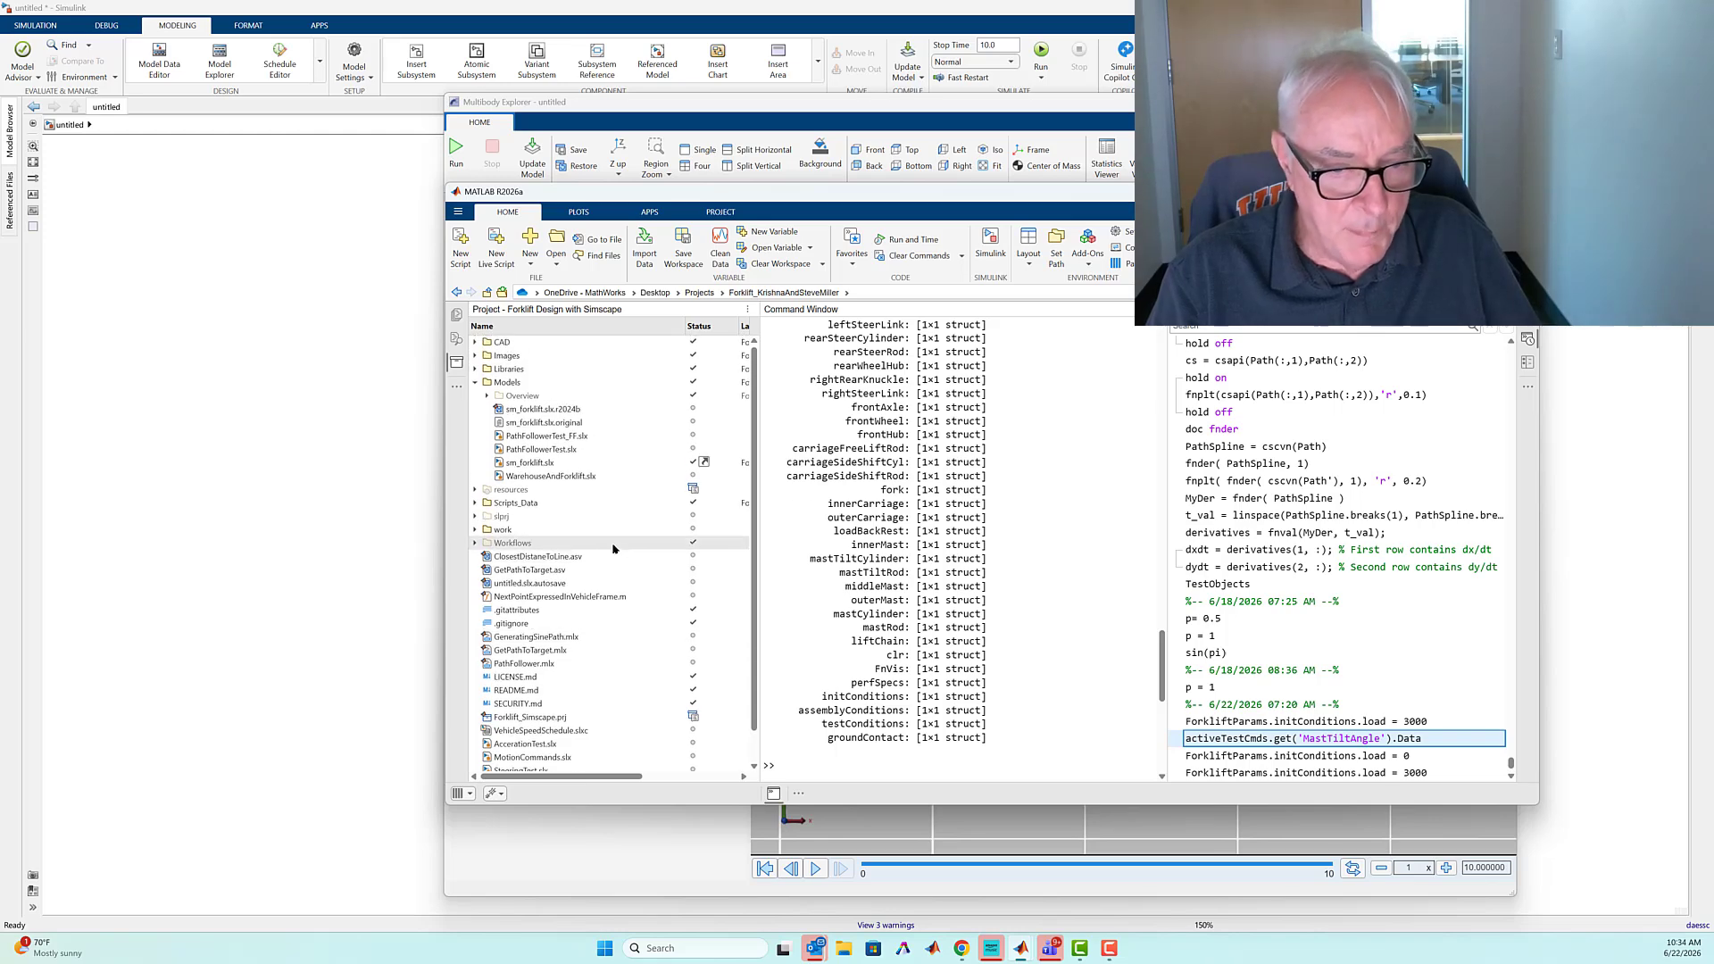
pyautogui.doubleClick(540, 436)
pyautogui.moveTo(902, 476); pyautogui.dragTo(948, 622)
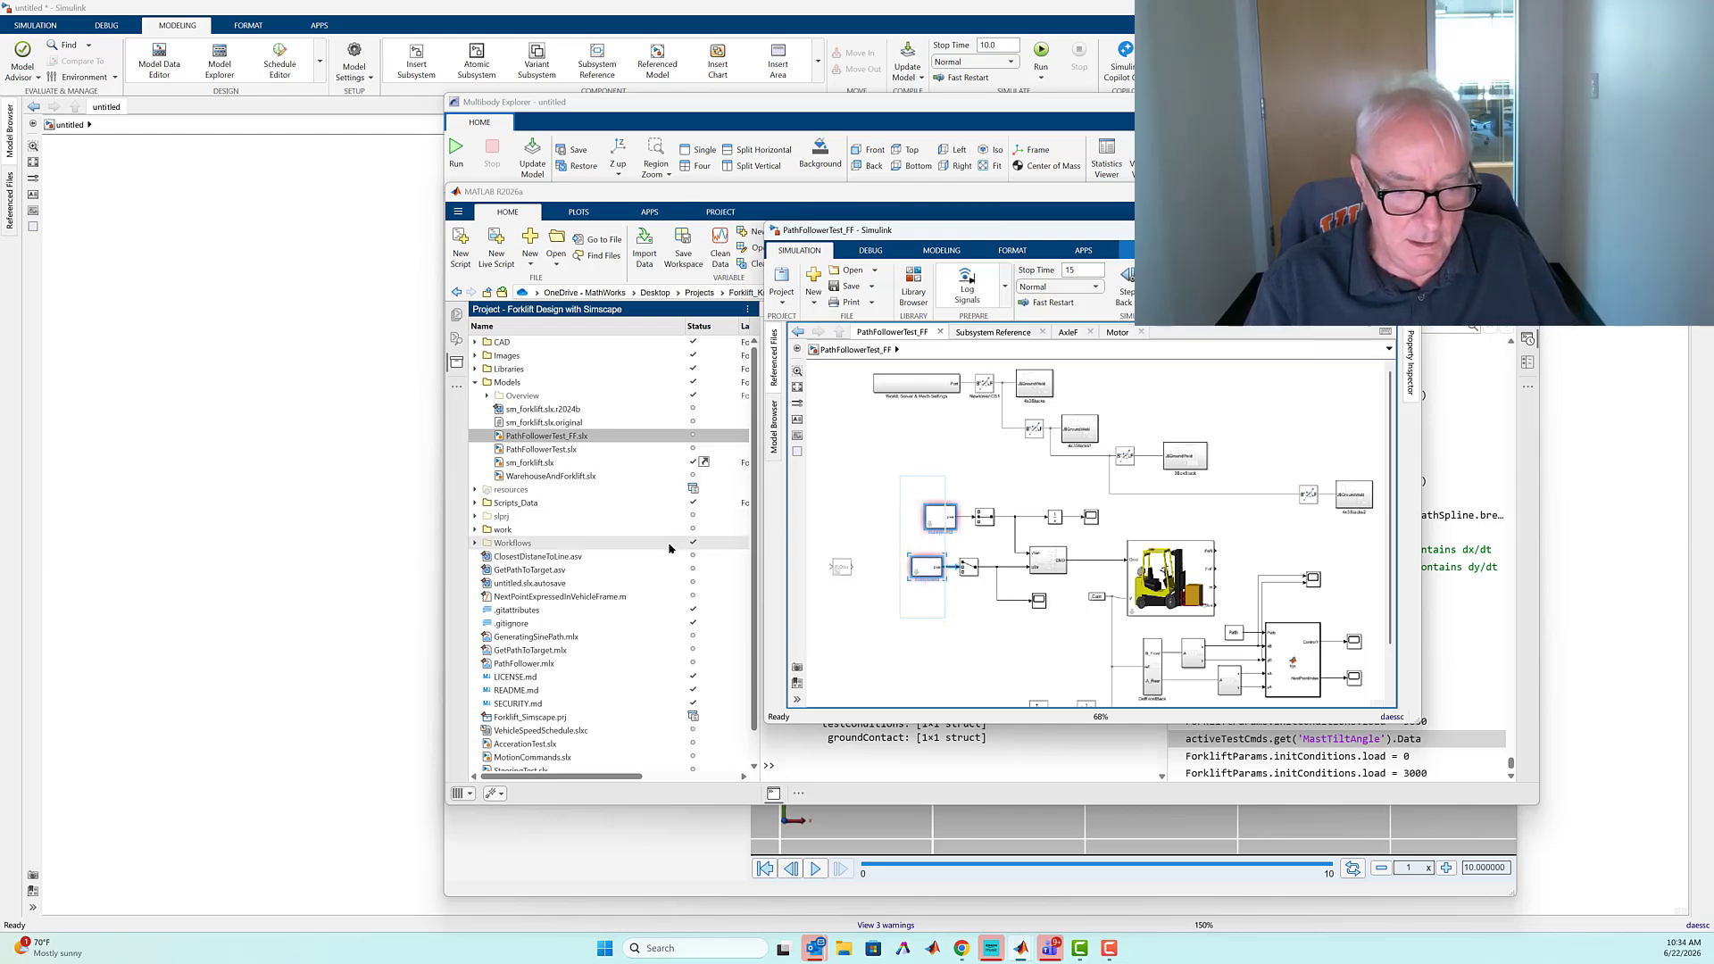
# Run the GetPathToTarget.mlx live script to plot the path to target [5, 9] and check the TotalDistance value
pyautogui.scroll(-1, 666, 553)
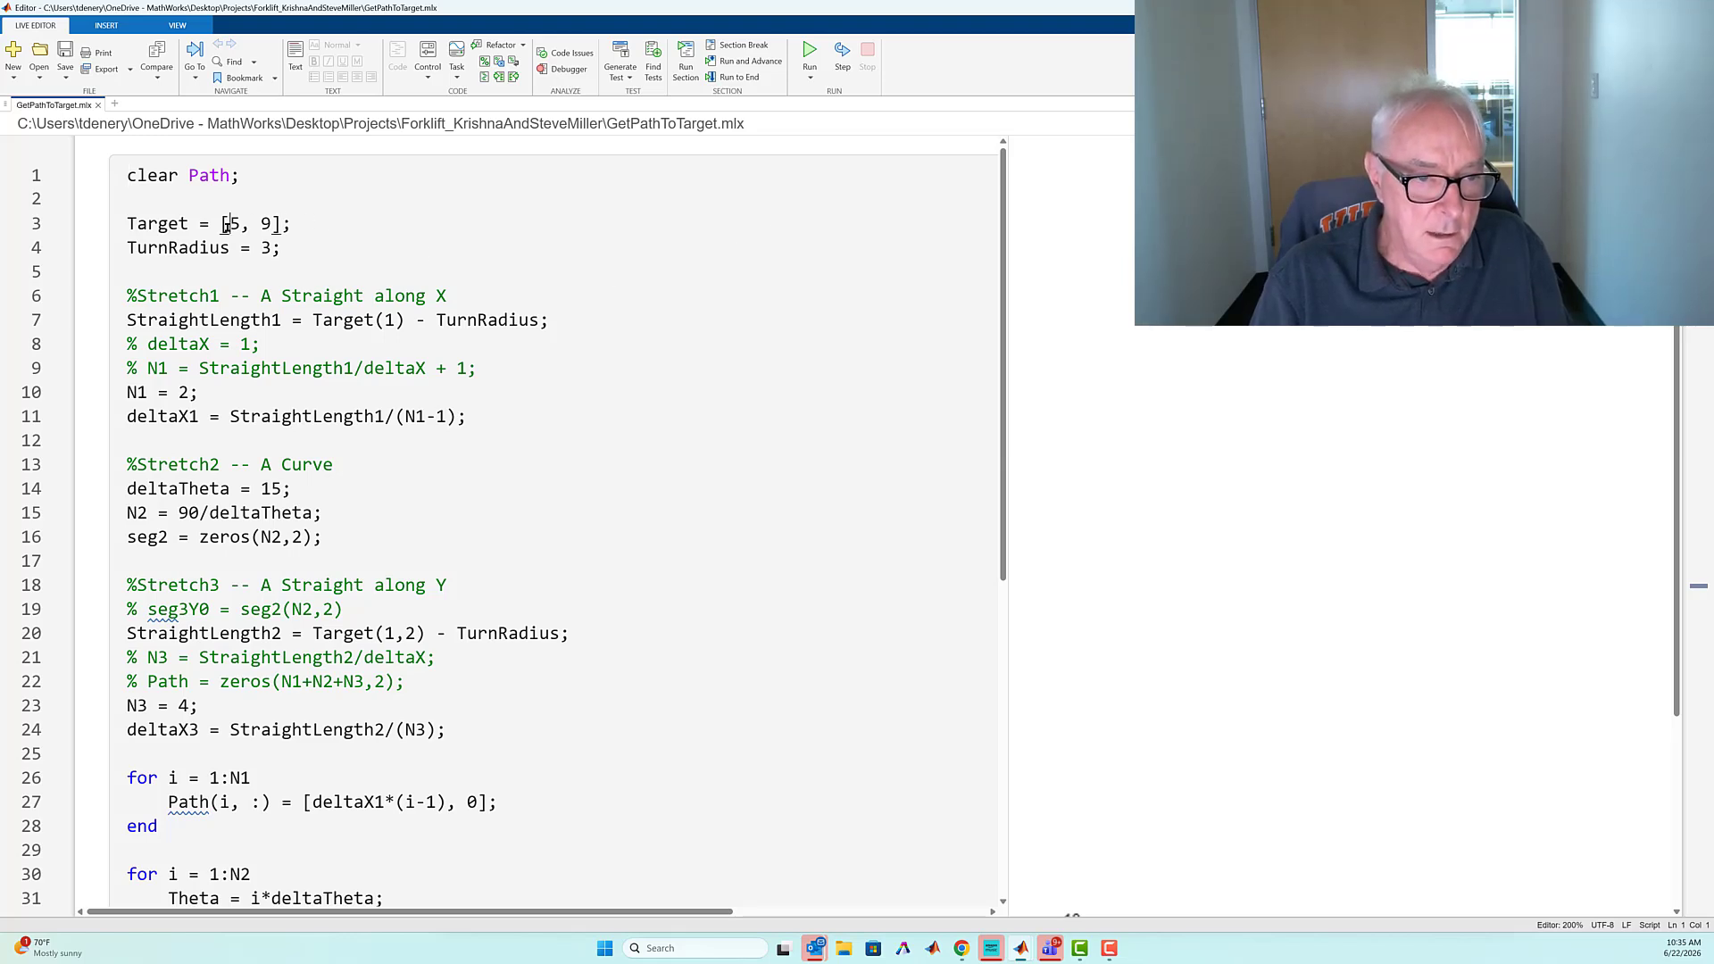
pyautogui.moveTo(226, 225); pyautogui.dragTo(269, 223)
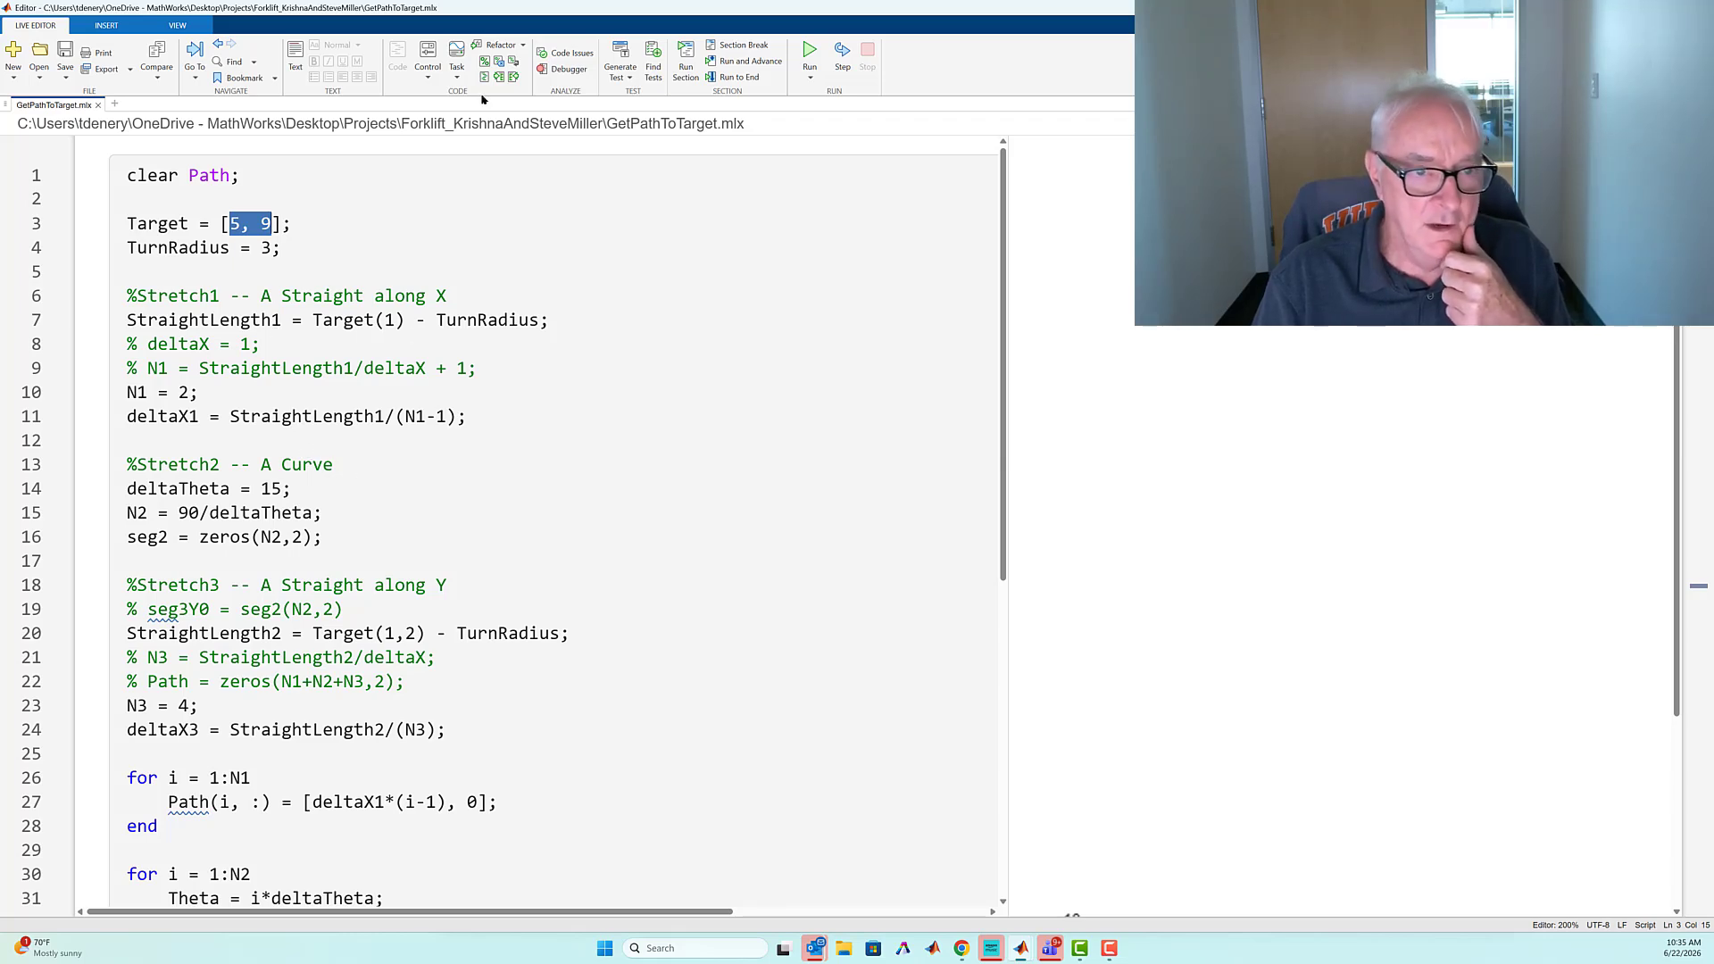
pyautogui.click(809, 55)
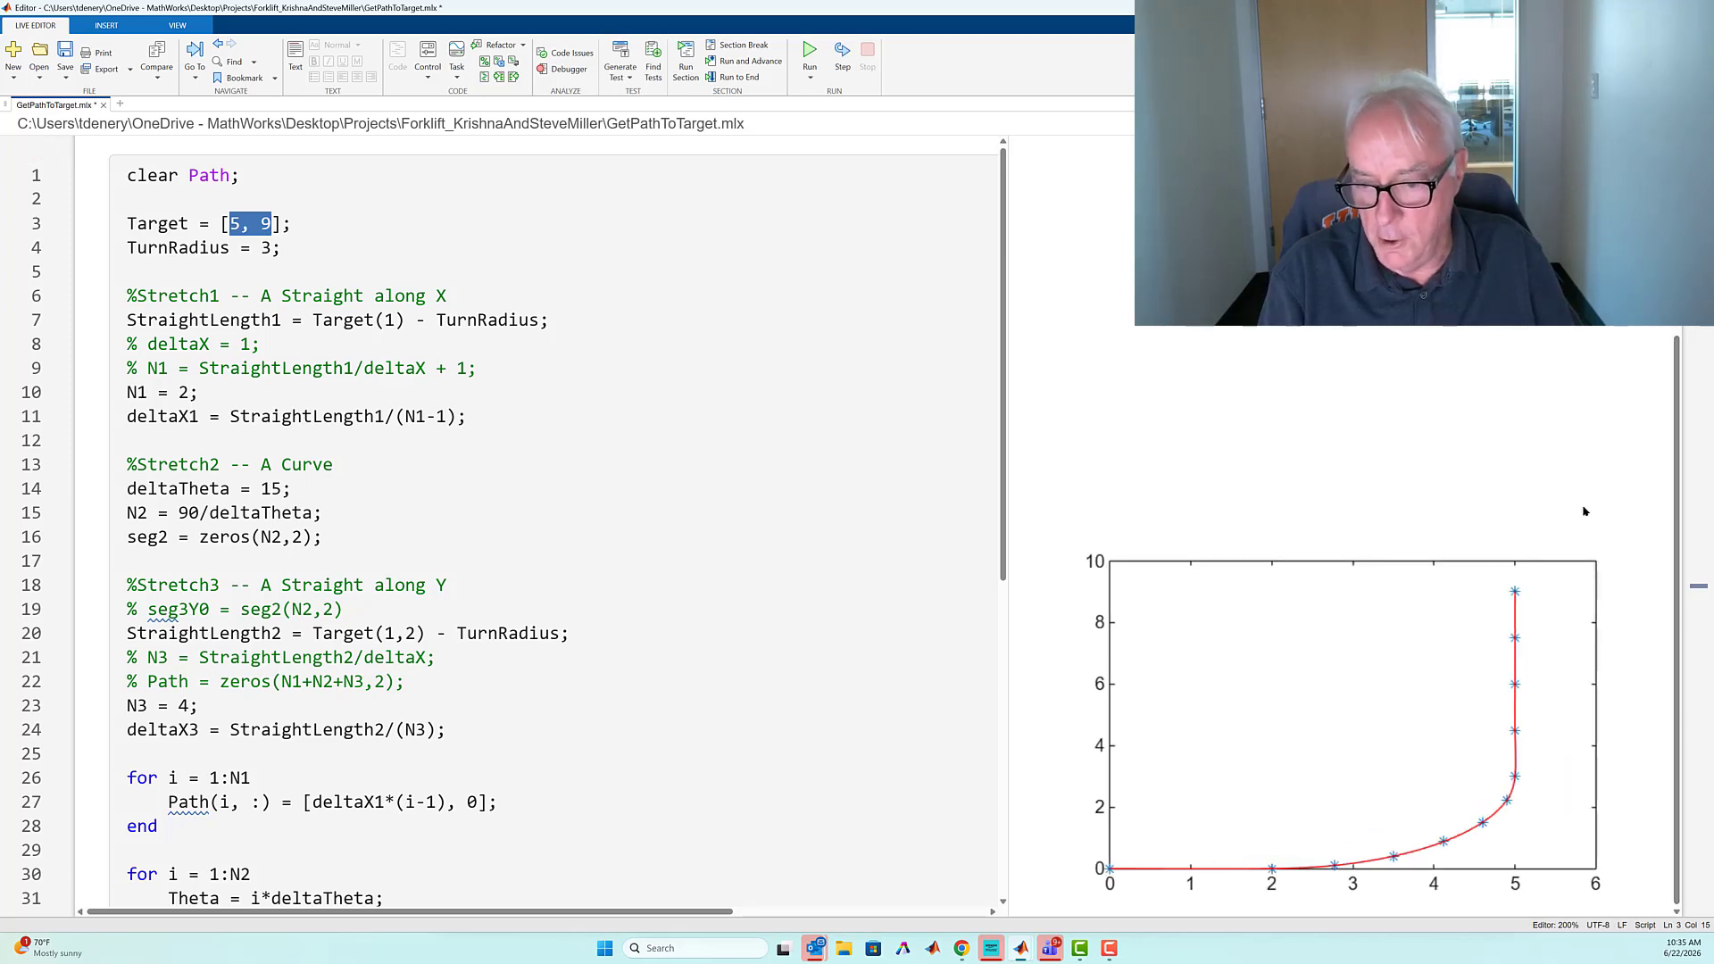
pyautogui.scroll(-7, 731, 563)
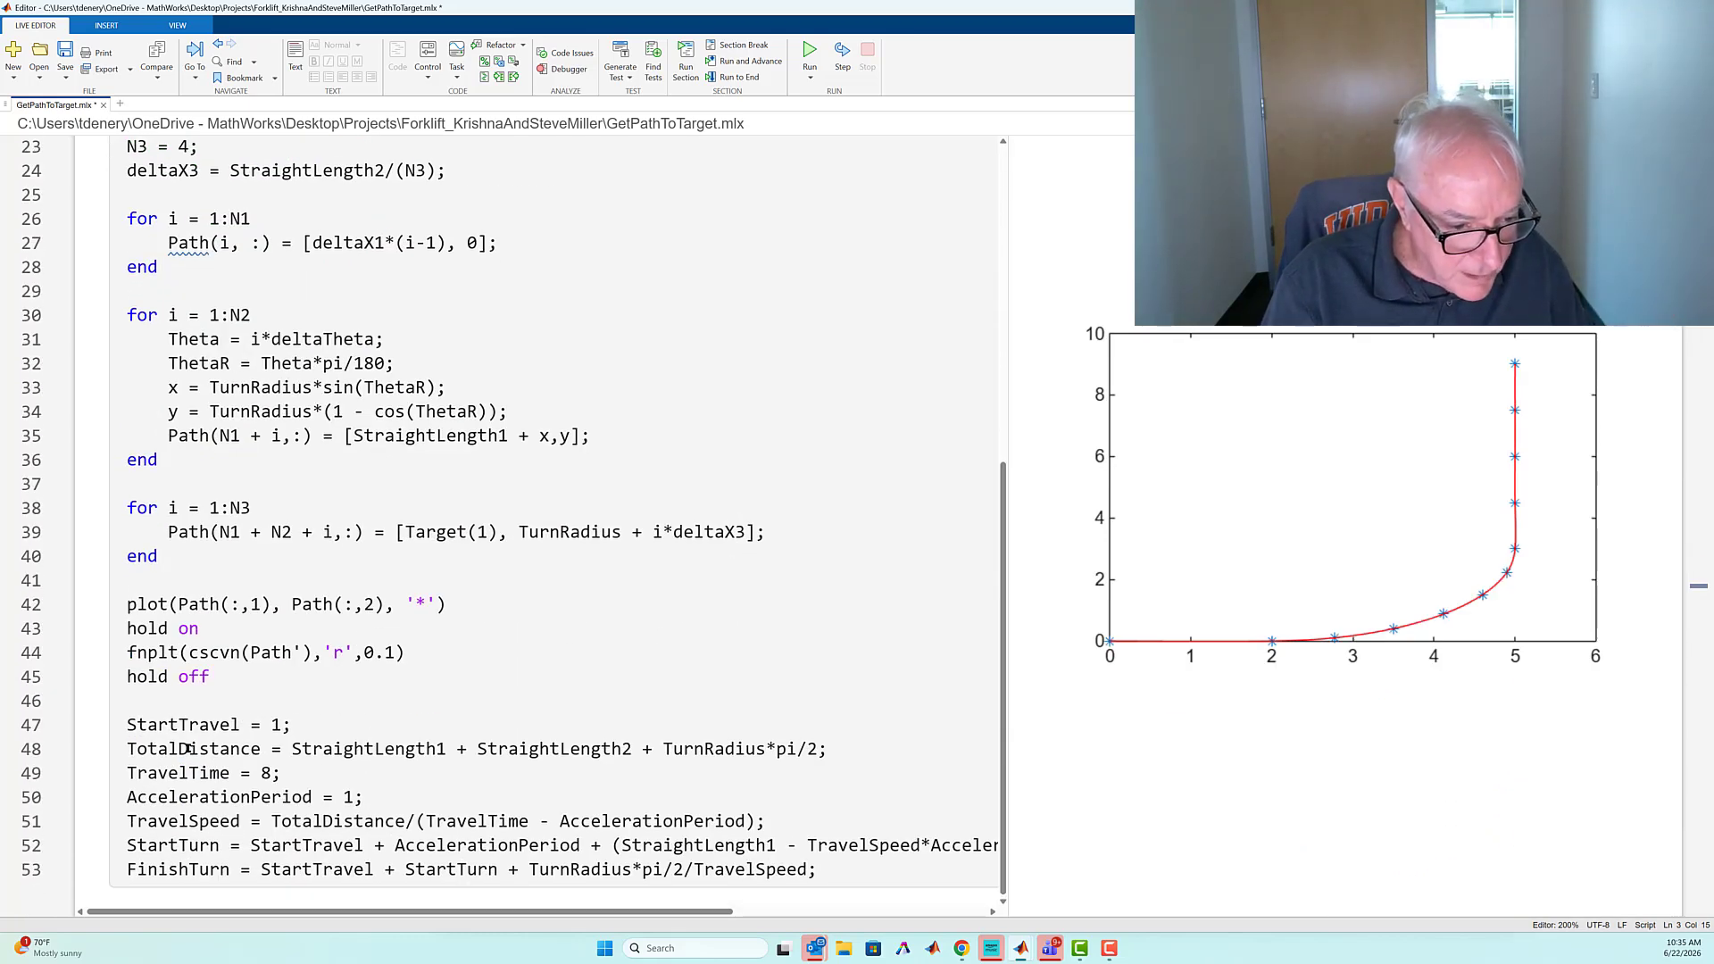
pyautogui.moveTo(187, 749)
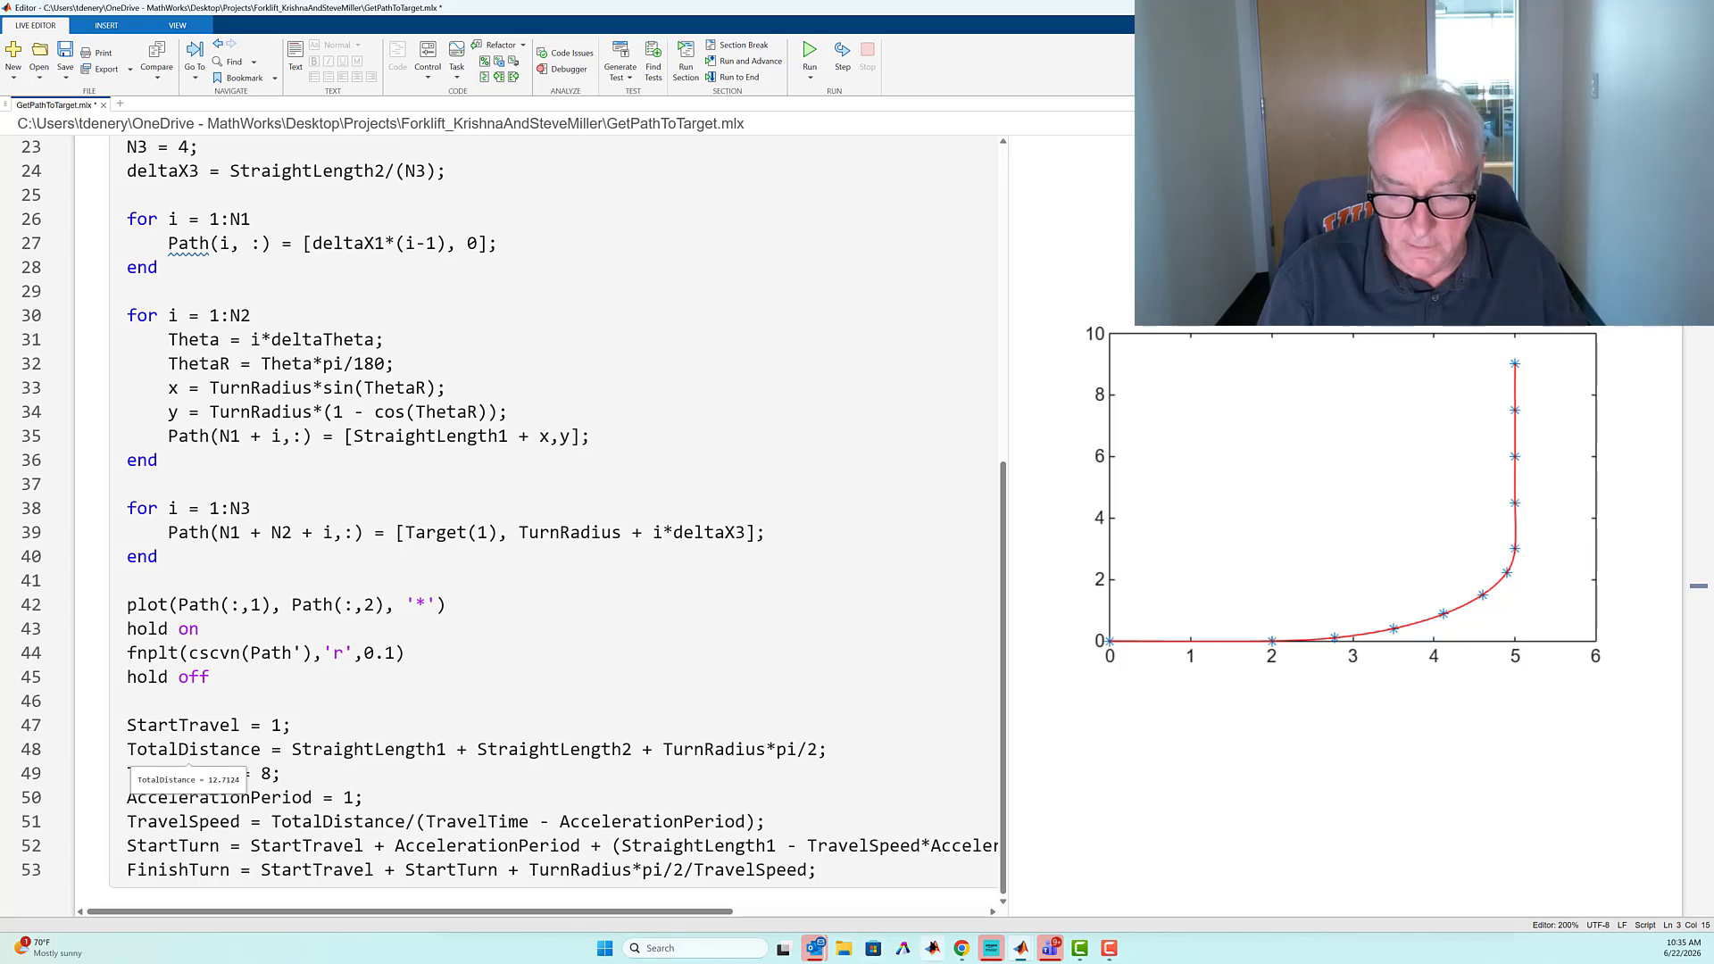
# Switch to PathFollowerTest_FF, update and simulate the model, and play back its warehouse animation in Multibody Explorer
pyautogui.moveTo(1023, 949)
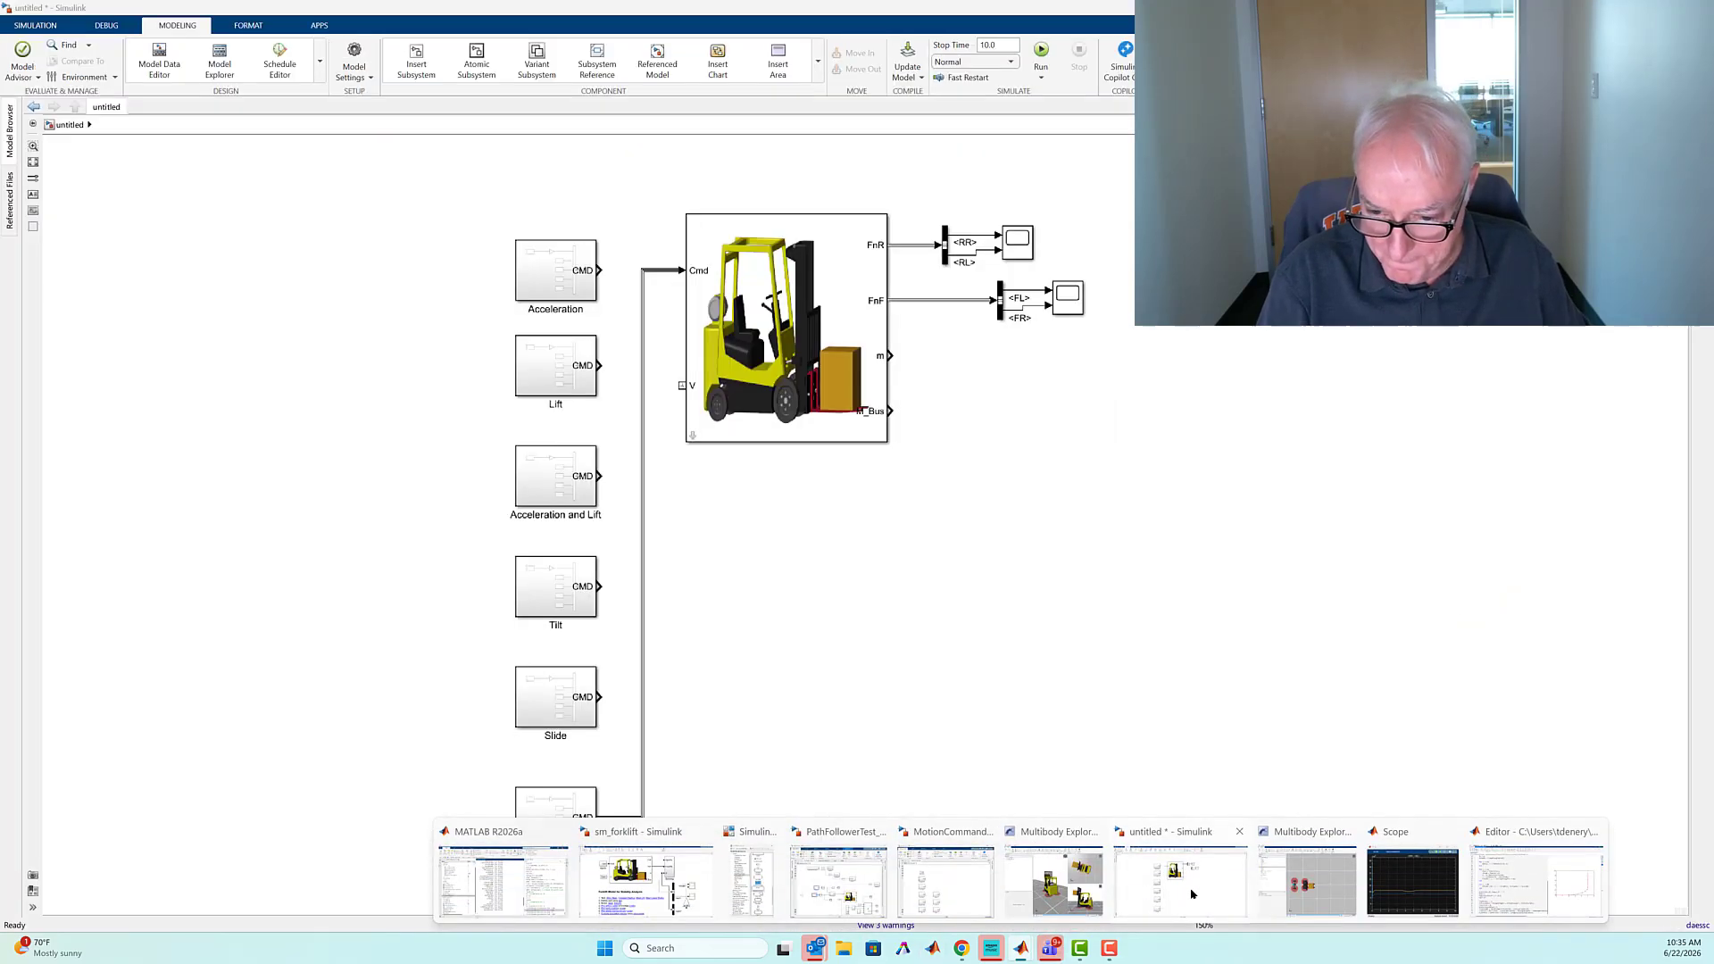
pyautogui.click(838, 880)
pyautogui.hotkey('ctrl', 'd')
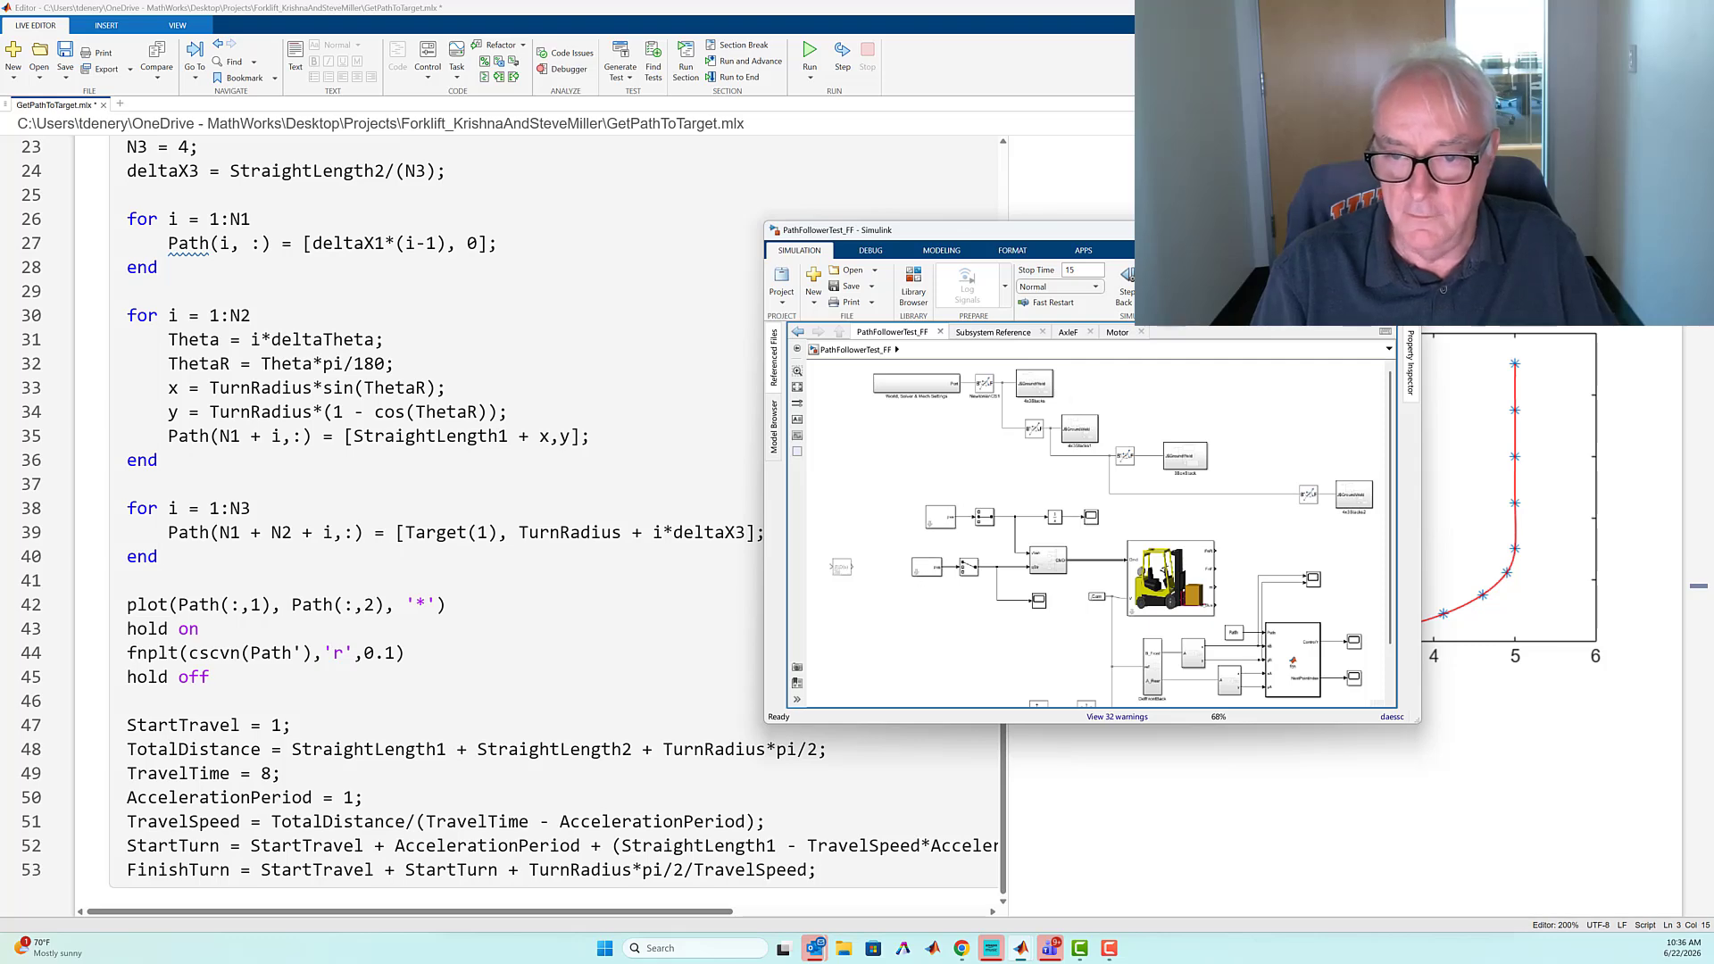
pyautogui.click(1161, 277)
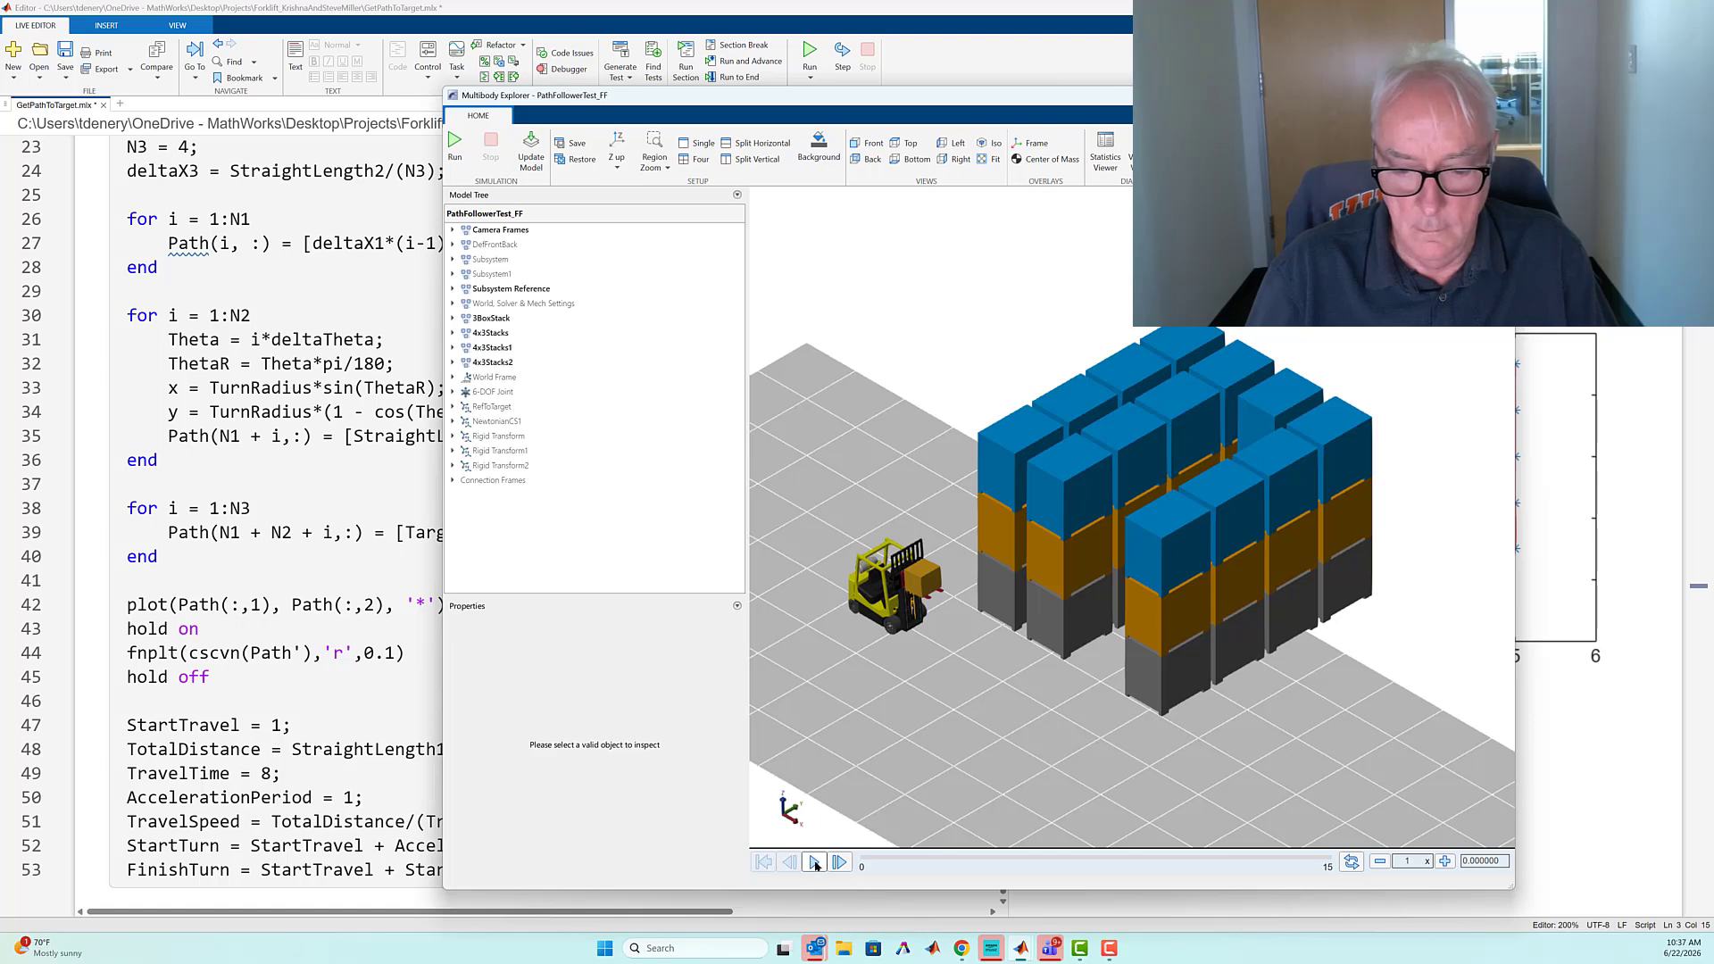
pyautogui.click(815, 863)
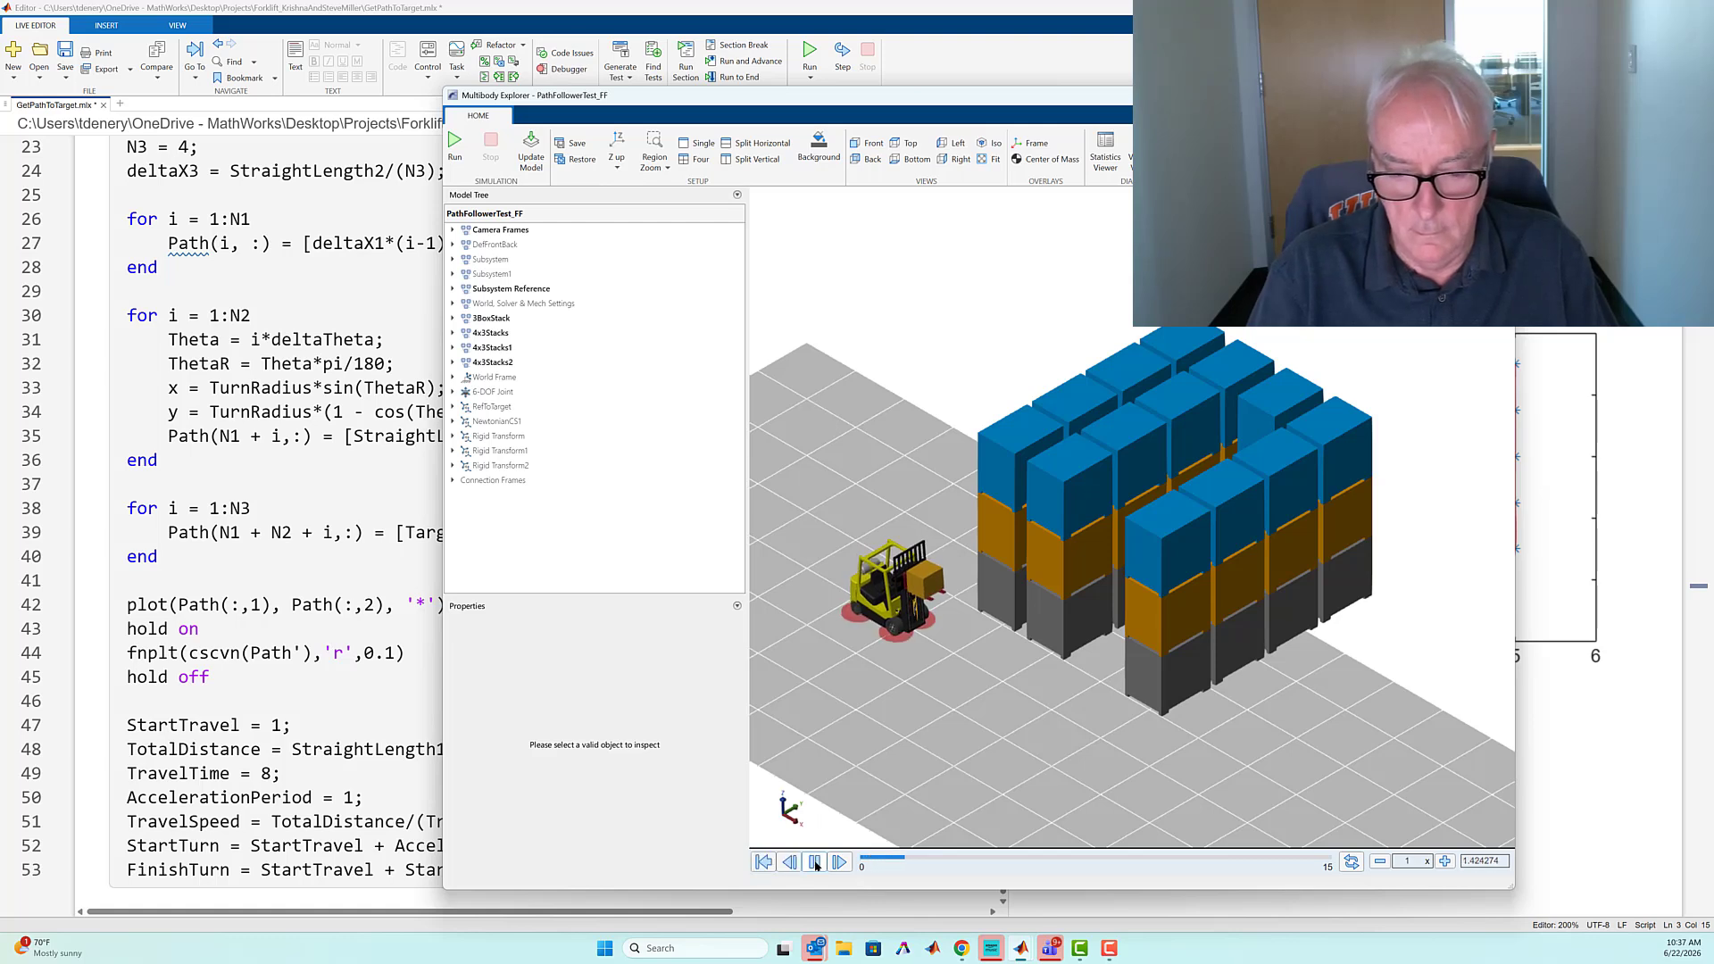